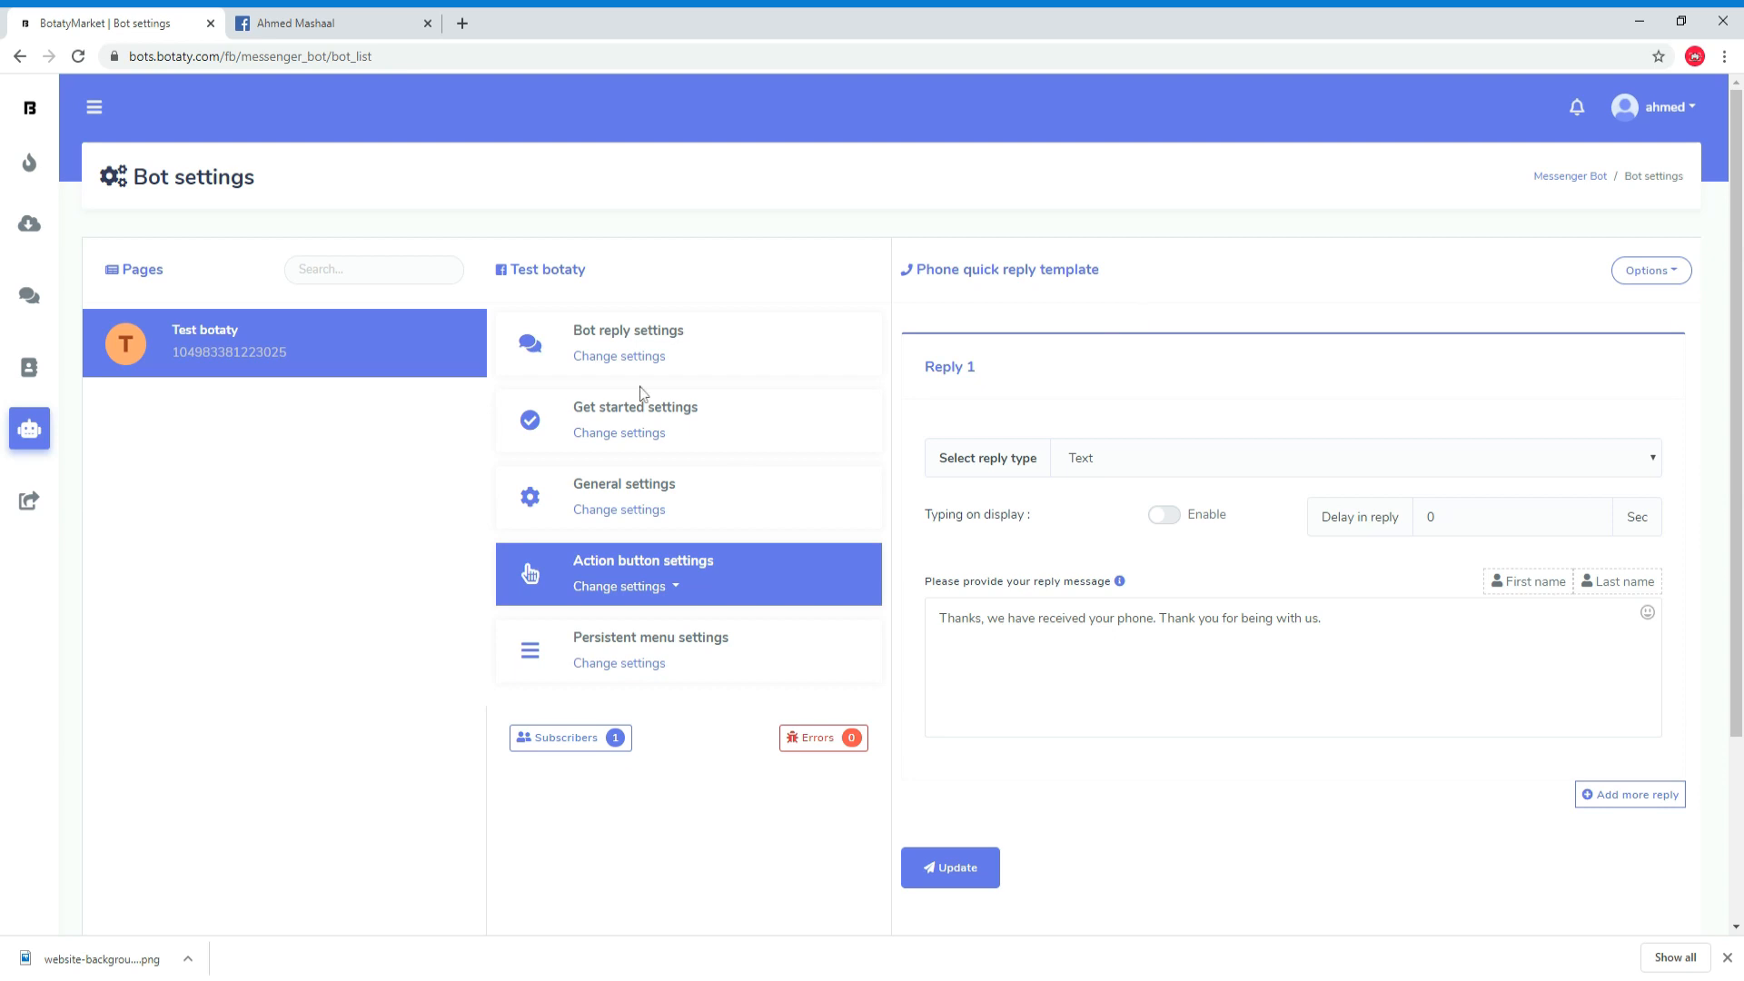
{"action": "key", "text": "ctrl+a"}
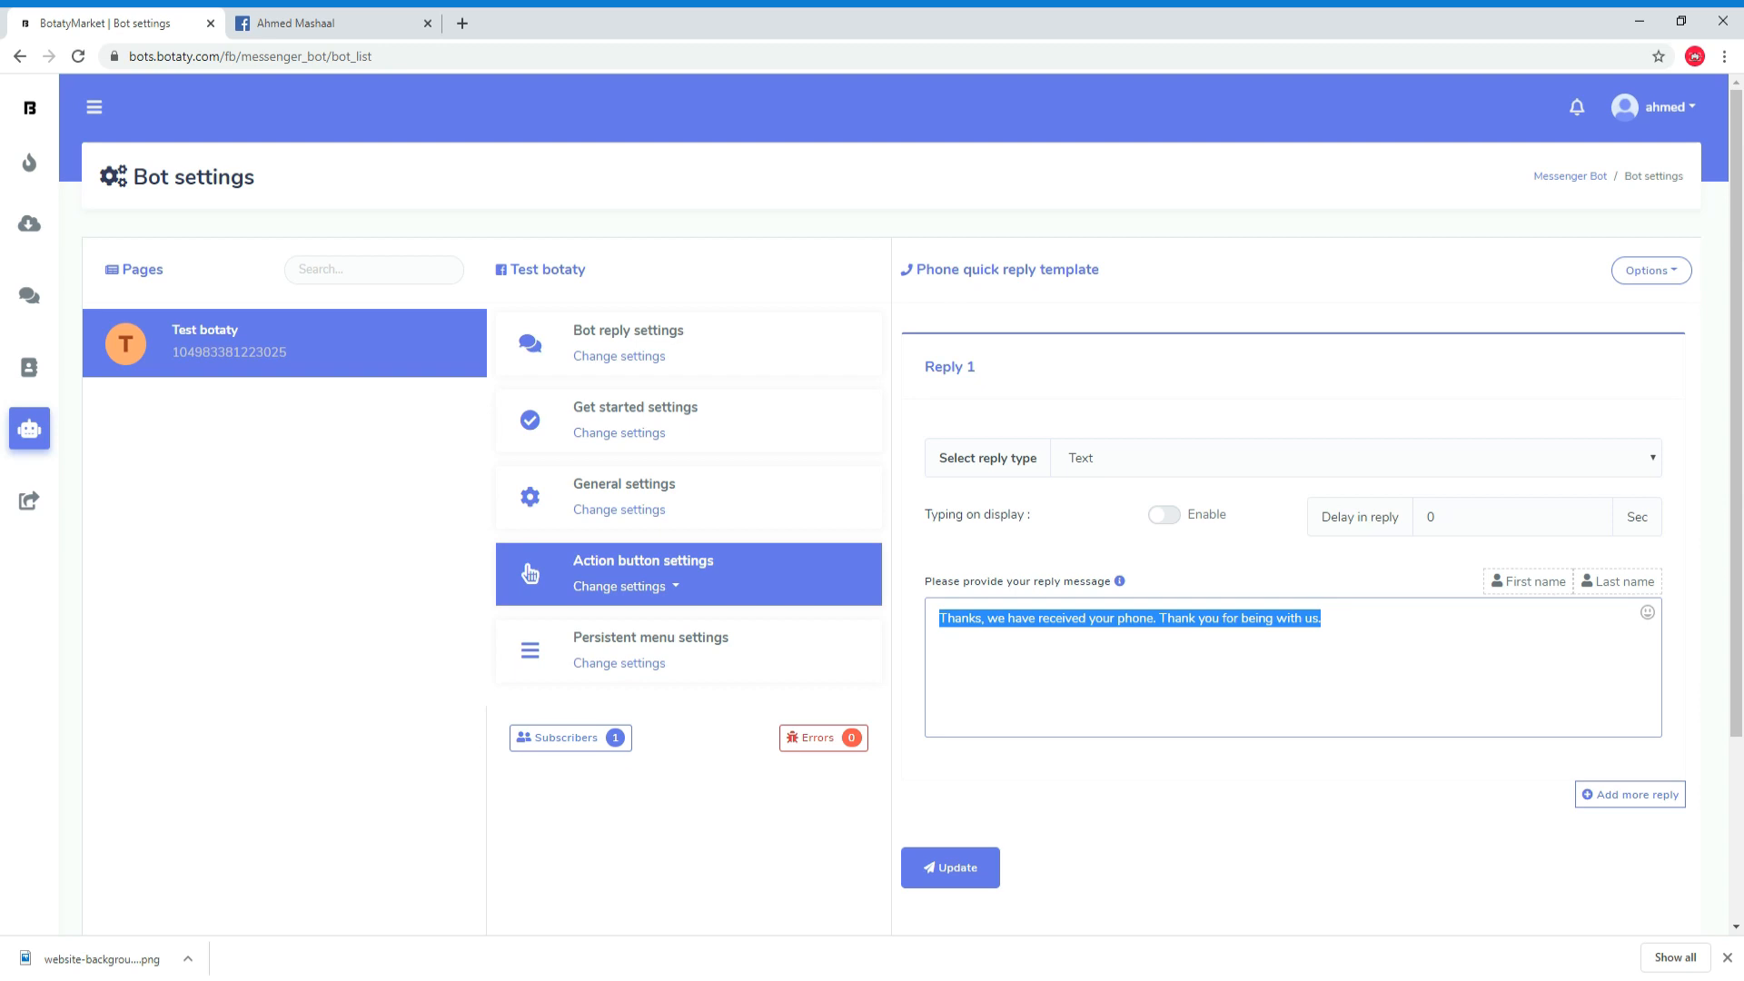
{"action": "left_click", "coordinate": [1268, 454]}
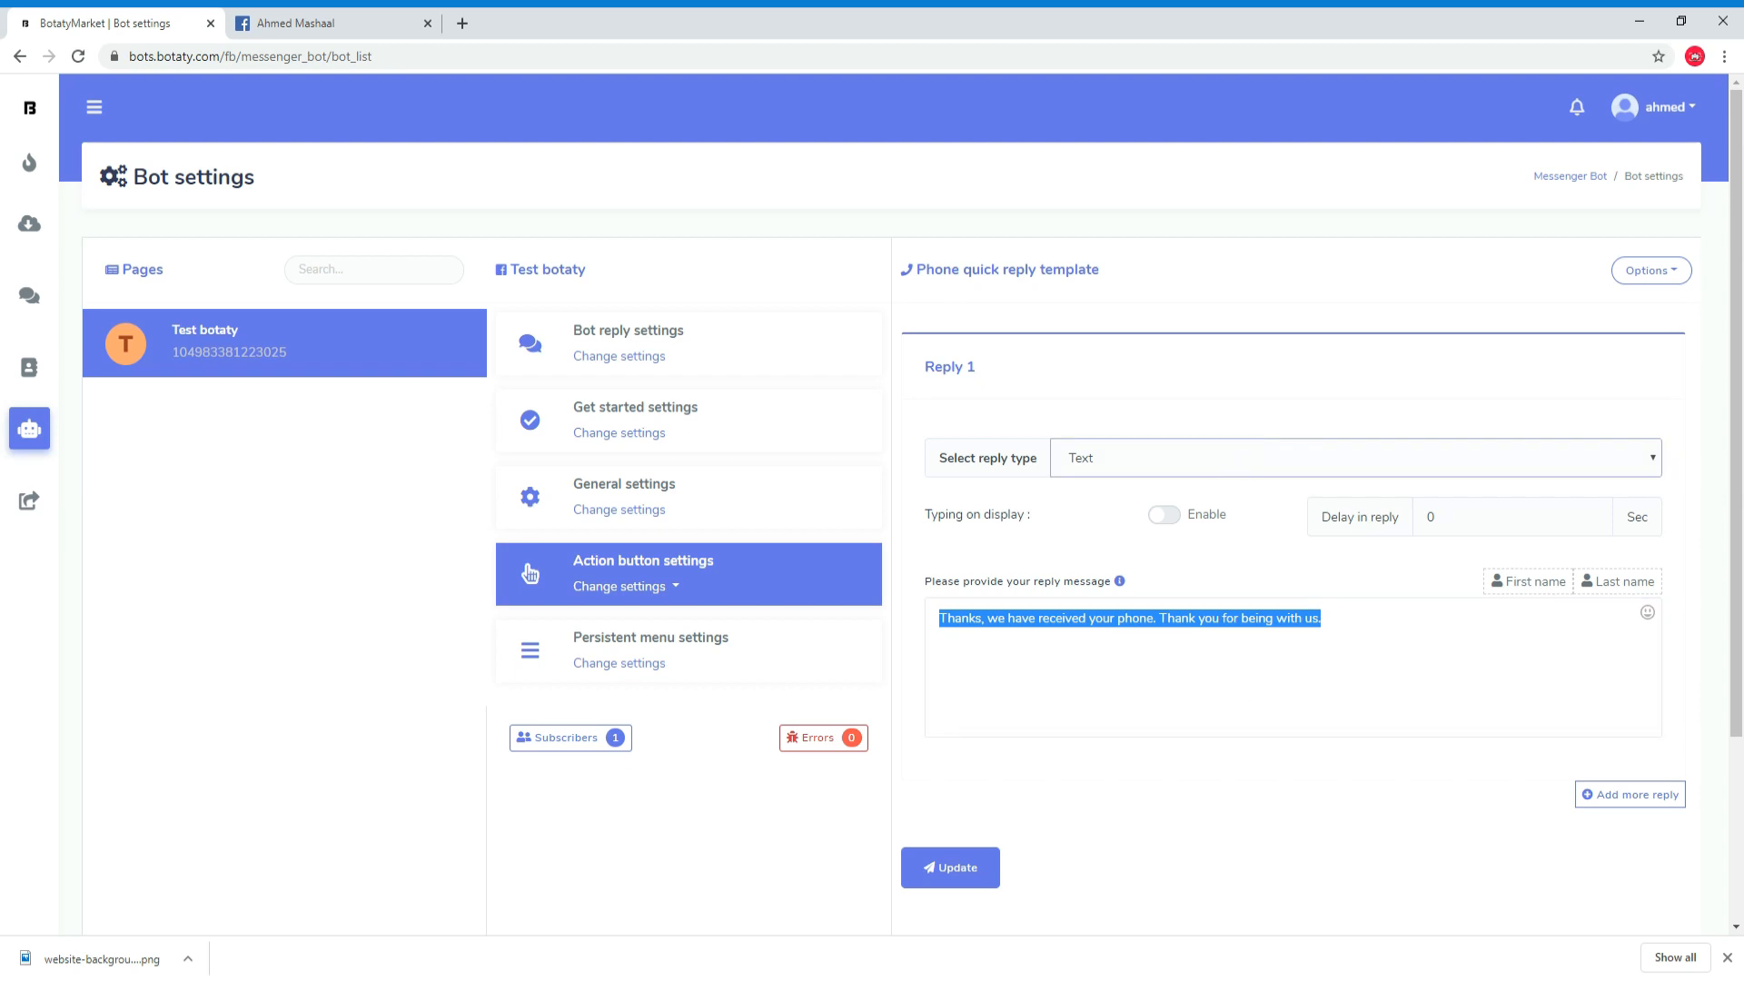
{"action": "left_click", "coordinate": [1294, 660]}
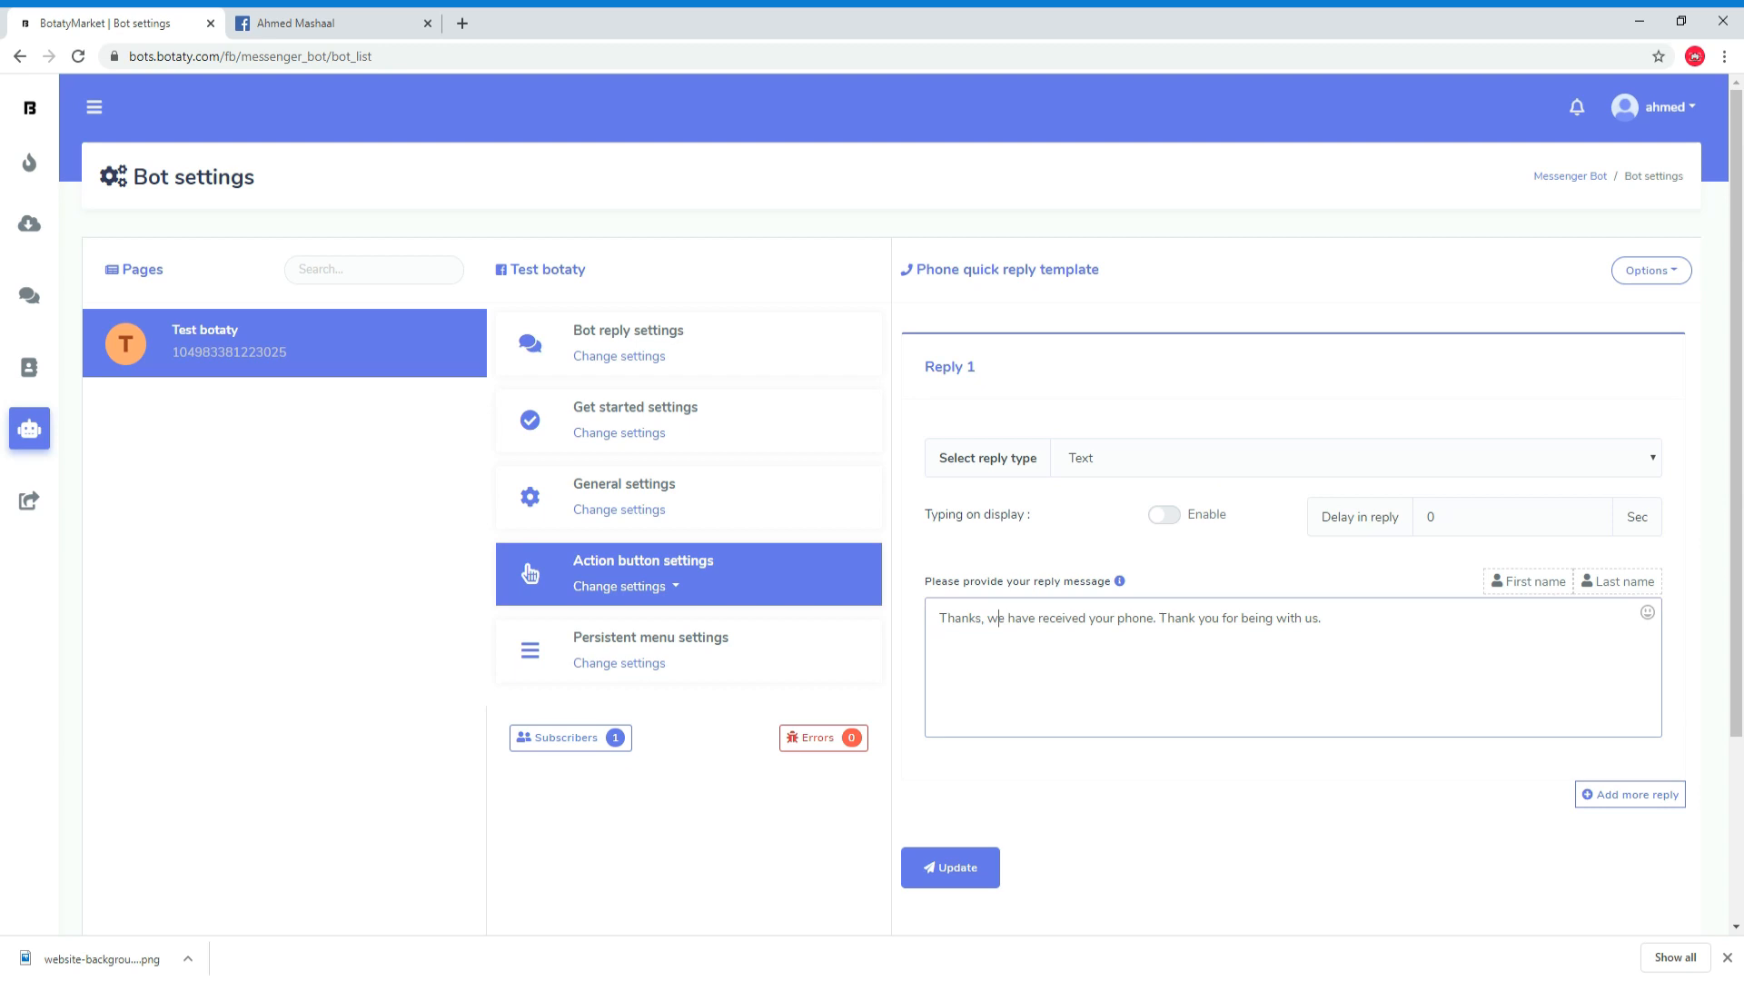
Step: Open the Test botaty page's bot reply settings and start a new bot reply
{"action": "left_click", "coordinate": [644, 358]}
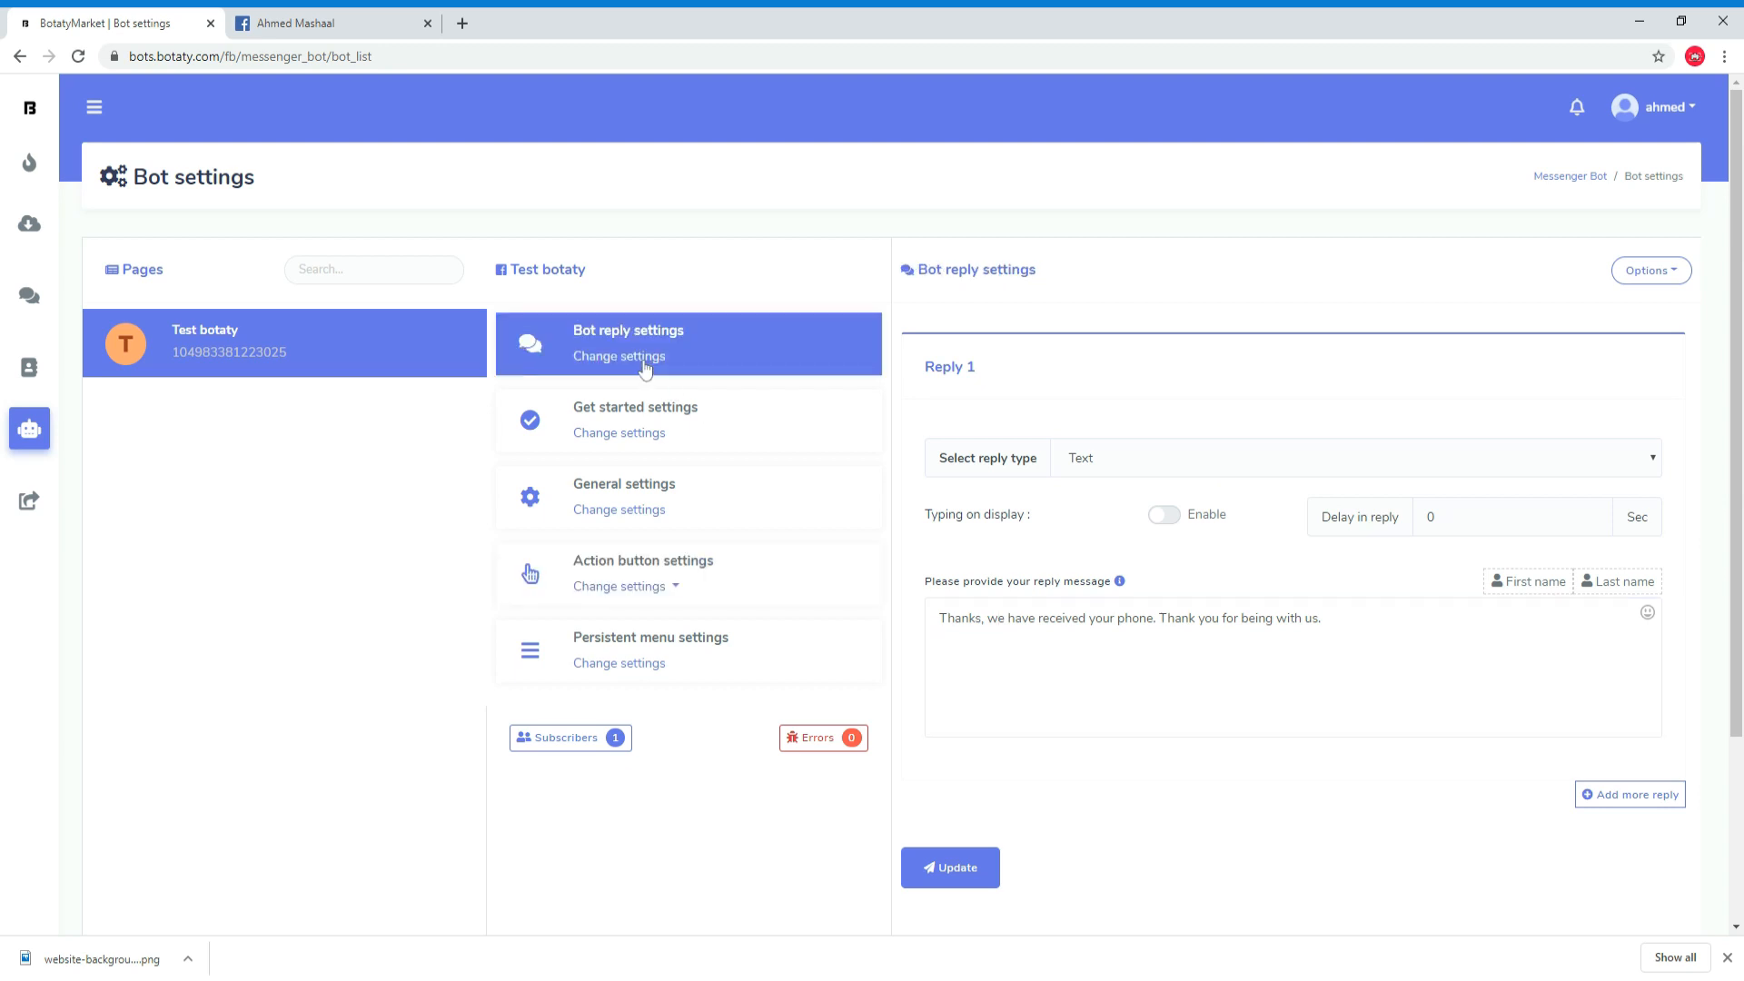
{"action": "left_click", "coordinate": [644, 365]}
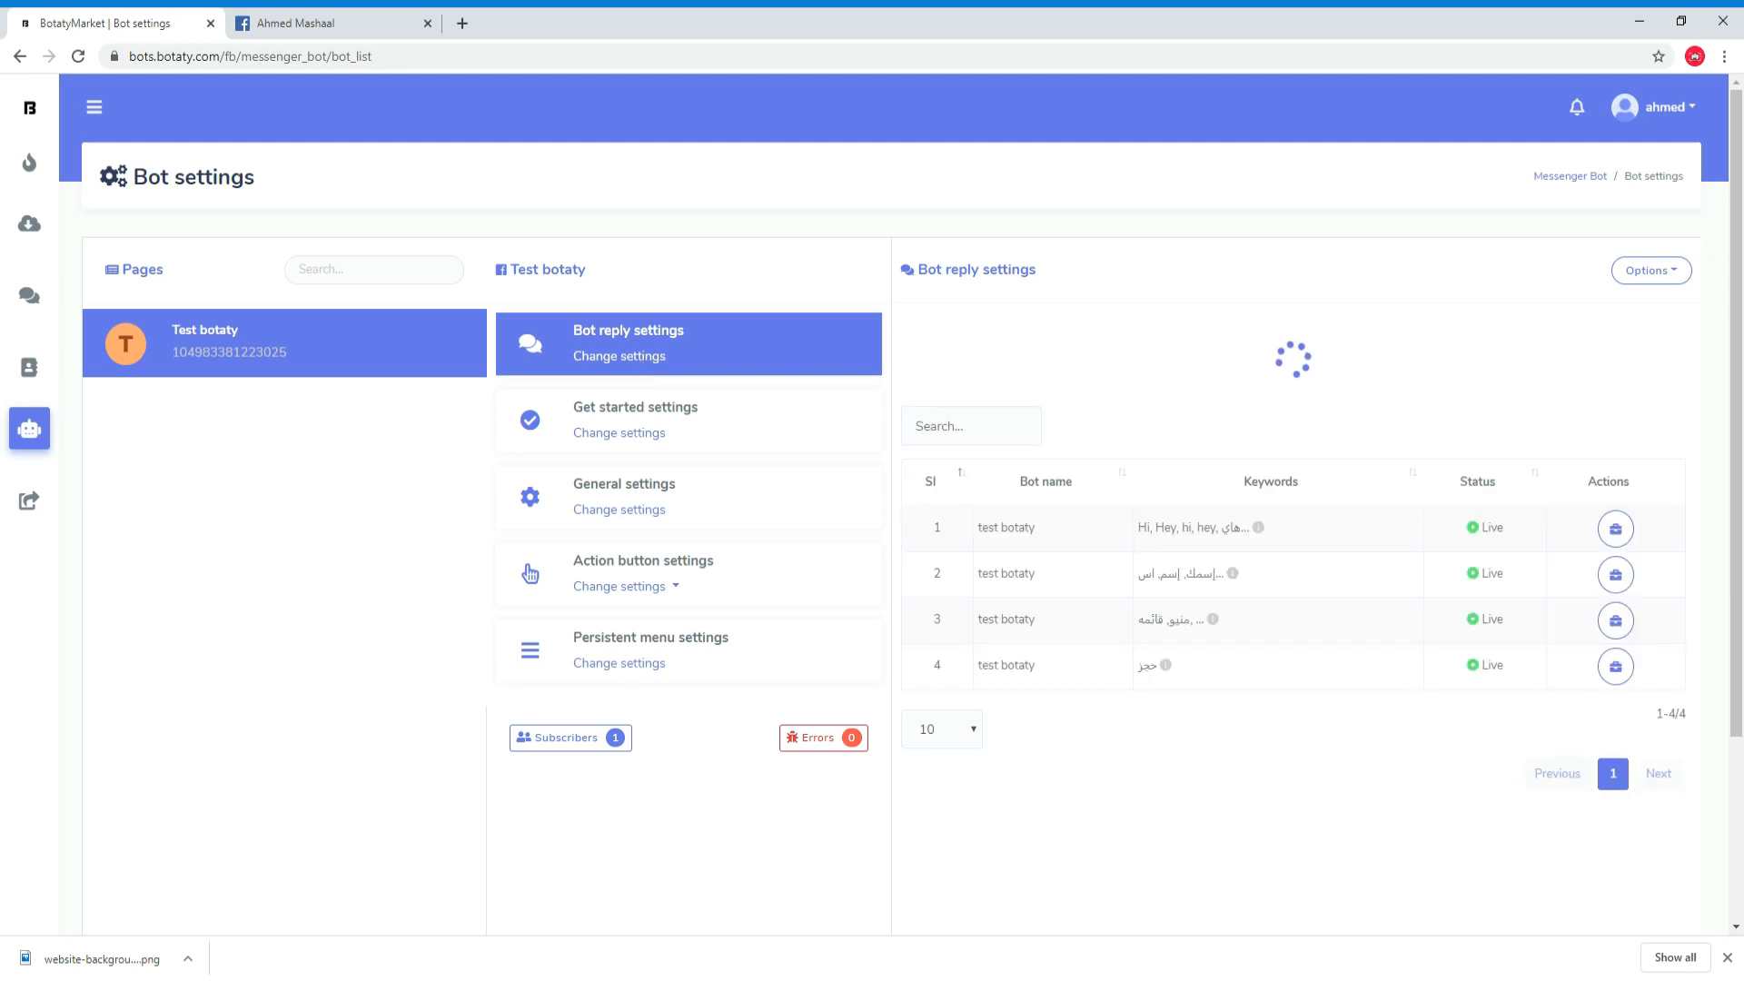
{"action": "left_click", "coordinate": [1726, 957]}
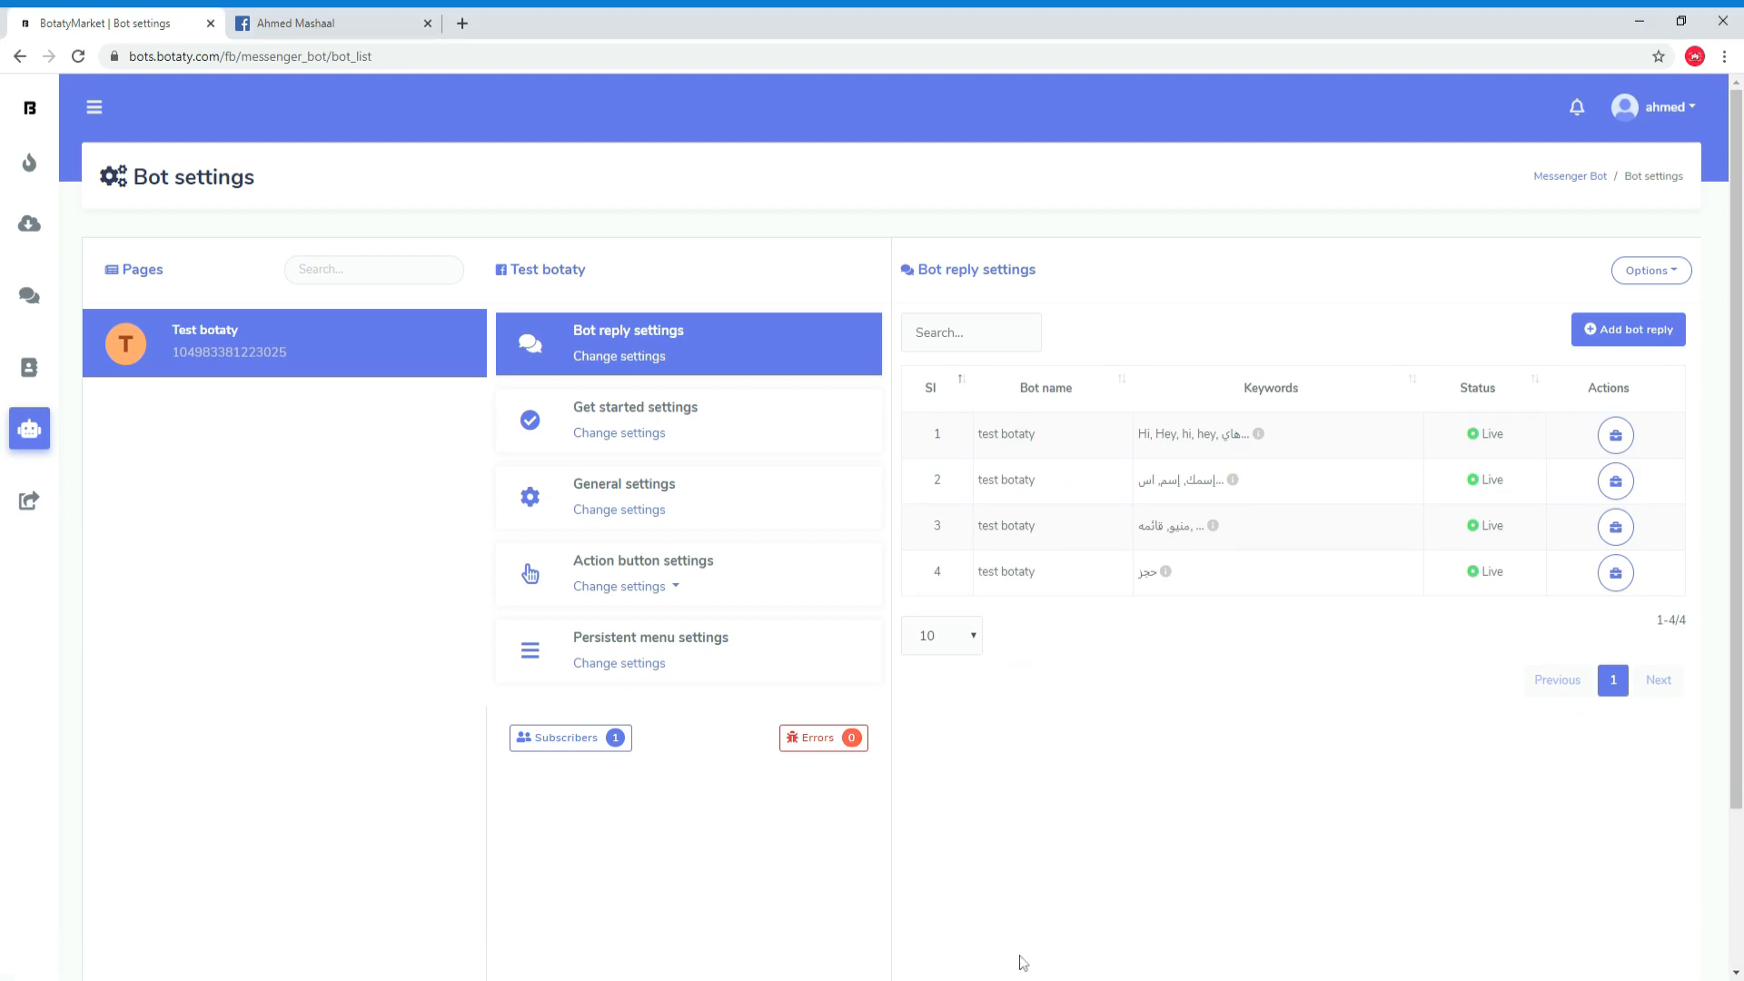
{"action": "left_click", "coordinate": [1635, 334]}
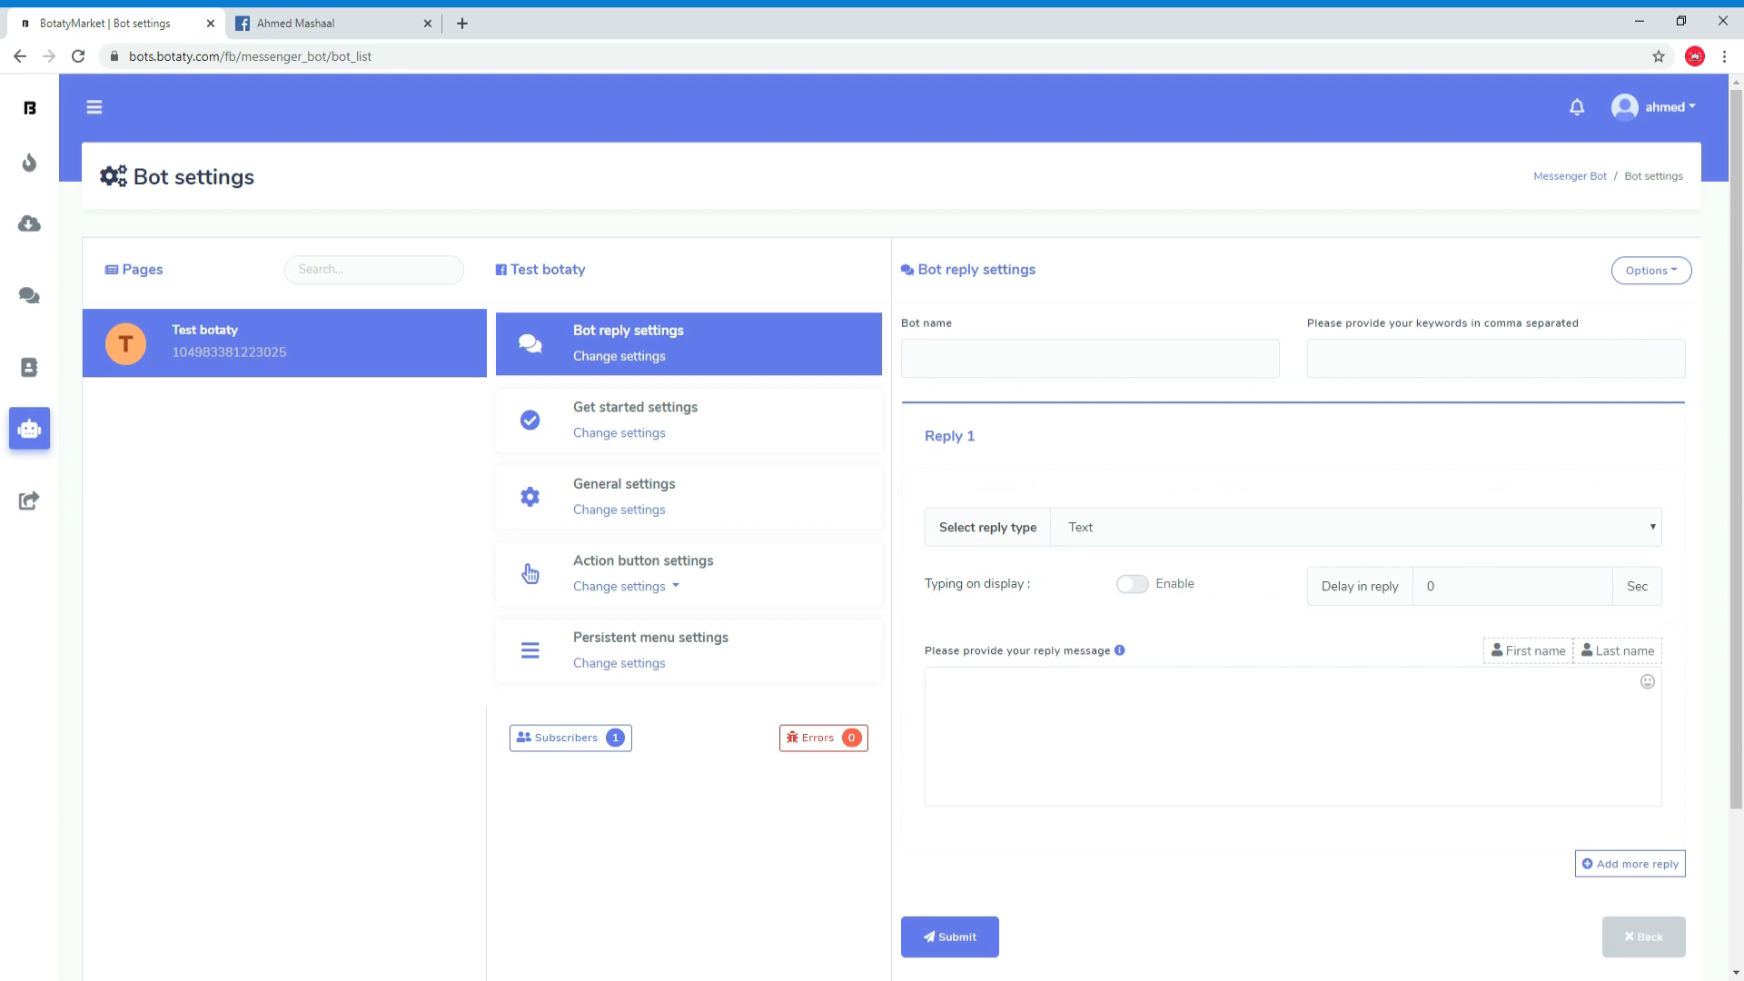
Step: Name the new bot reply "test botaty" and set its keyword to "العنوان"
{"action": "type", "text": "test"}
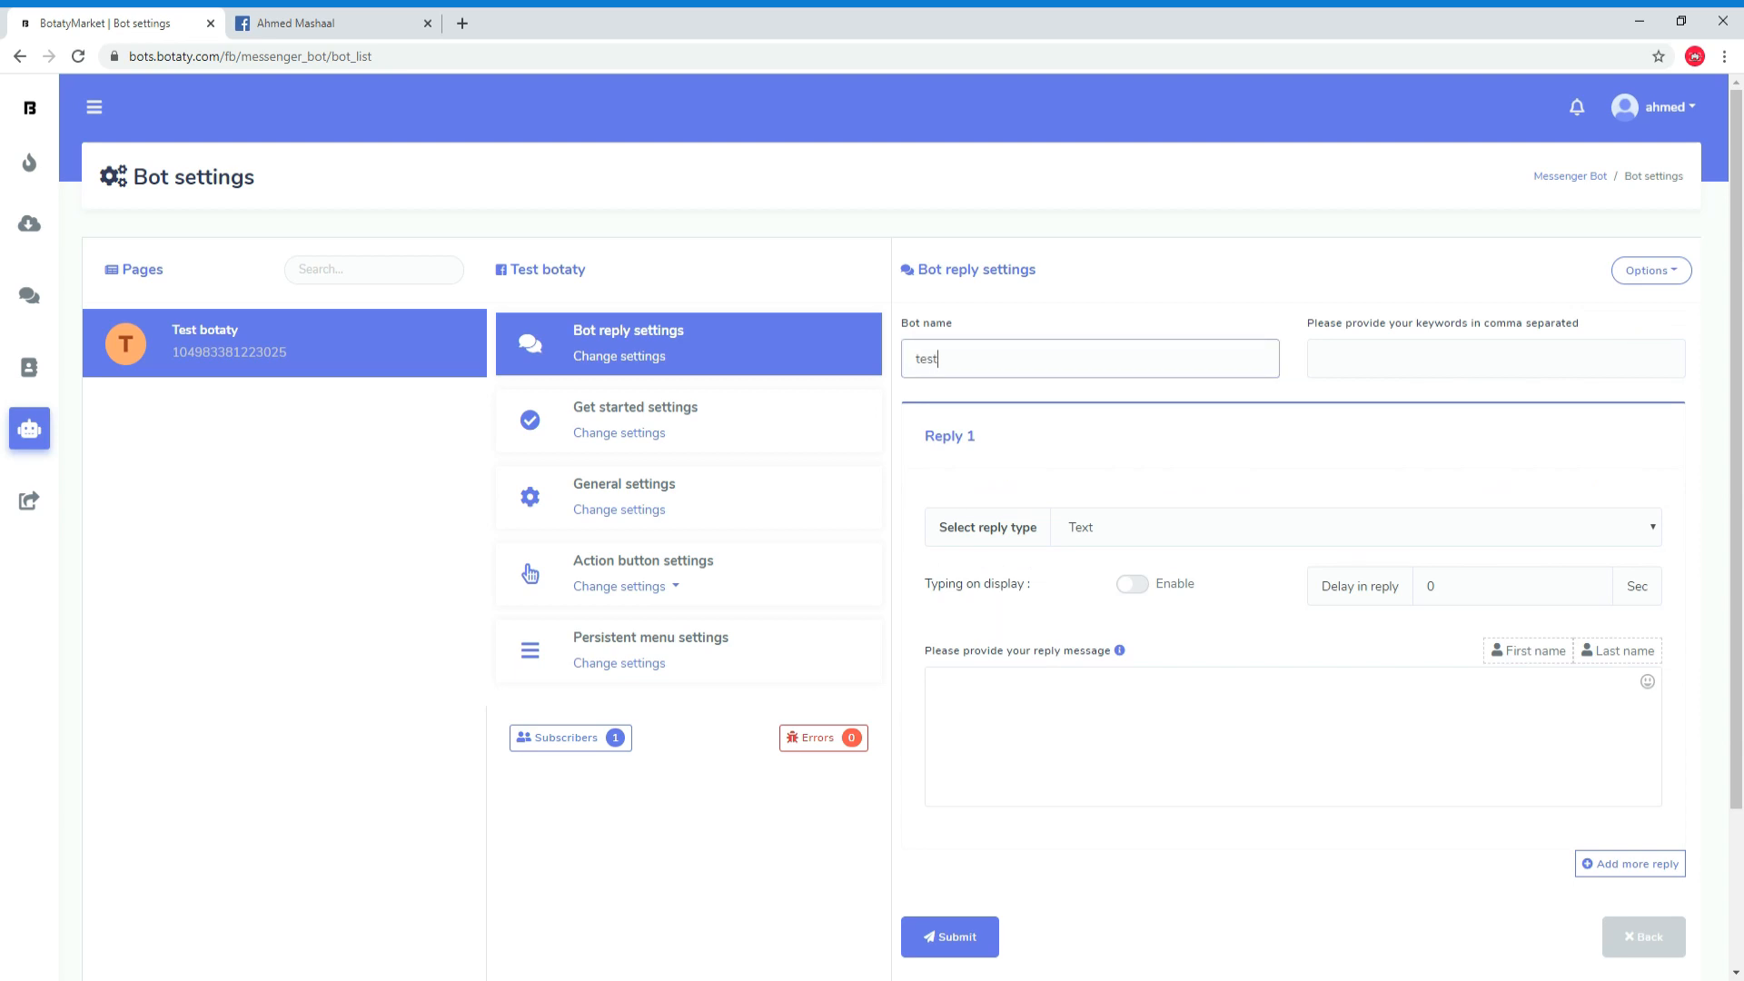
{"action": "type", "text": " botaty"}
{"action": "key", "text": "Tab"}
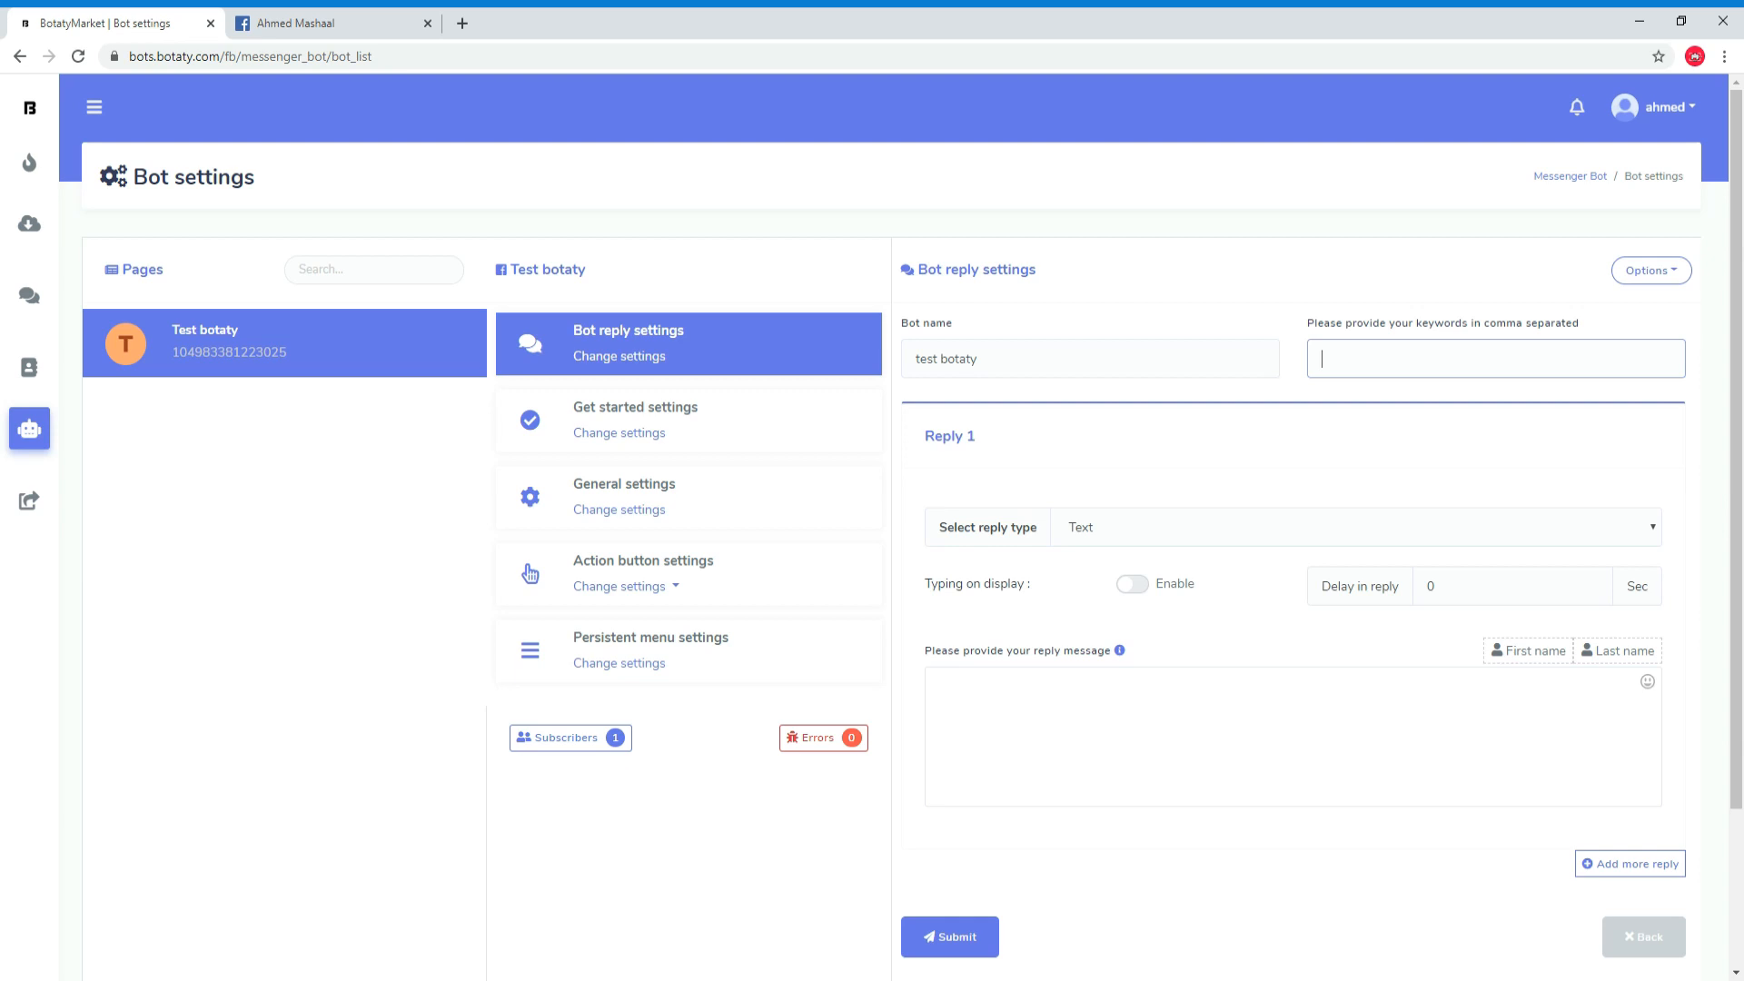
{"action": "type", "text": "العنوان"}
Step: Set Reply 1's type to Text with buttons and its message to "شوف العنوان بتاعنا على الخريطه"
{"action": "left_click", "coordinate": [1180, 536]}
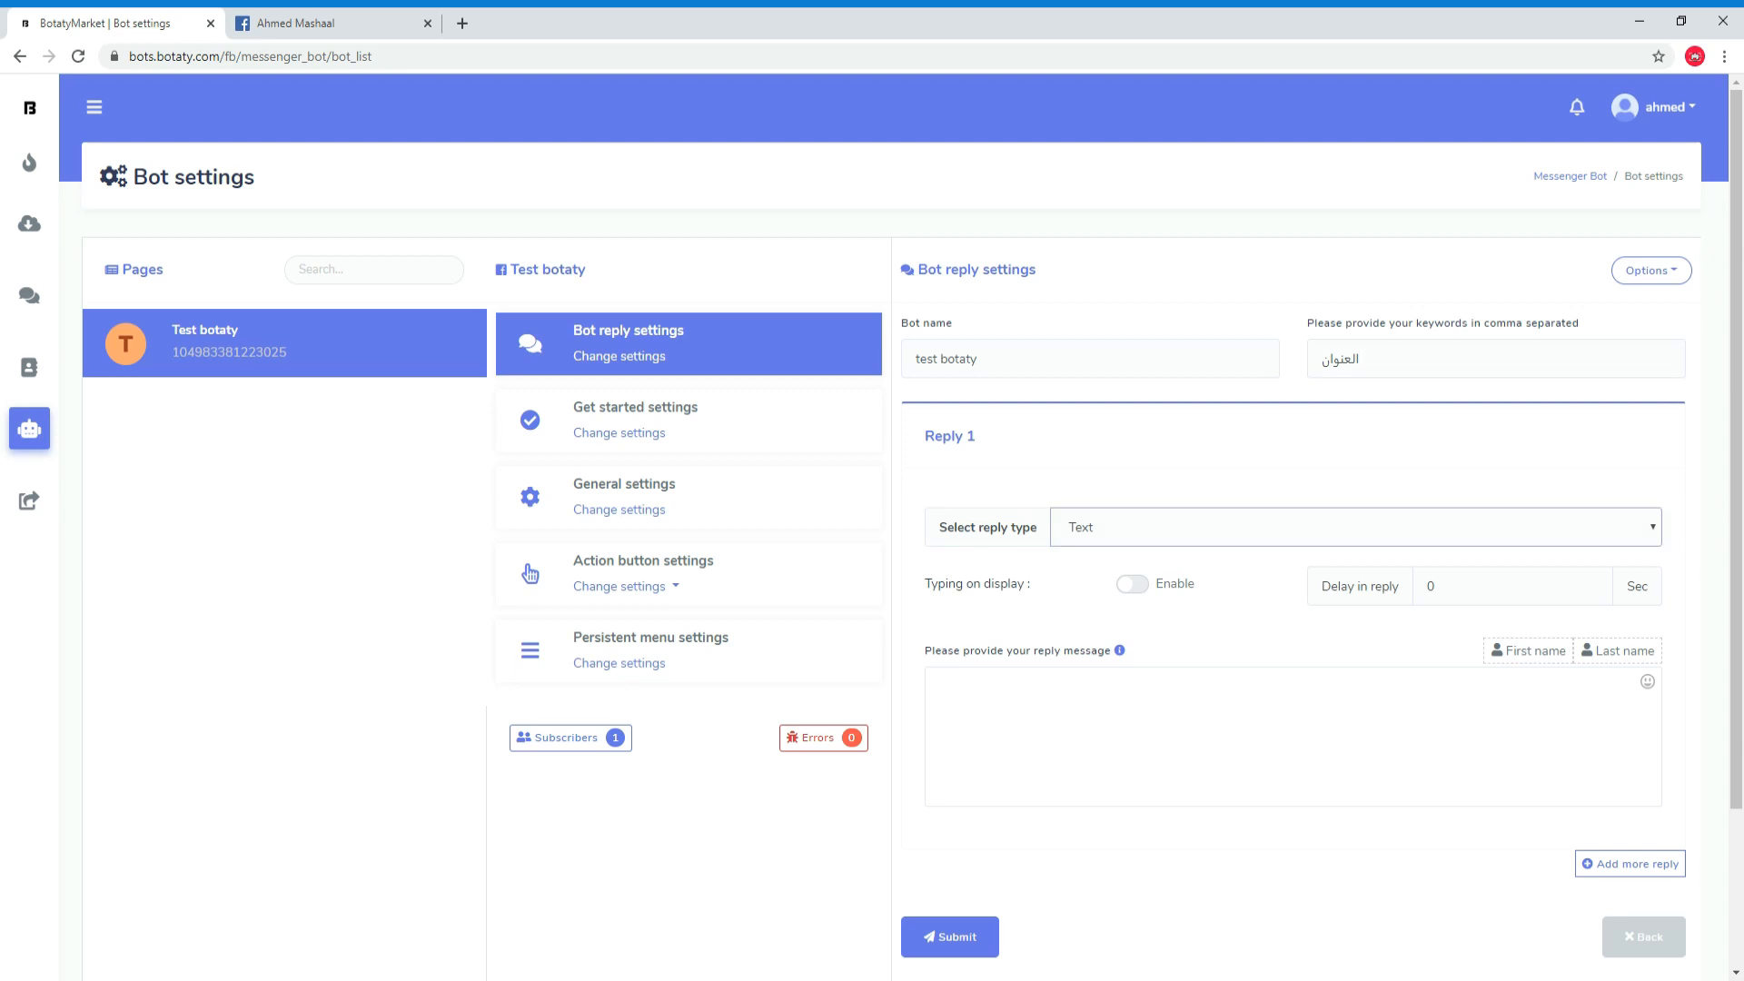
{"action": "left_click", "coordinate": [1153, 665]}
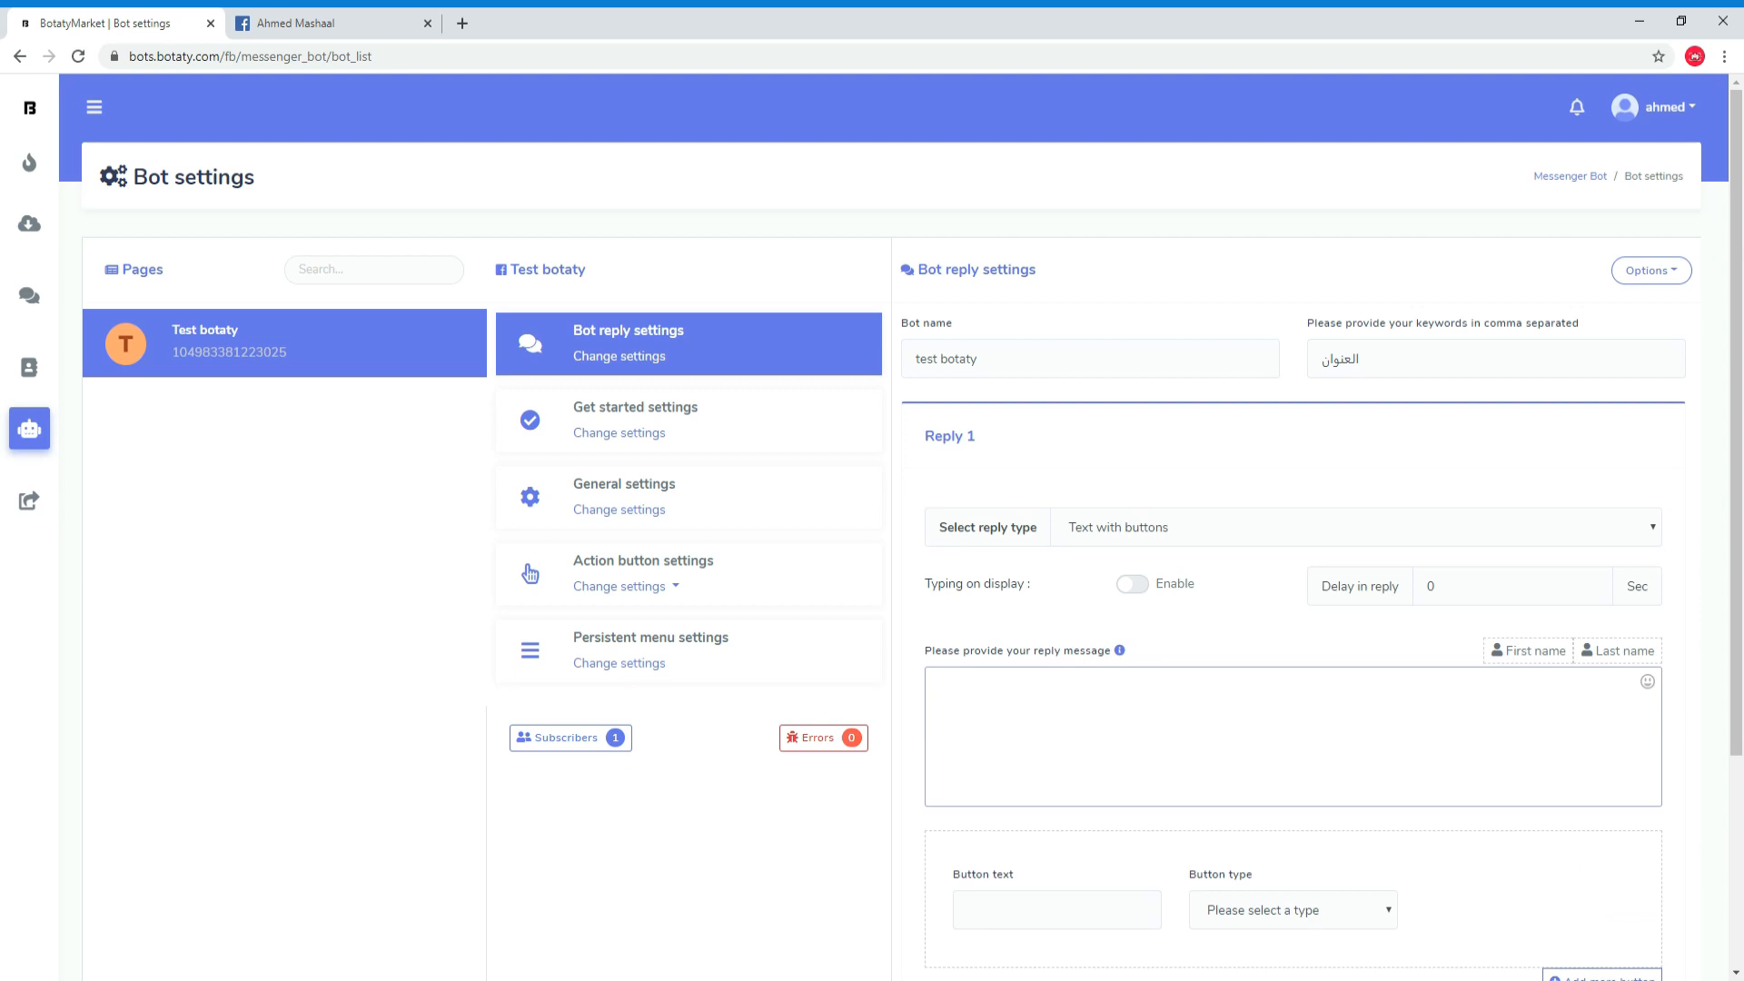
{"action": "type", "text": "شوف العنوان بتاعنا على الخرطه"}
Step: Label Reply 1's button "الخريطه" and set its type to Web url
{"action": "scroll", "coordinate": [1078, 817], "scroll_direction": "down", "scroll_amount": 1}
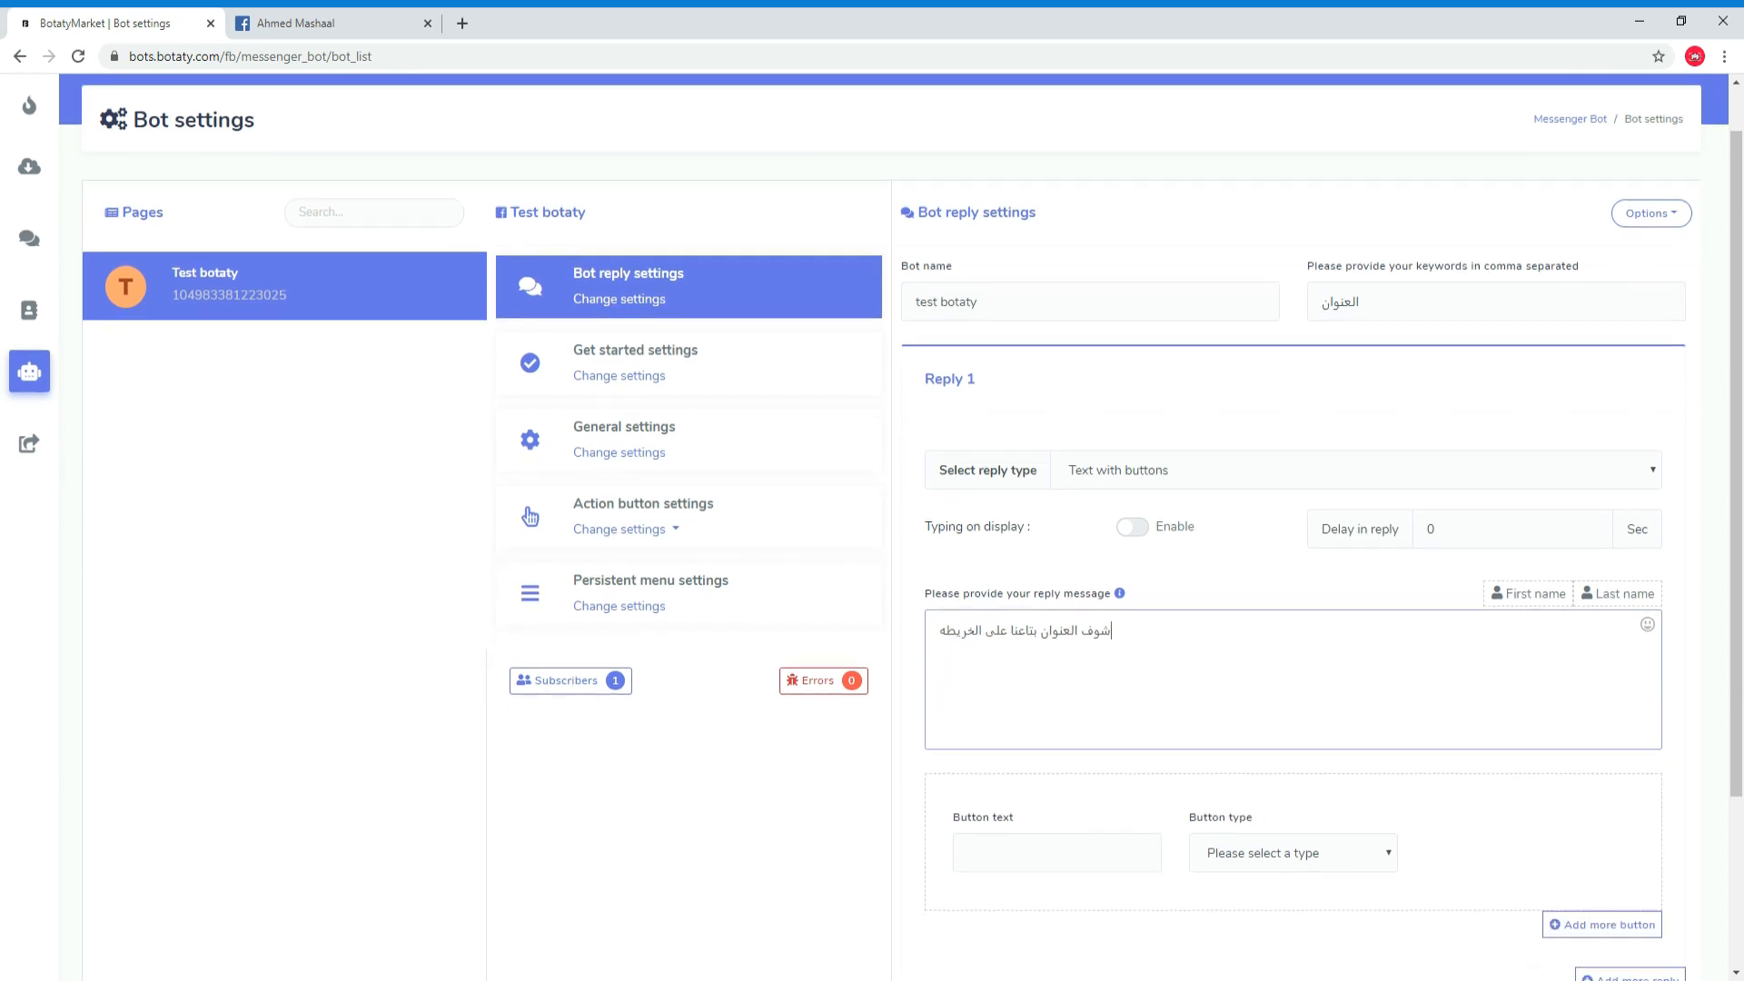
{"action": "left_click", "coordinate": [1071, 851]}
{"action": "scroll", "coordinate": [1072, 852], "scroll_direction": "down", "scroll_amount": 2}
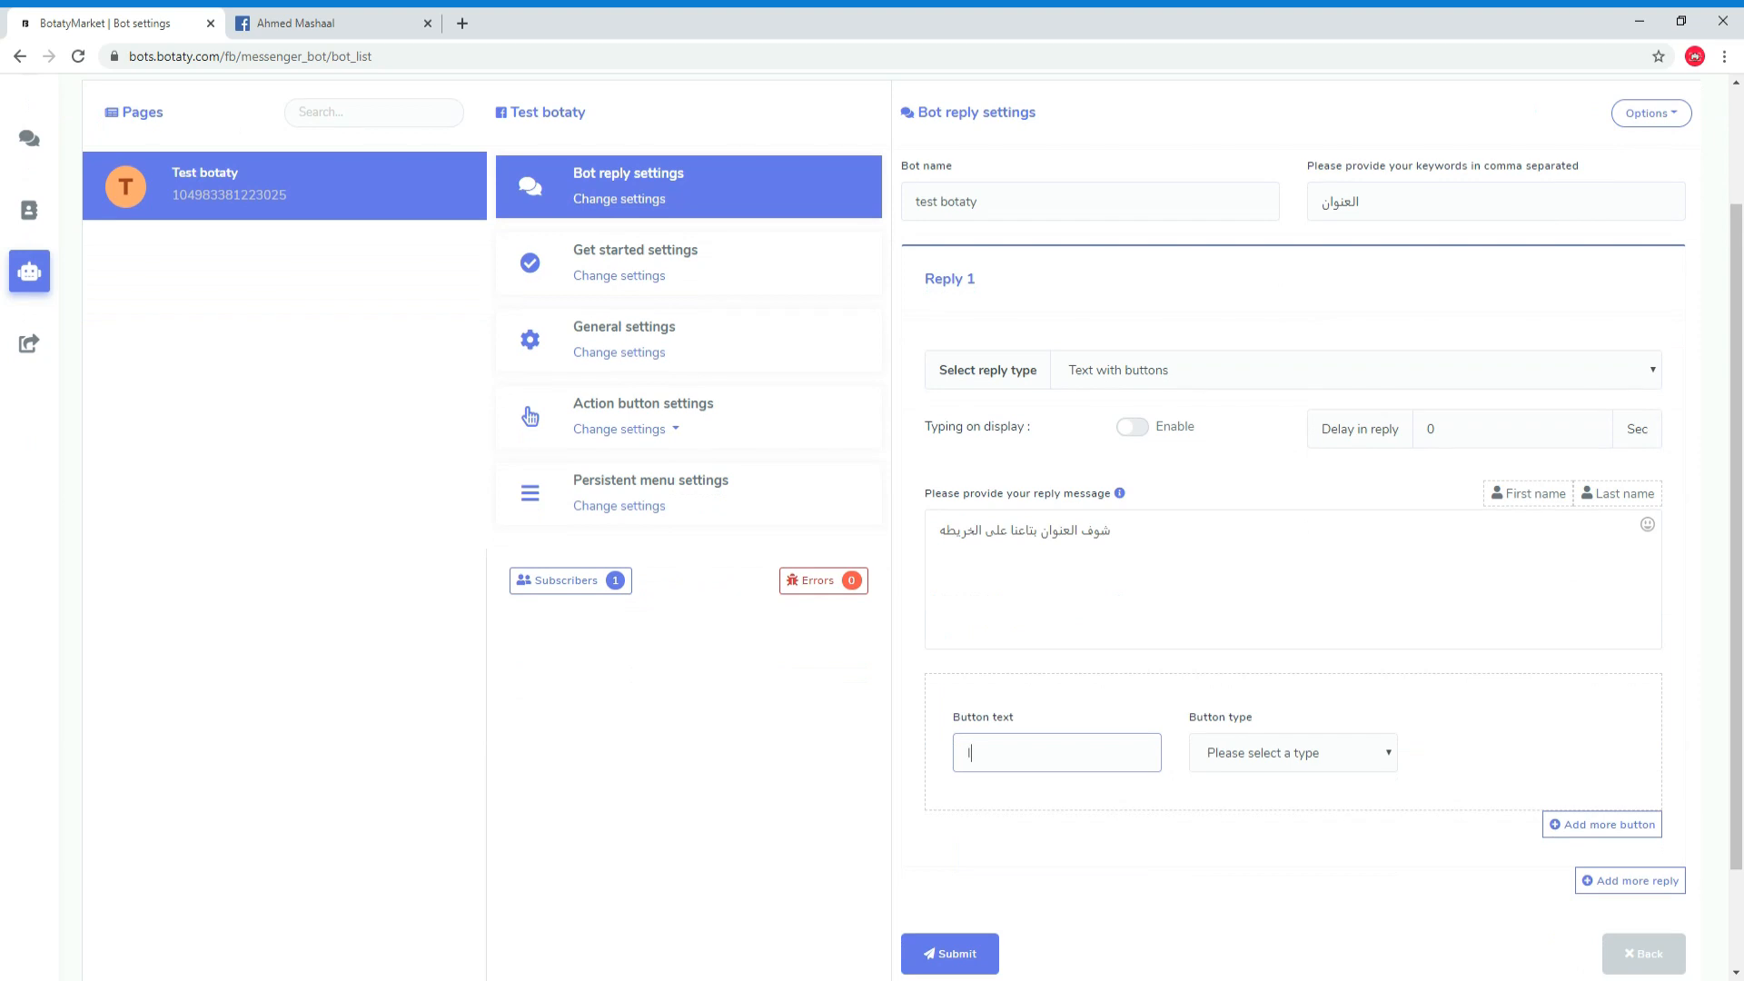
{"action": "type", "text": "الخريطه"}
{"action": "left_click", "coordinate": [1274, 768]}
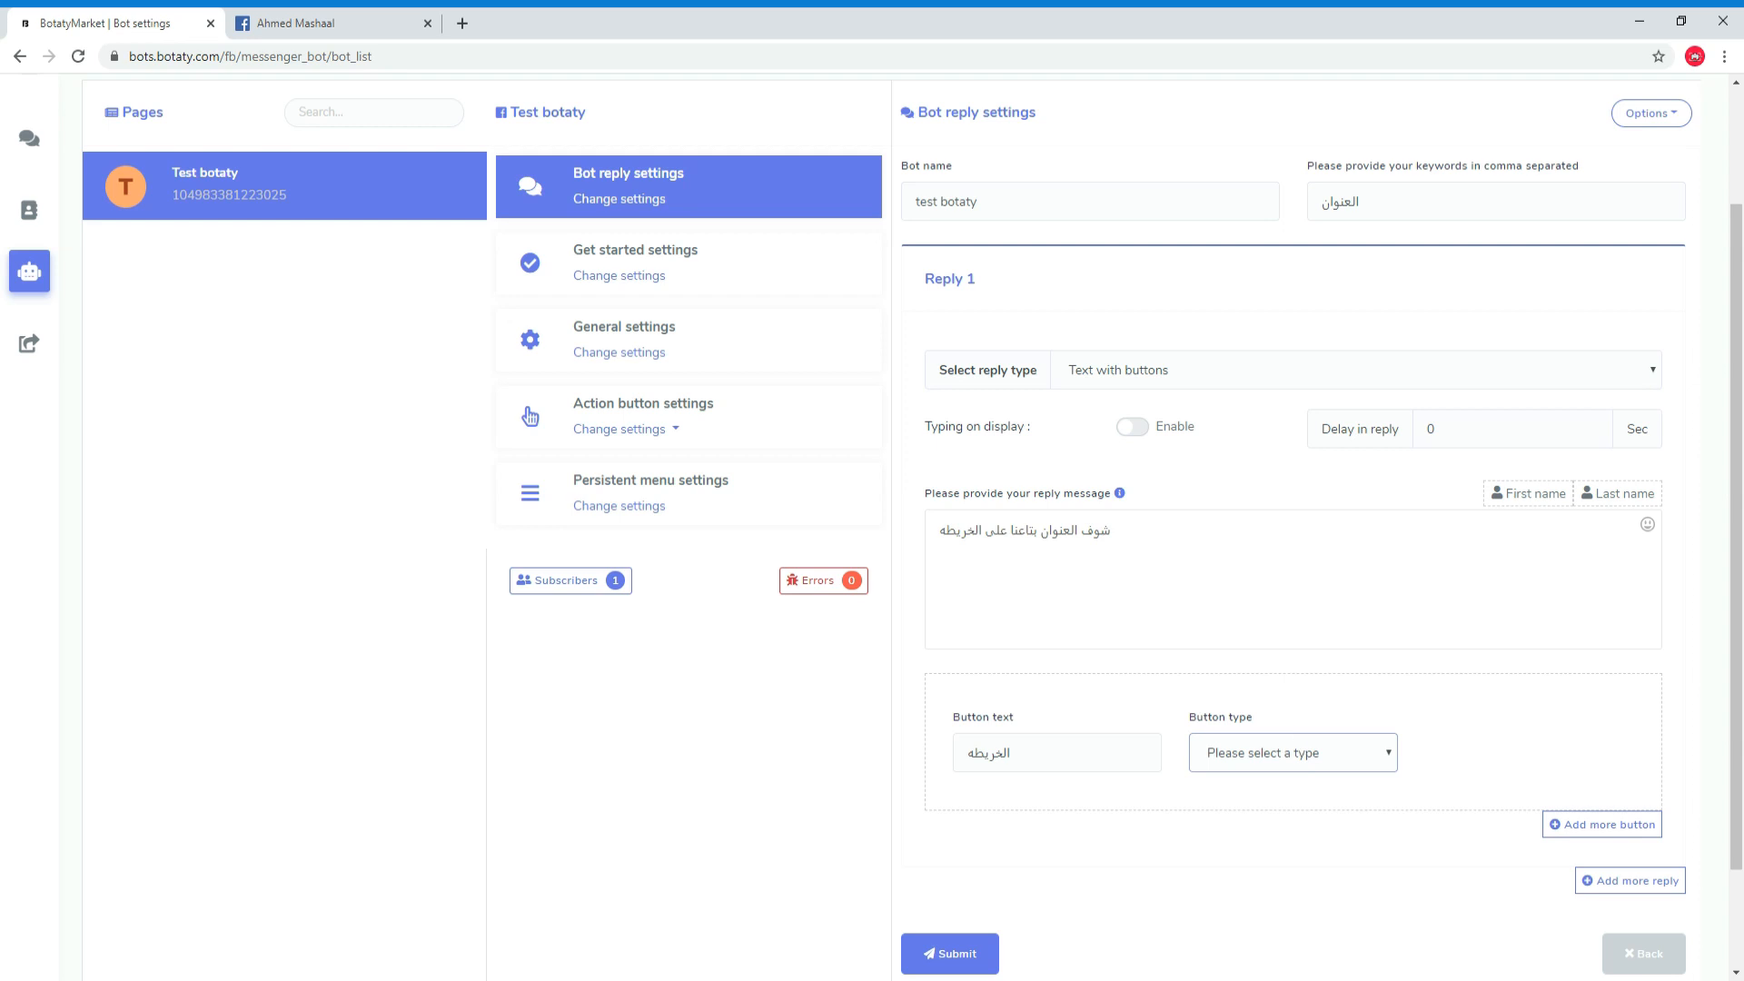
{"action": "left_click", "coordinate": [1308, 581]}
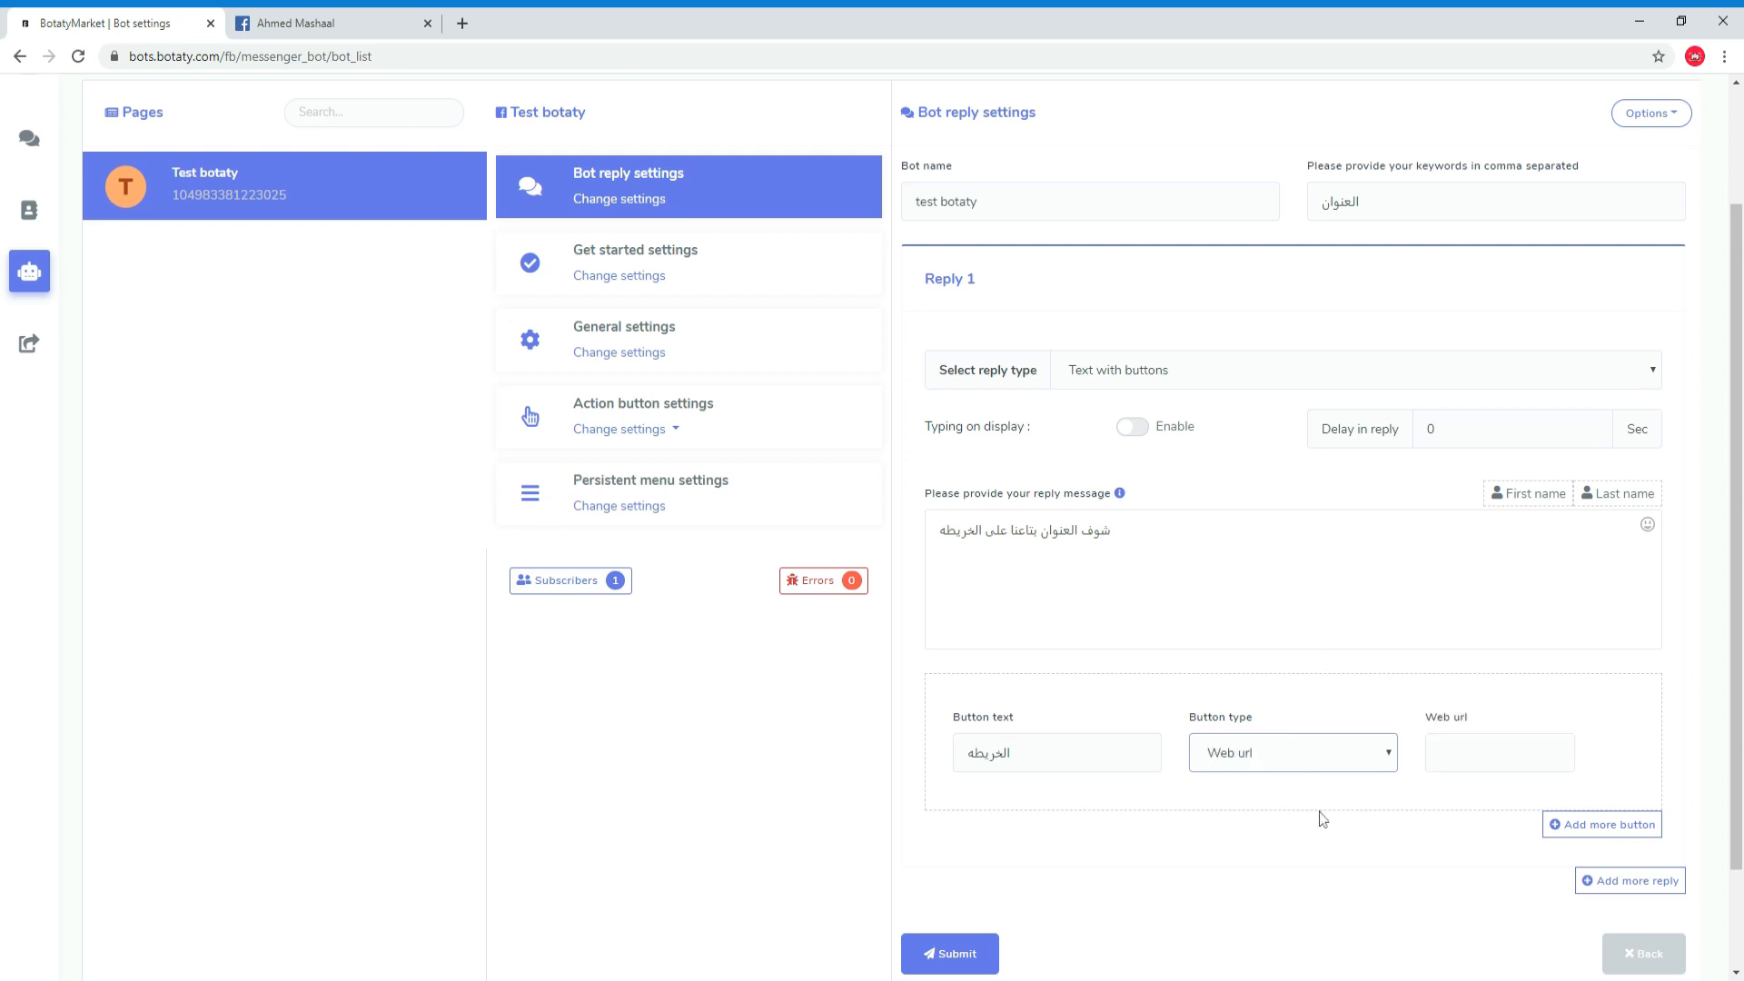
{"action": "left_click", "coordinate": [1489, 753]}
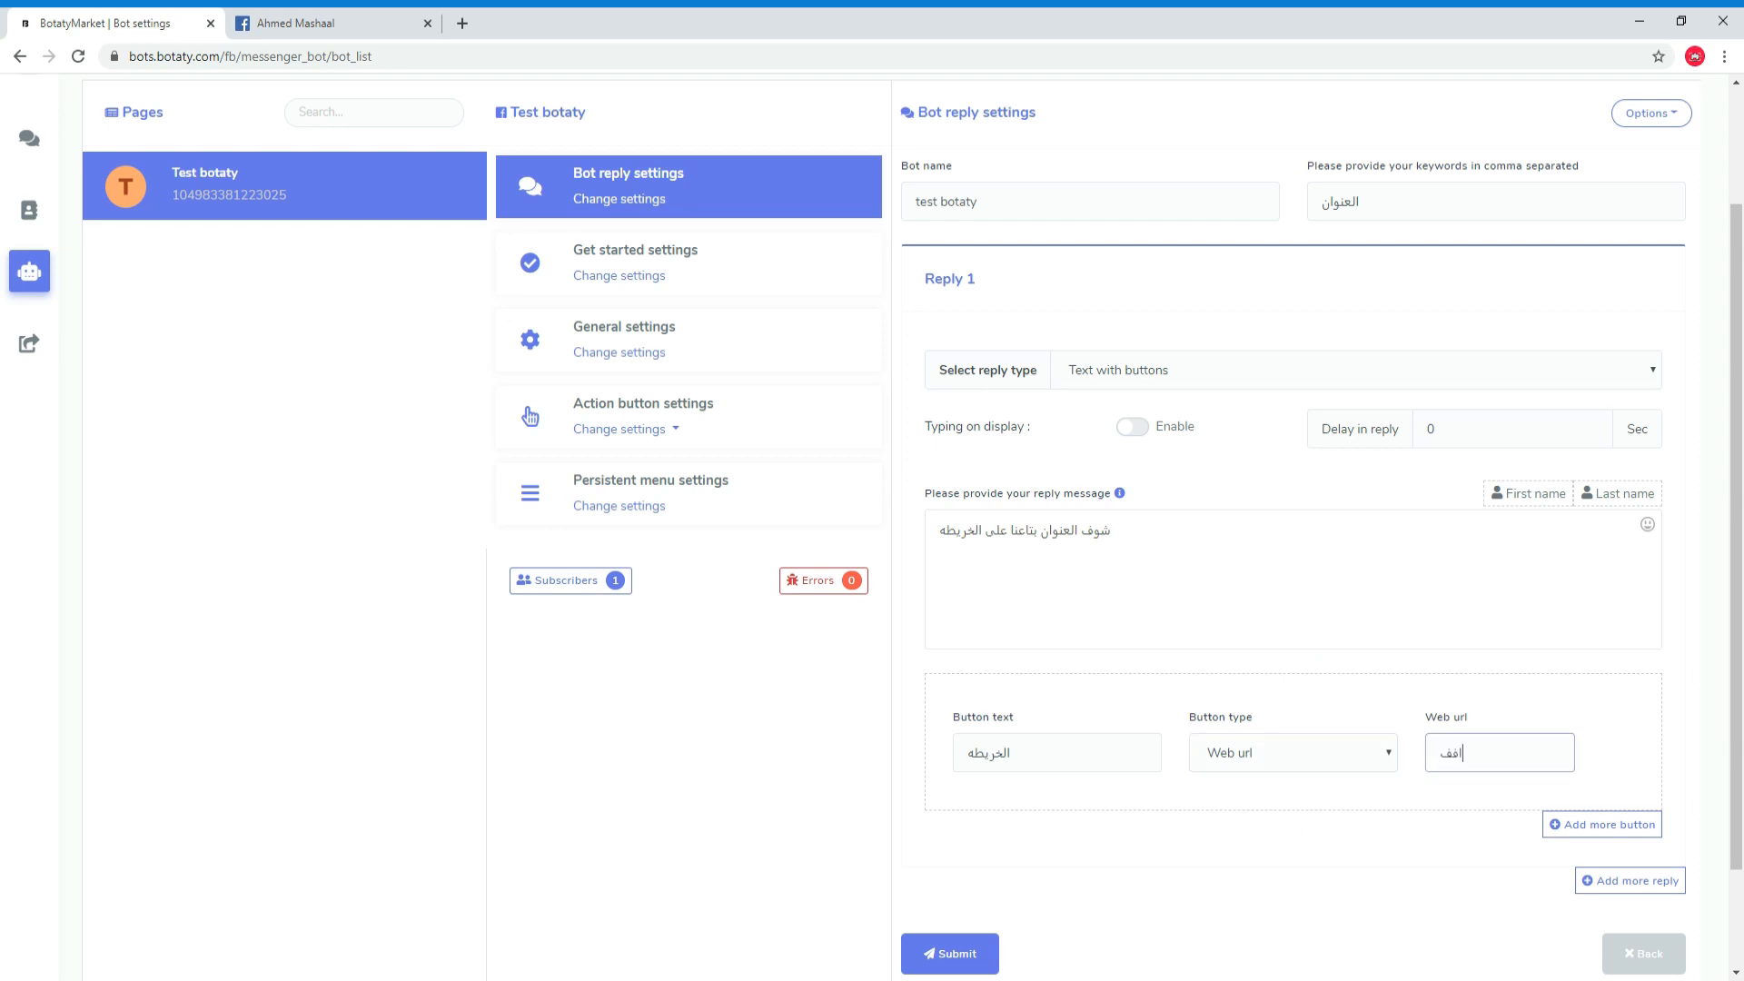
{"action": "type", "text": "htt"}
{"action": "type", "text": "p"}
{"action": "type", "text": "s"}
{"action": "type", "text": "://"}
{"action": "type", "text": "ww"}
{"action": "type", "text": "w.googl"}
{"action": "type", "text": "e.com"}
Step: Add a second reply and set its reply type to Generic template
{"action": "scroll", "coordinate": [1218, 793], "scroll_direction": "down", "scroll_amount": 2}
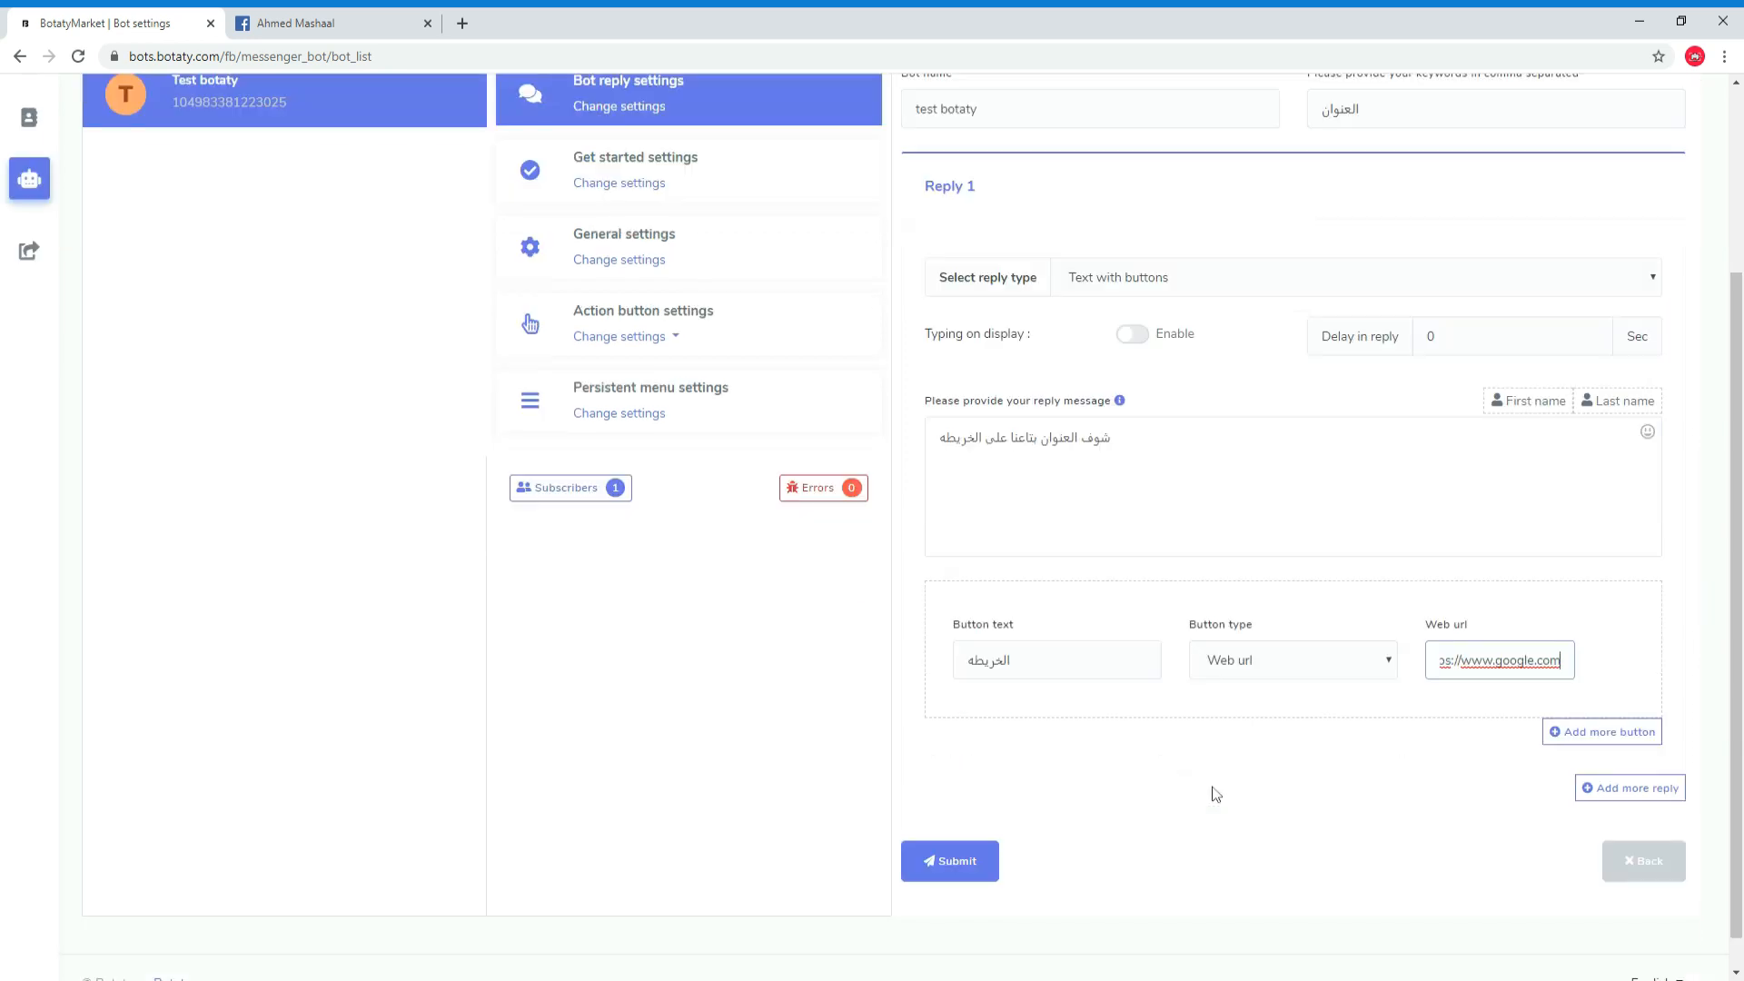
{"action": "left_click", "coordinate": [1599, 777]}
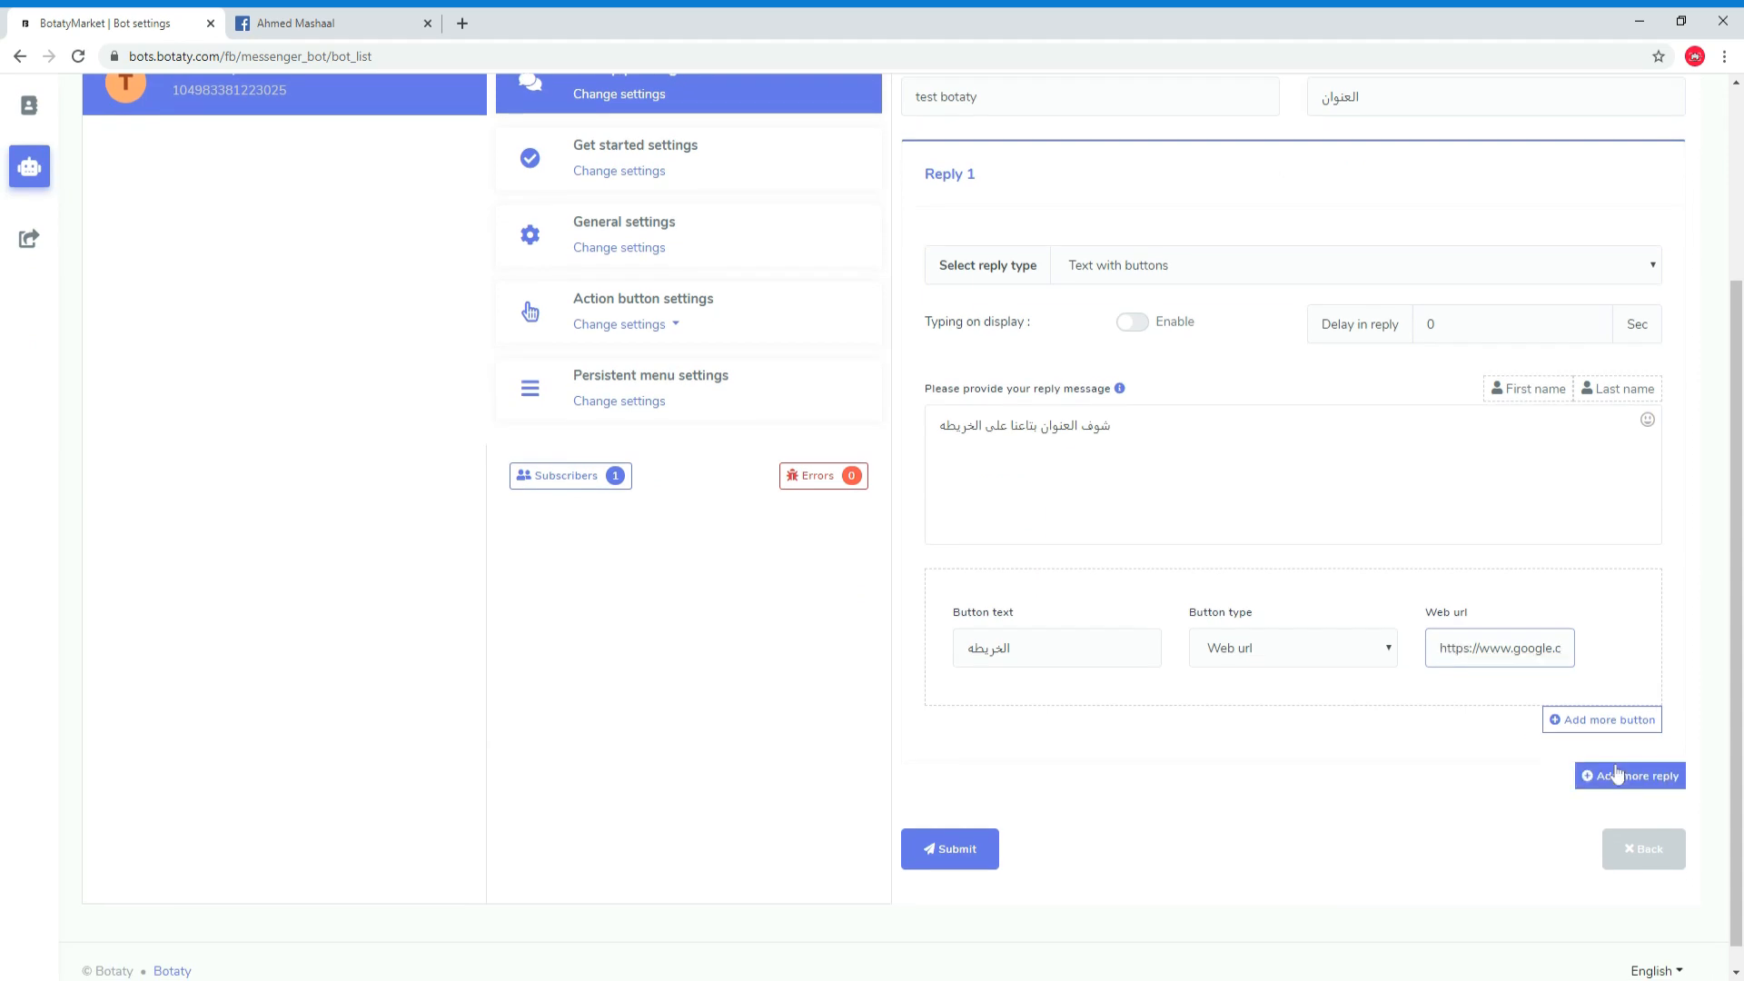
{"action": "scroll", "coordinate": [1130, 862], "scroll_direction": "down", "scroll_amount": 3}
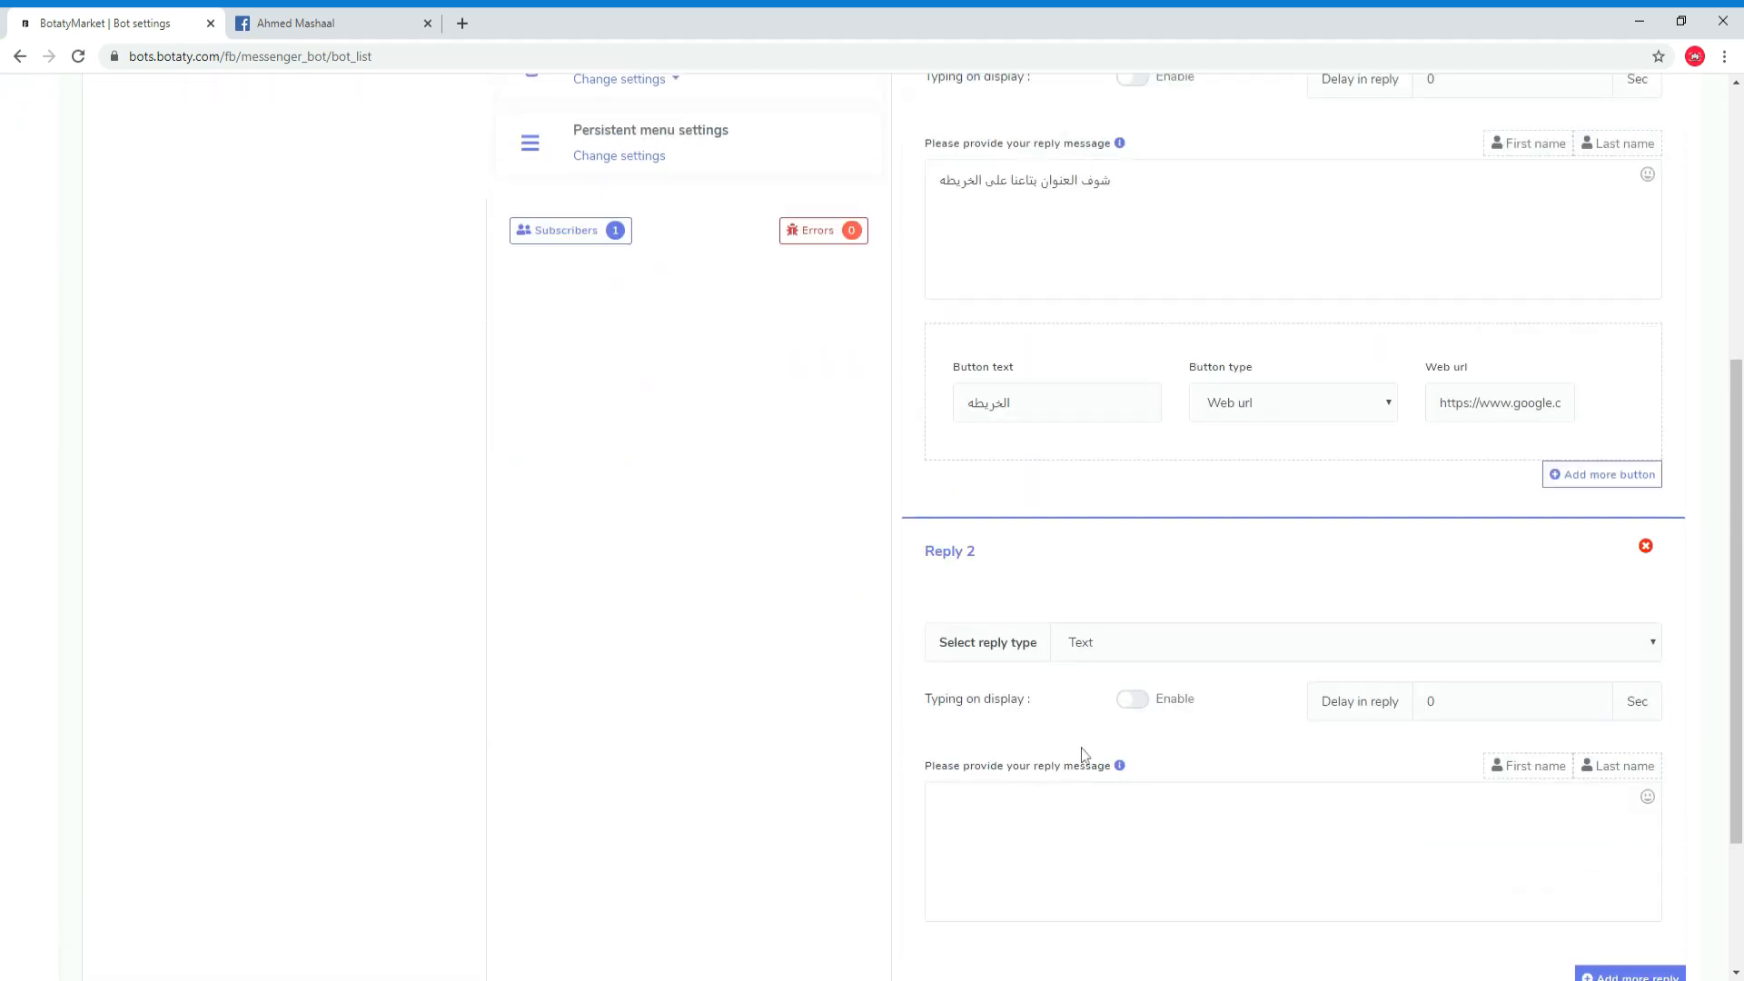
{"action": "left_click", "coordinate": [1106, 644]}
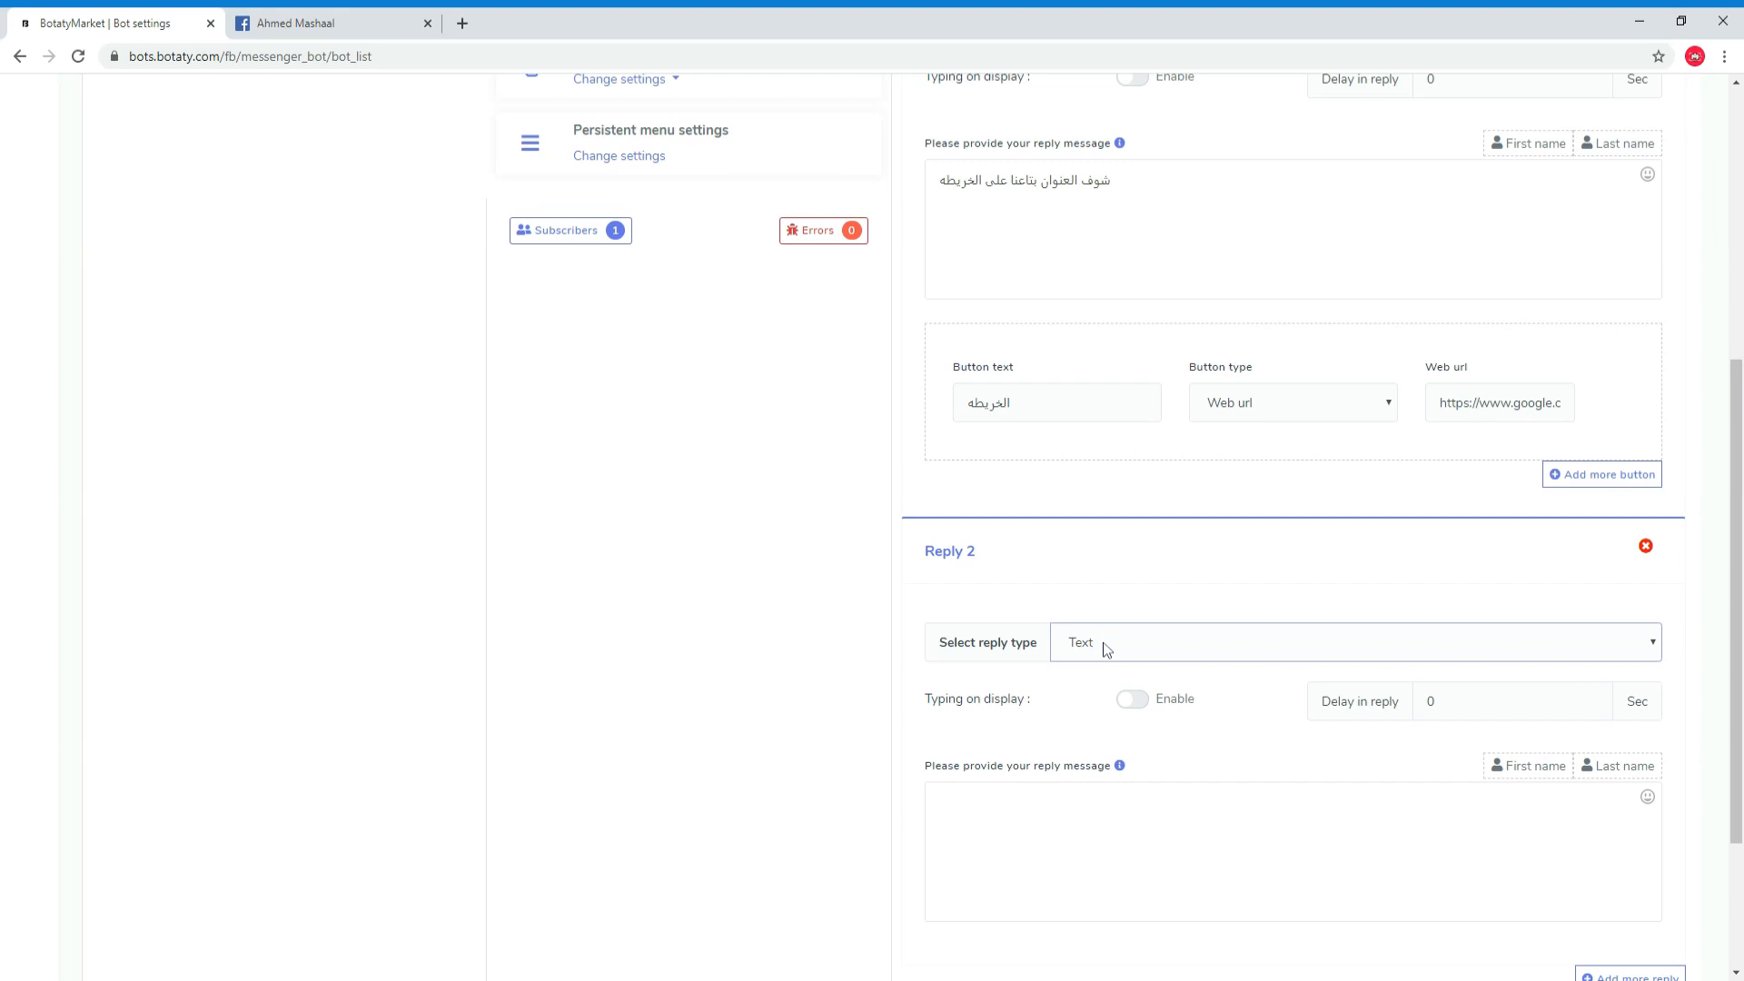
{"action": "left_click", "coordinate": [1153, 804]}
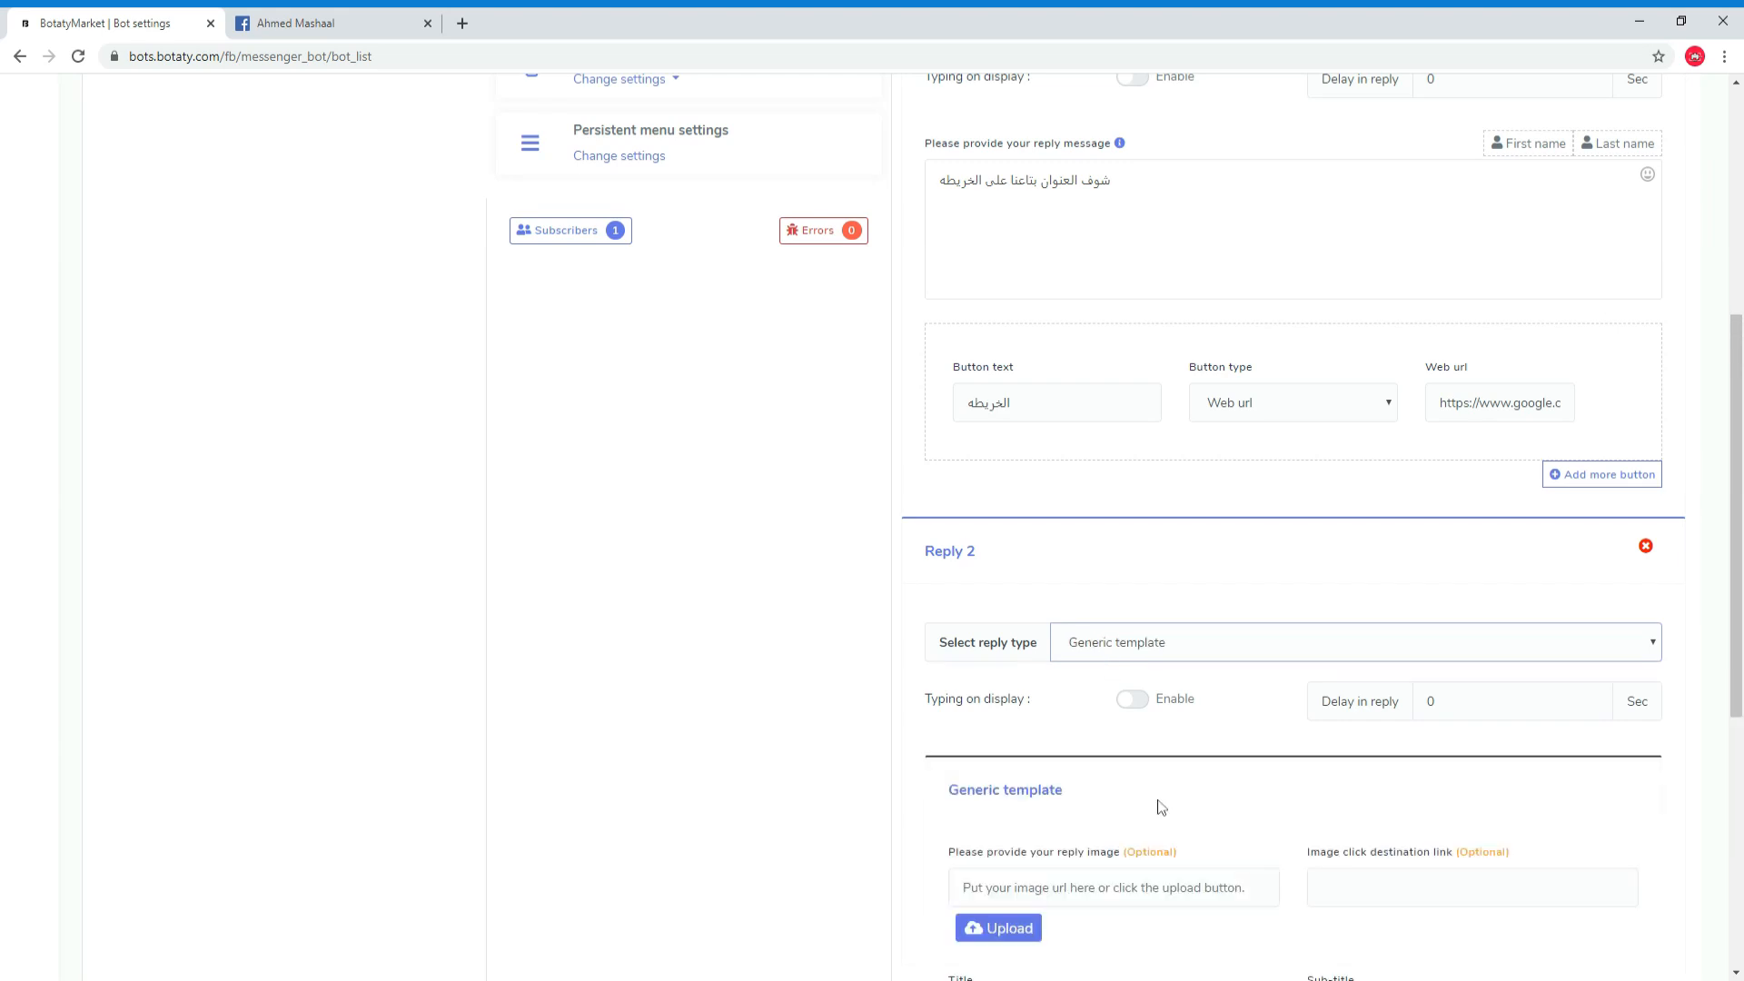
Step: Upload "845 Ways to Win With Conversational Apps.png" as the generic template's reply image
{"action": "scroll", "coordinate": [1153, 772], "scroll_direction": "down", "scroll_amount": 3}
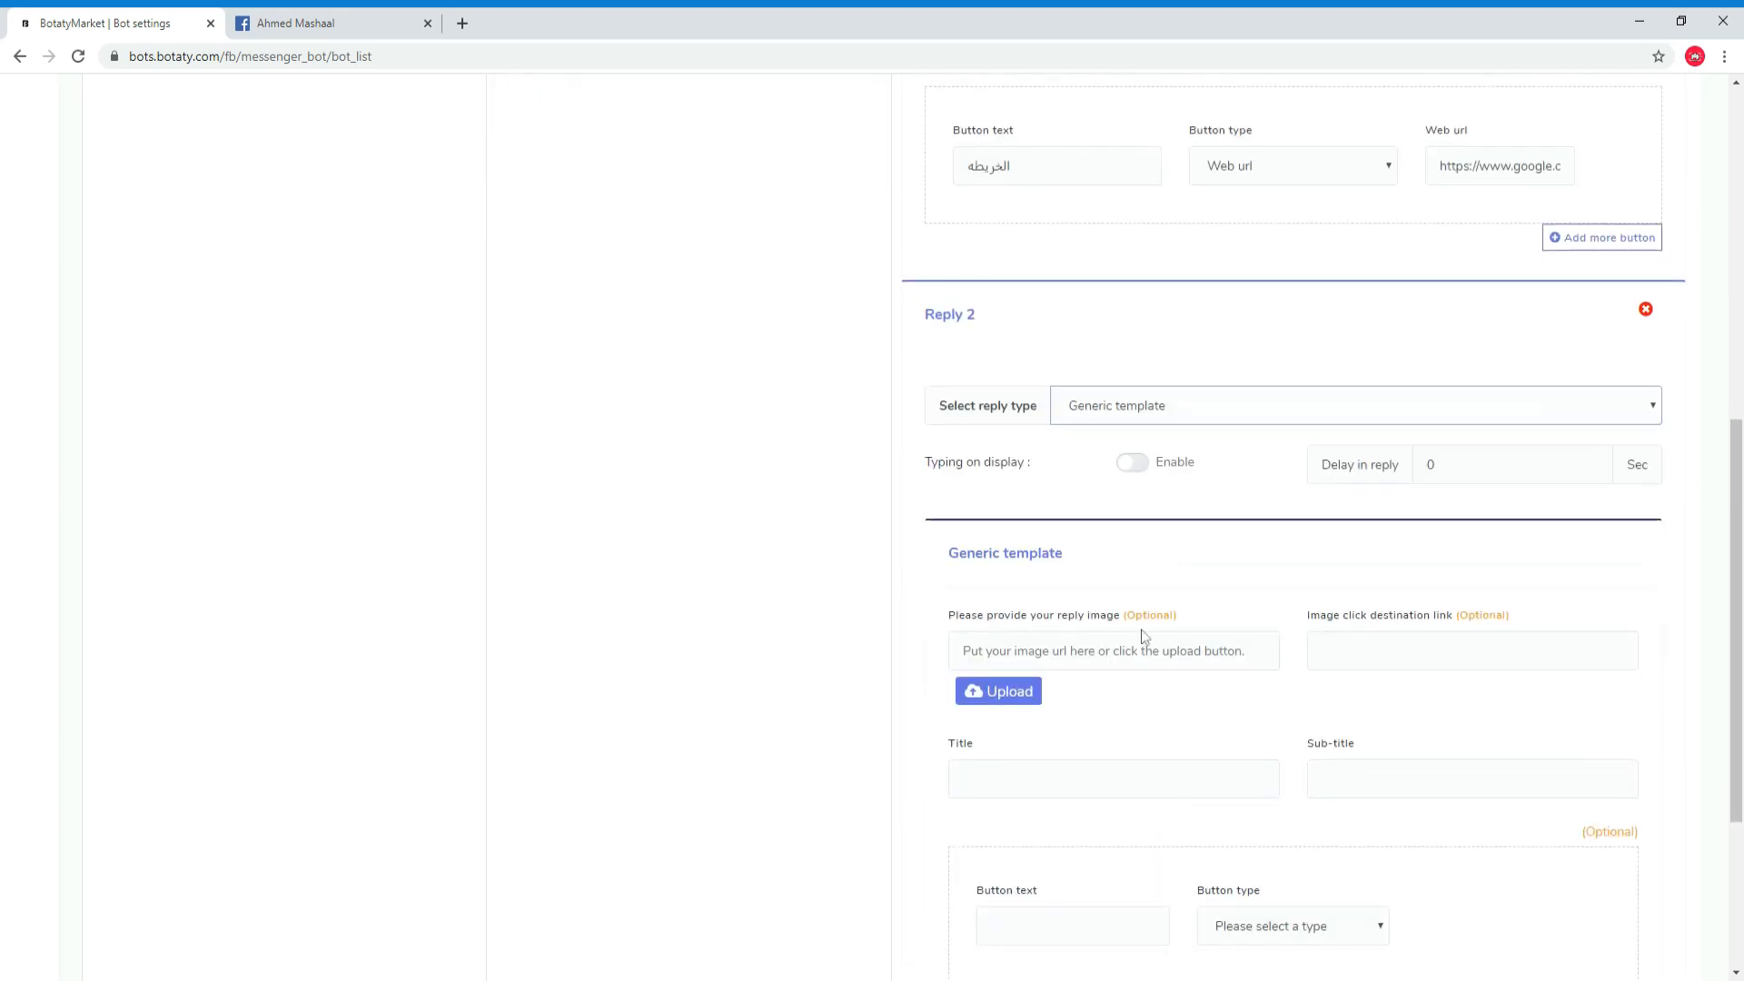
{"action": "left_click", "coordinate": [1027, 700]}
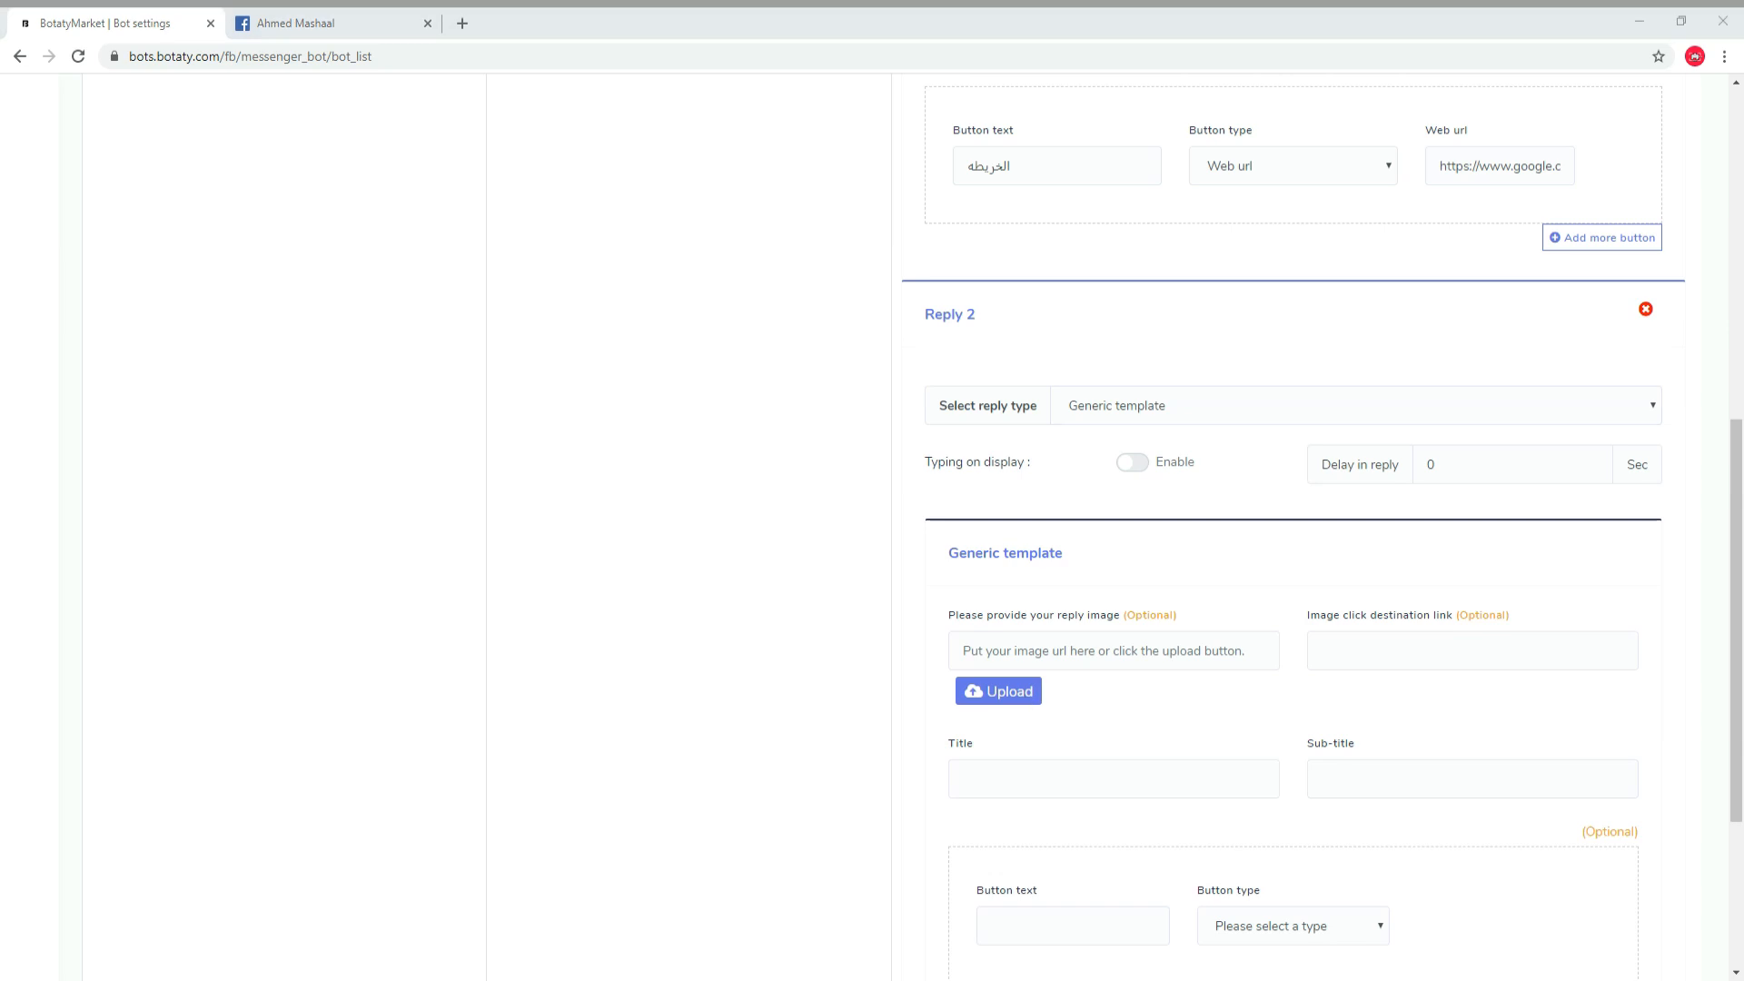
{"action": "double_click", "coordinate": [1067, 536]}
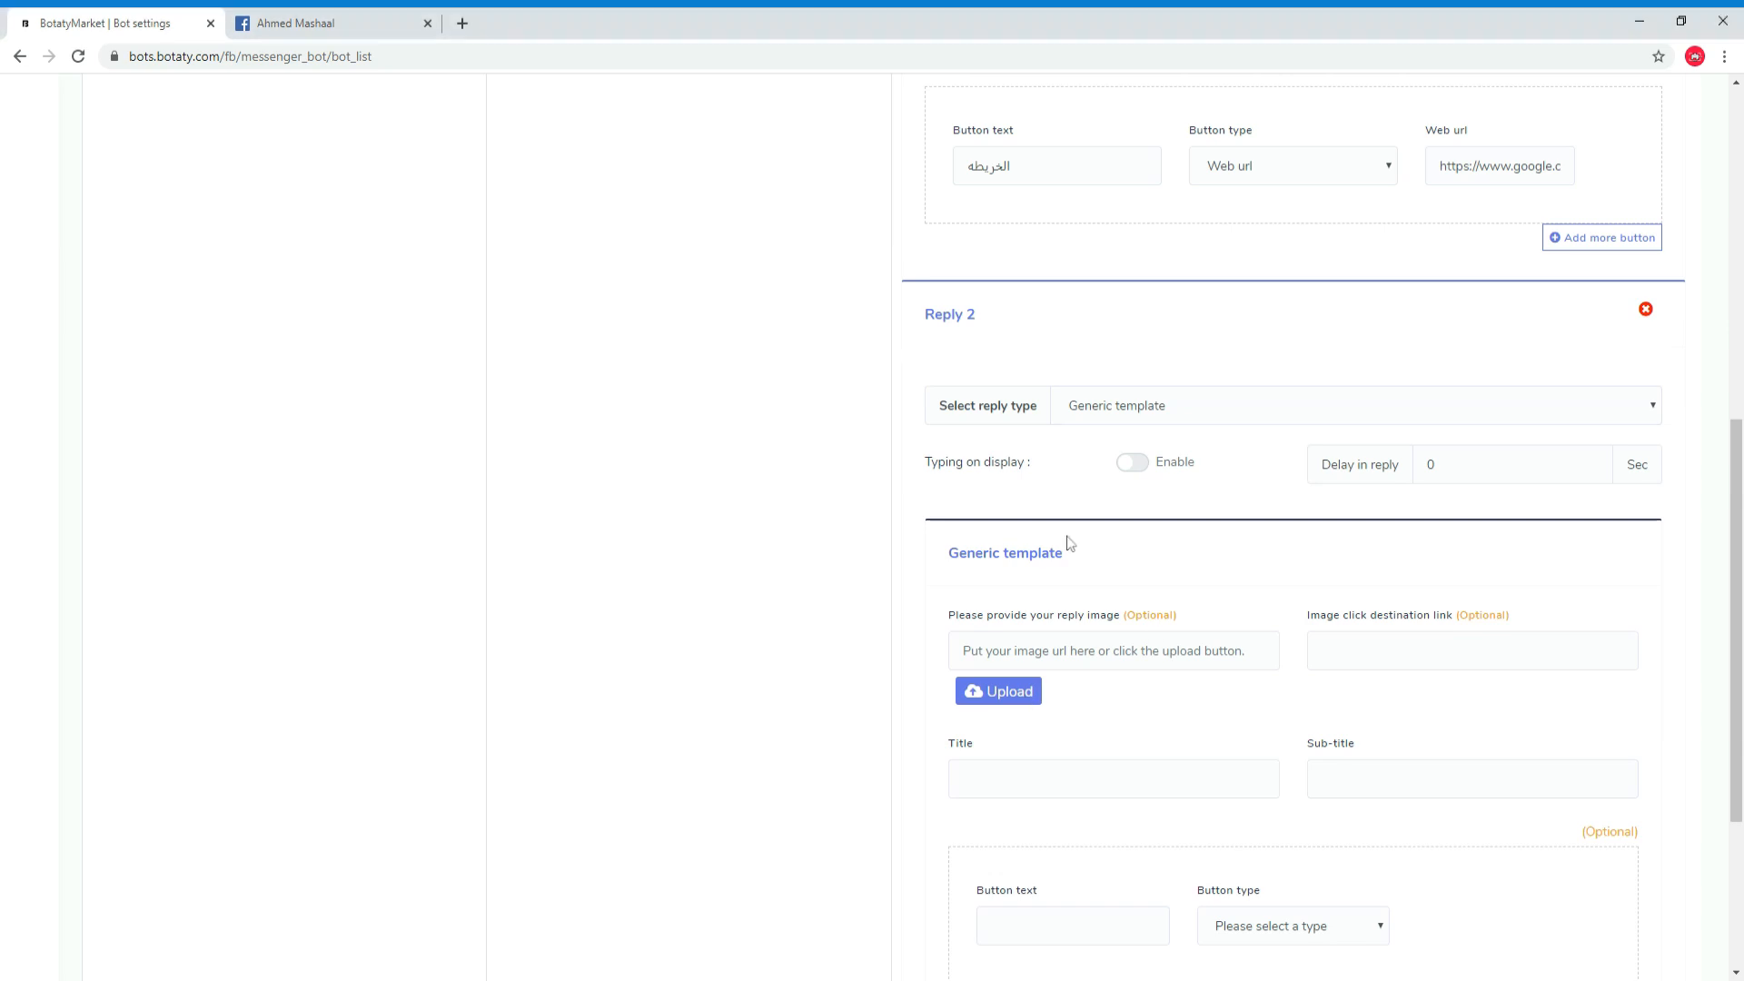
{"action": "scroll", "coordinate": [1274, 730], "scroll_direction": "down", "scroll_amount": 1}
{"action": "scroll", "coordinate": [1273, 734], "scroll_direction": "down", "scroll_amount": 2}
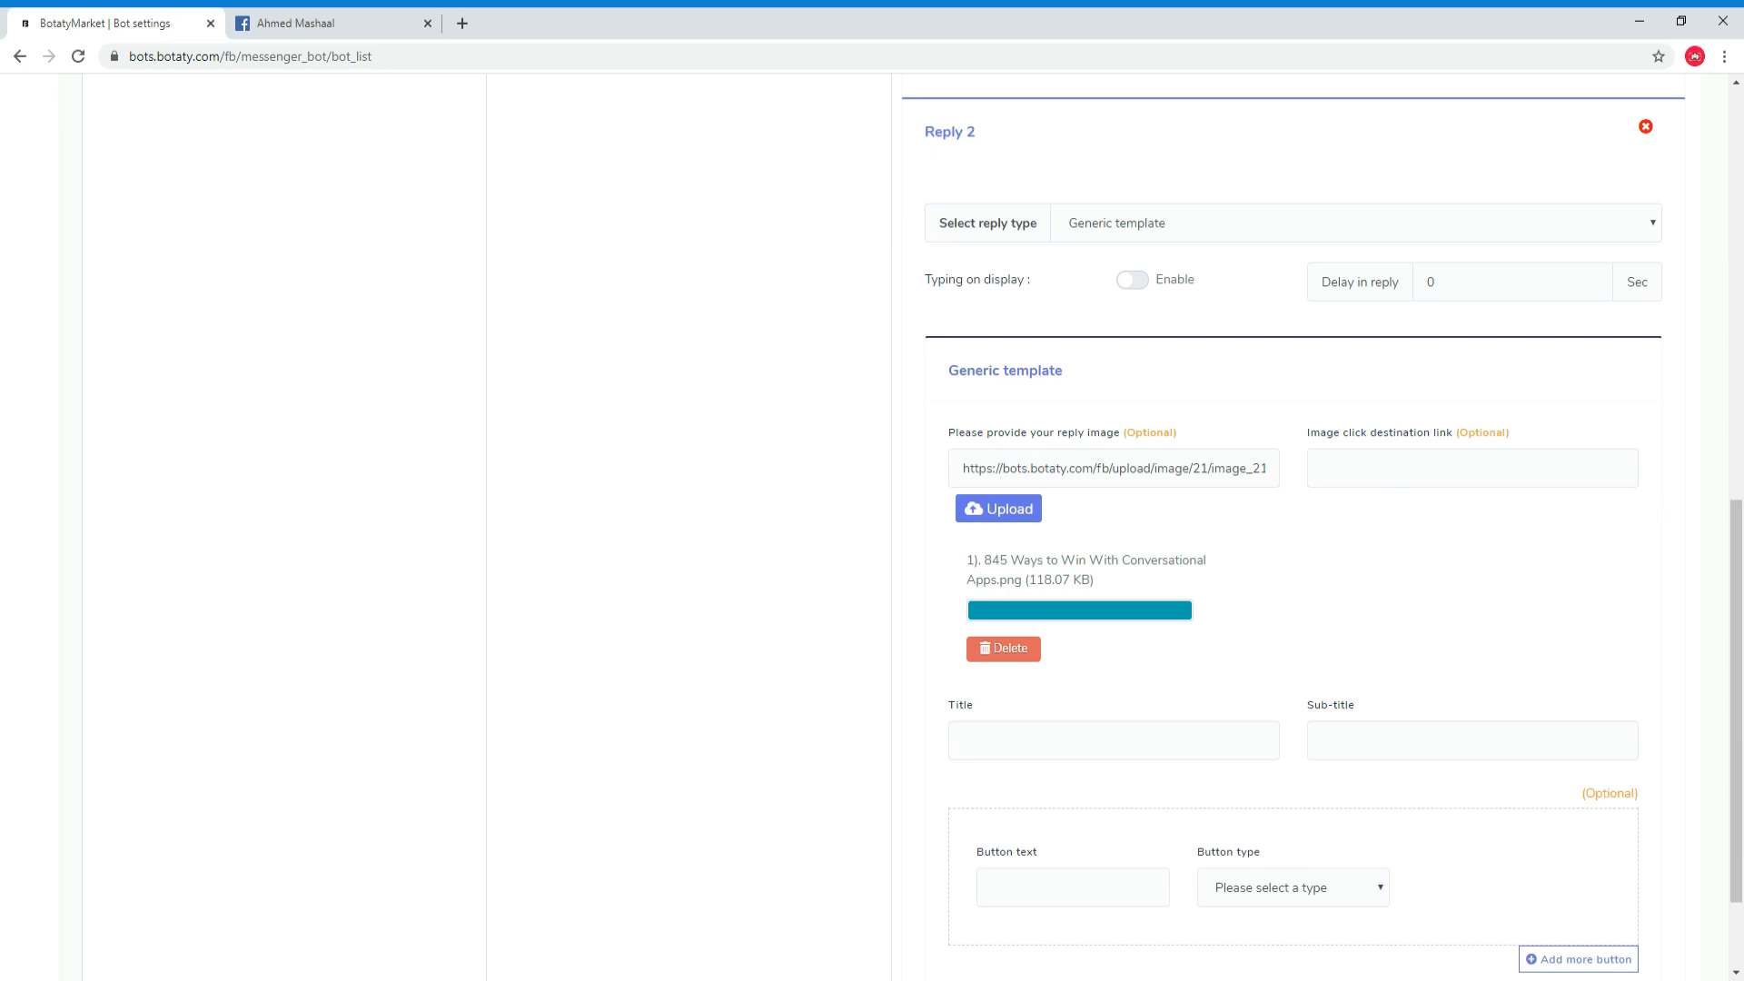
{"action": "left_click", "coordinate": [1399, 469]}
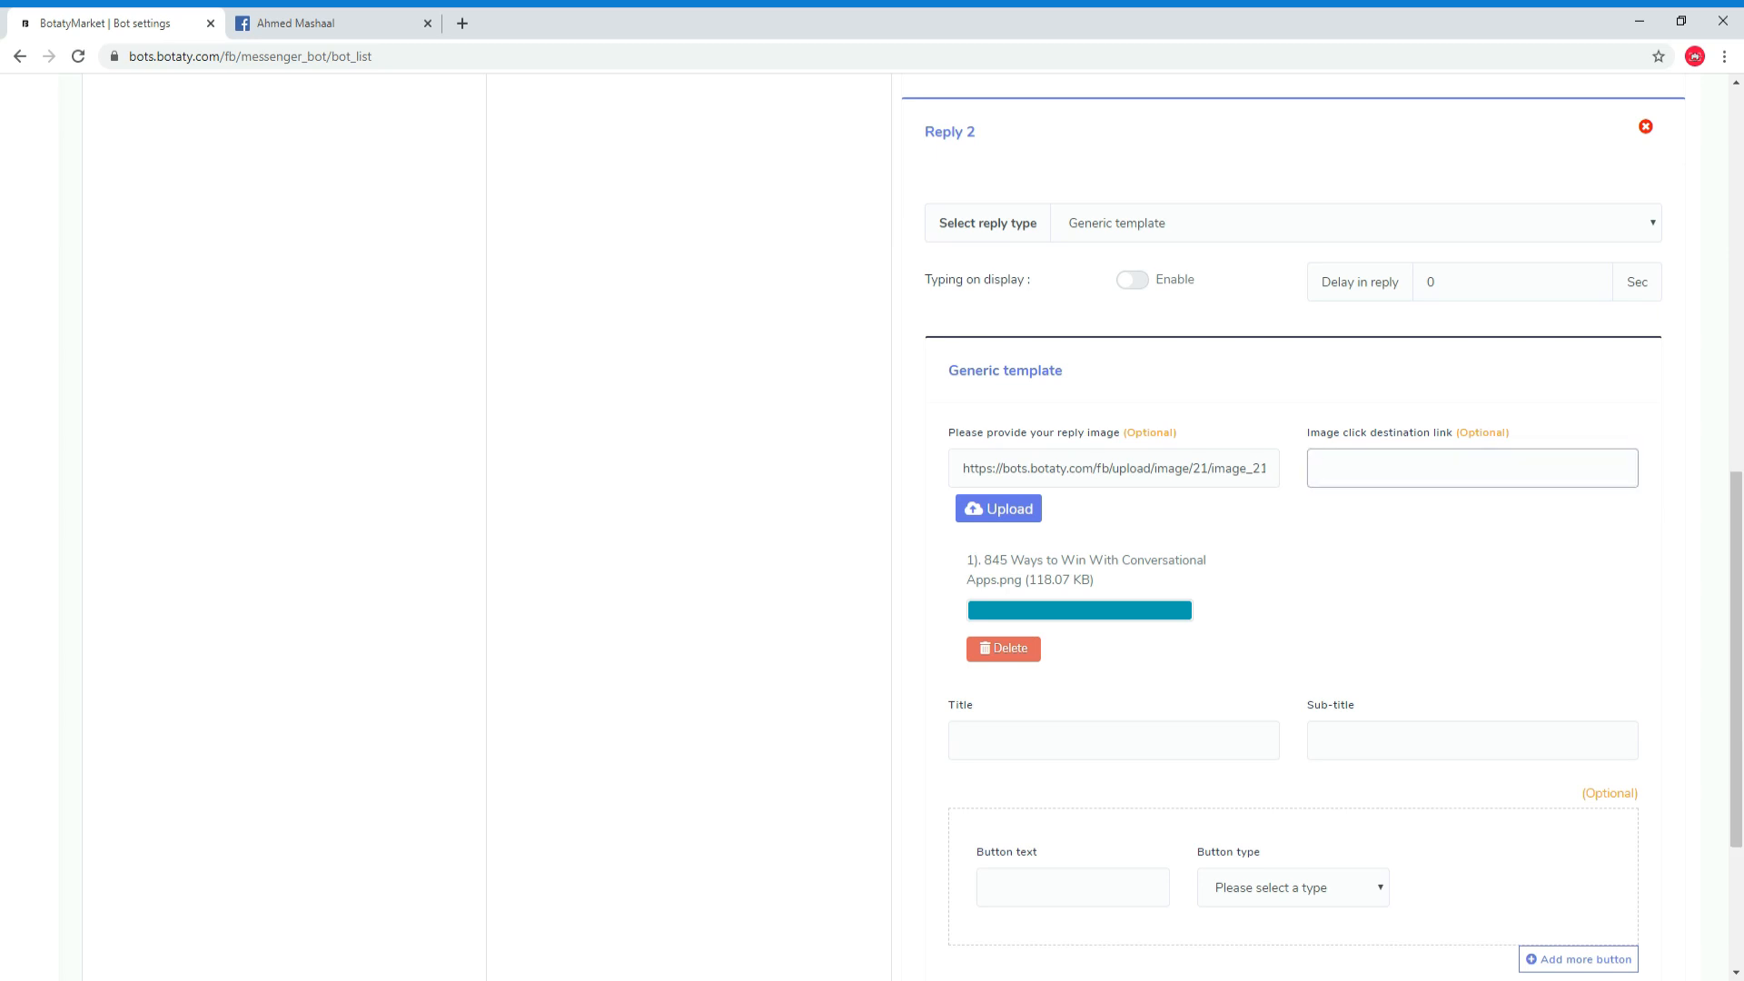
{"action": "type", "text": "https://www.google.com"}
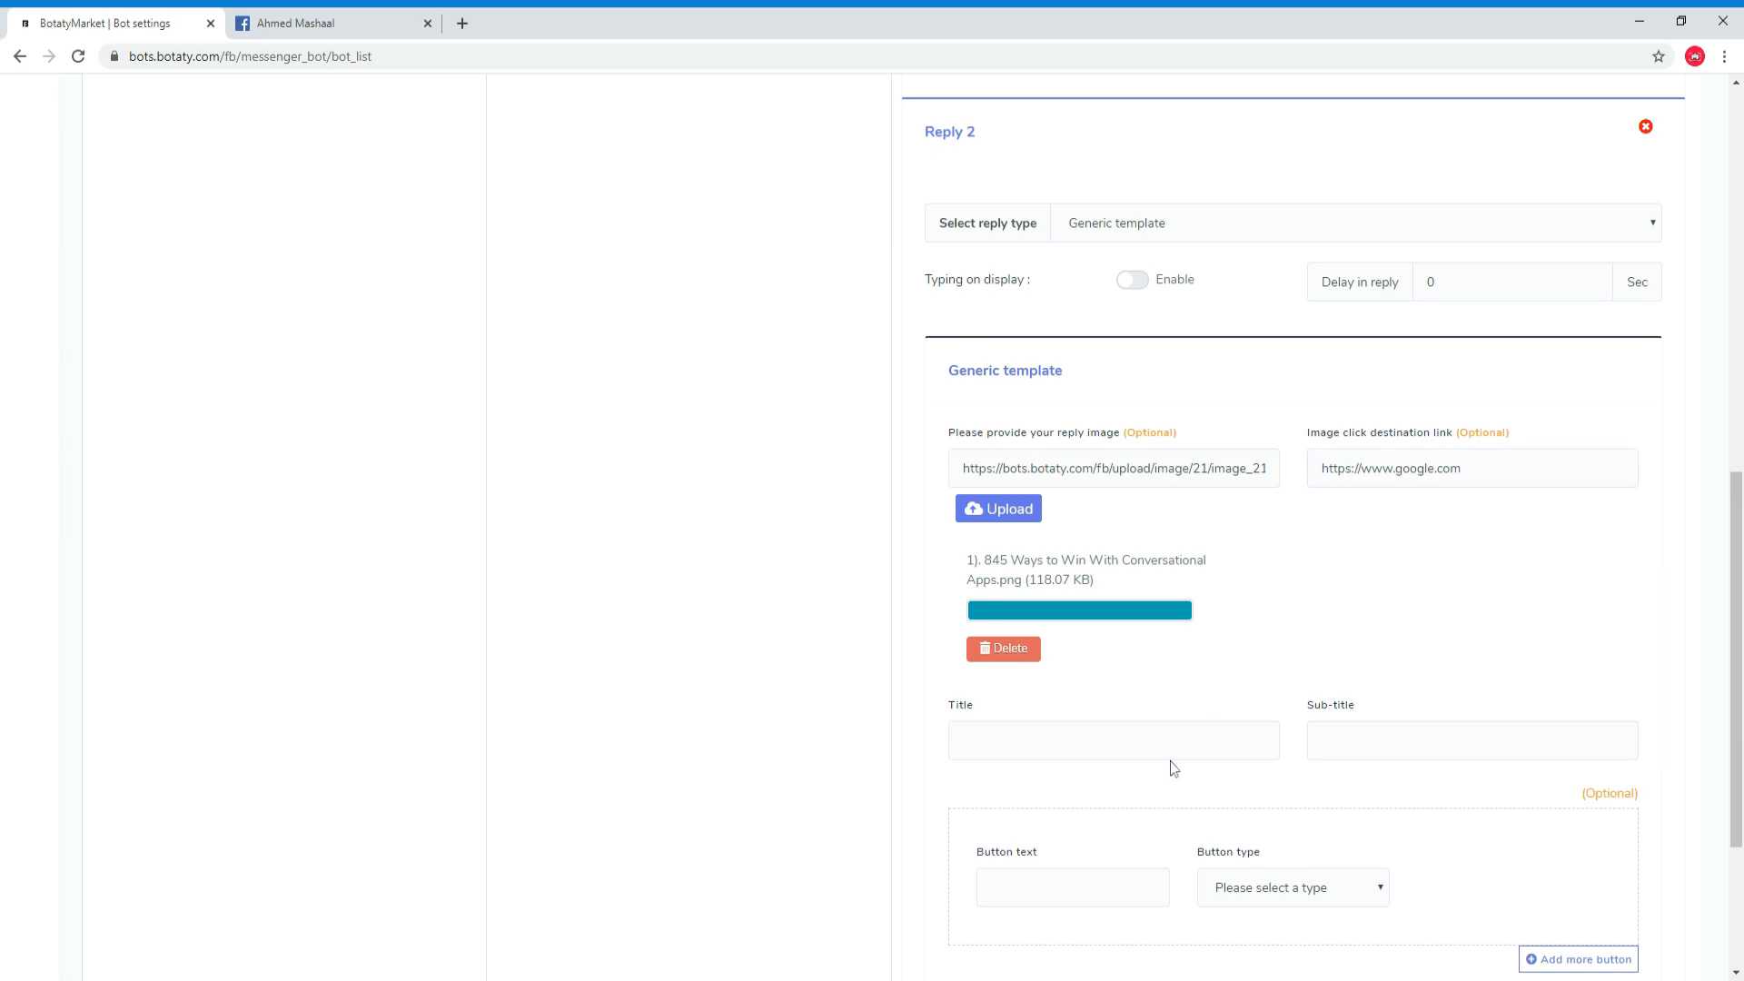
Step: Set both the title and the sub-title of the generic template to "الخريطه"
{"action": "key", "text": "Tab"}
{"action": "scroll", "coordinate": [1293, 545], "scroll_direction": "down", "scroll_amount": 1}
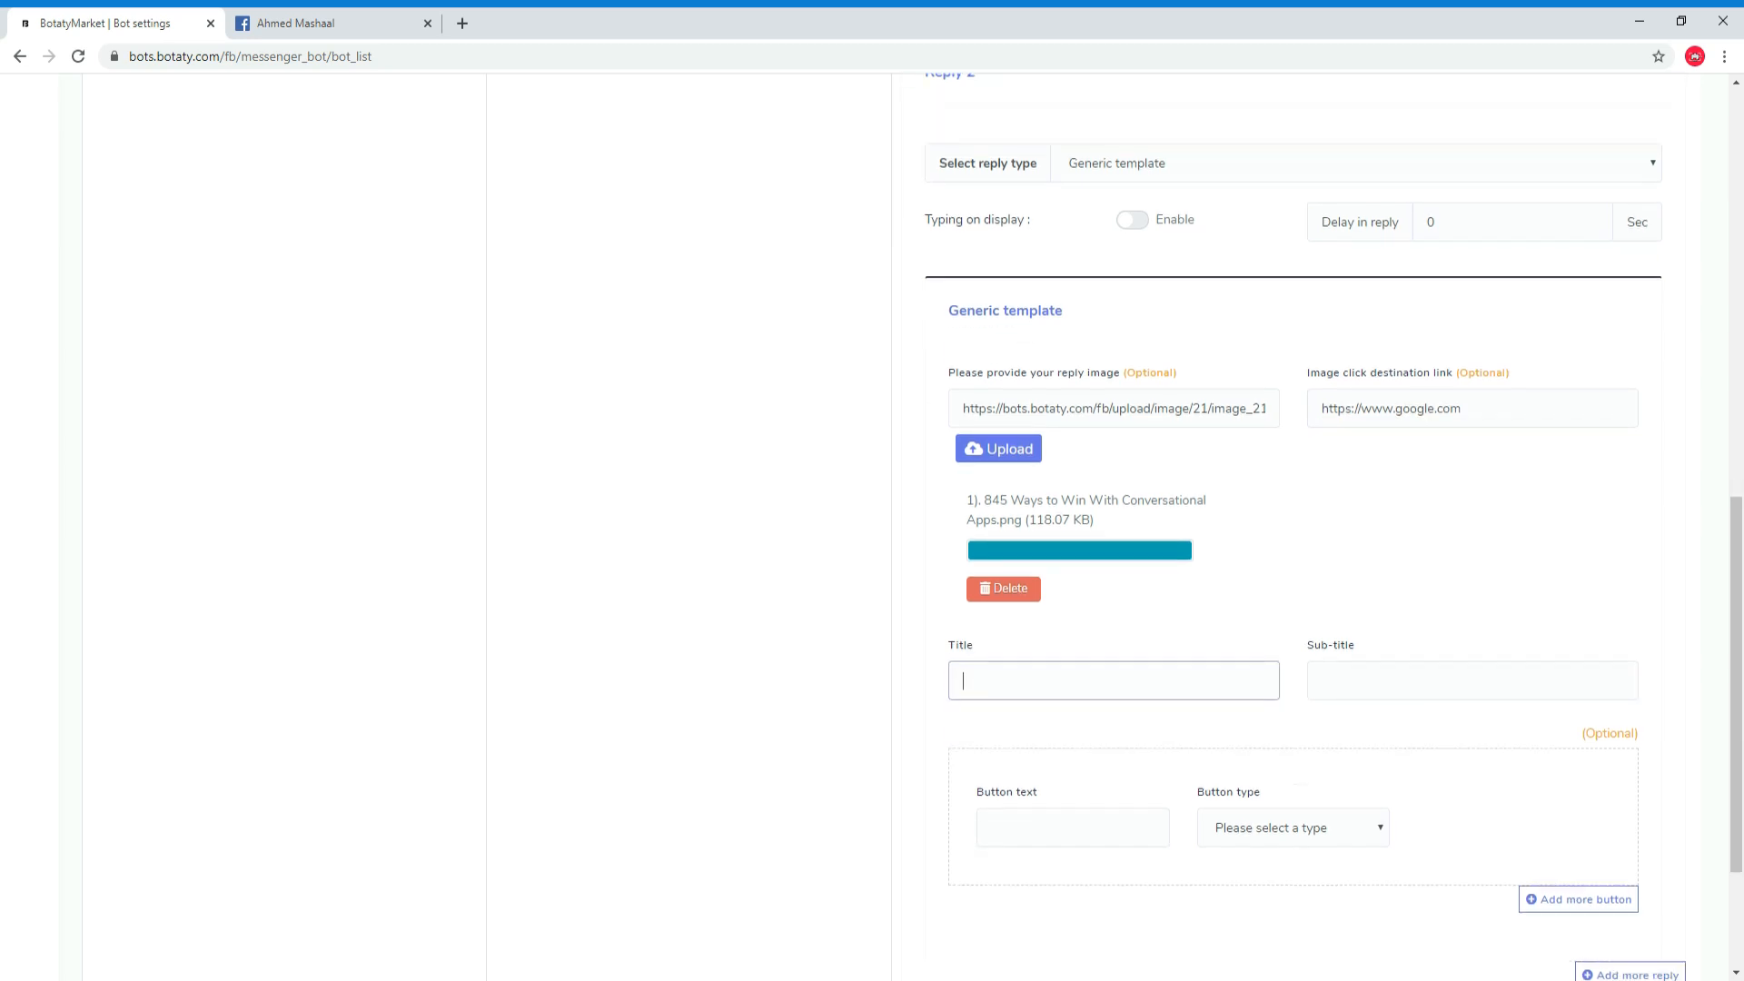
{"action": "type", "text": "الخريط"}
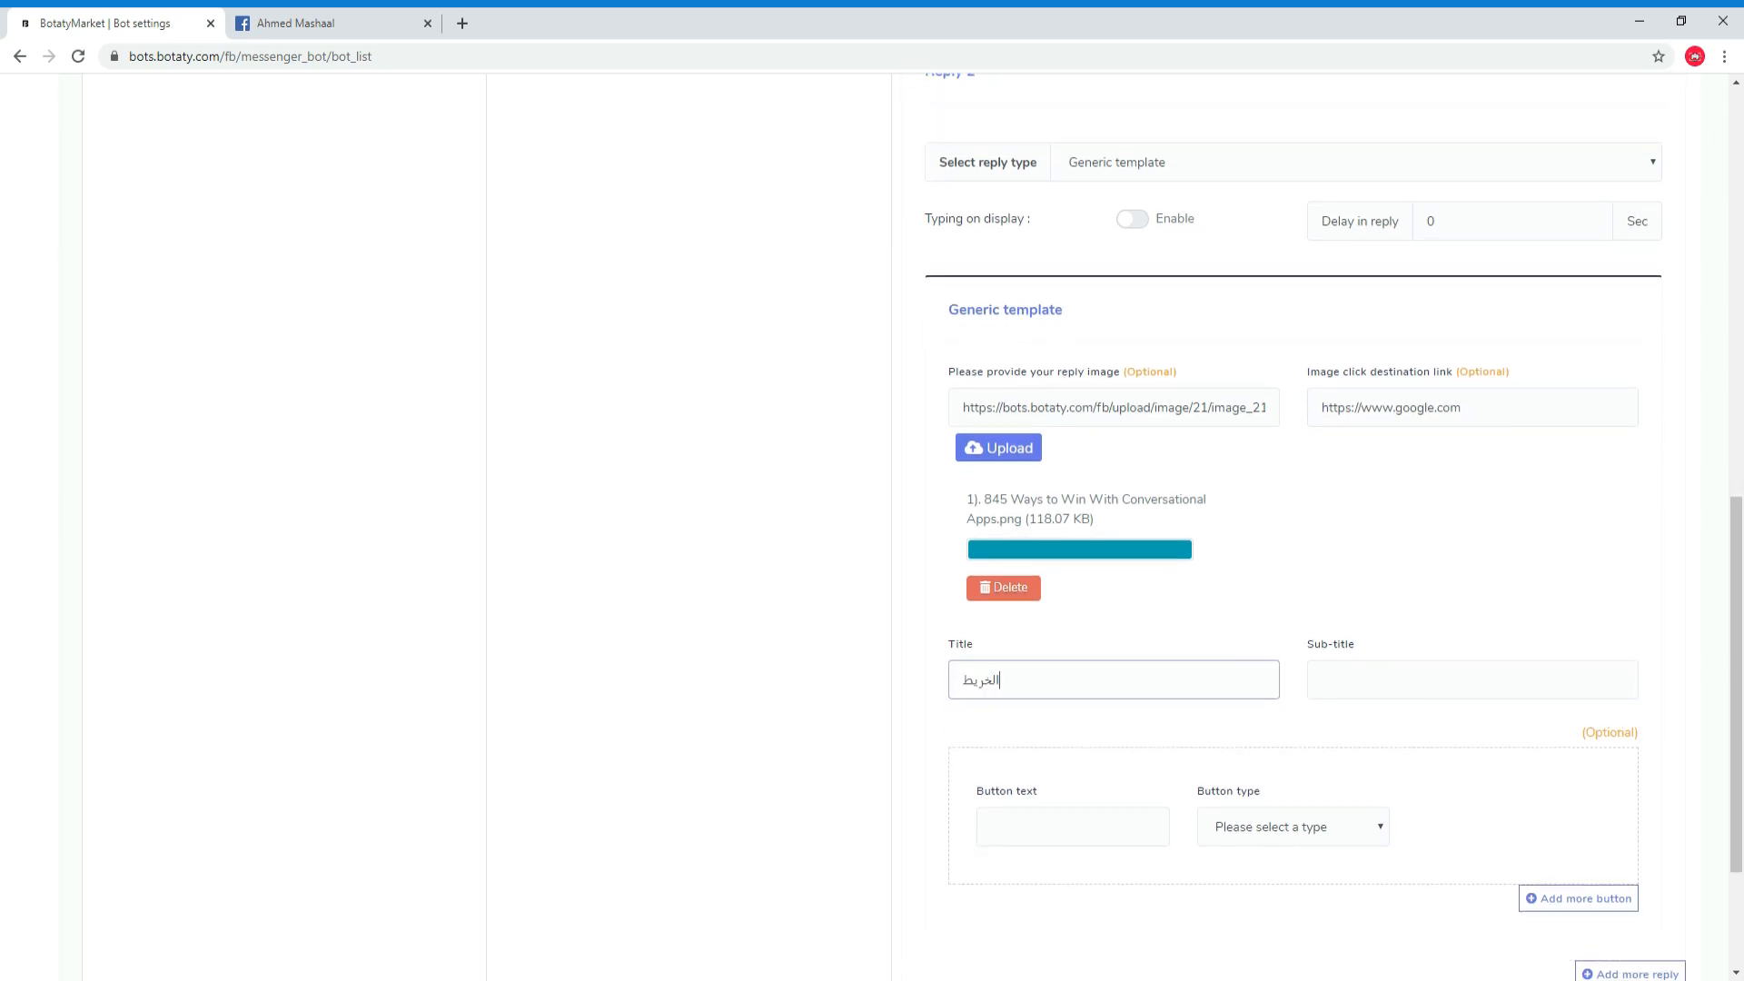
{"action": "type", "text": "ه"}
{"action": "left_click", "coordinate": [1322, 679]}
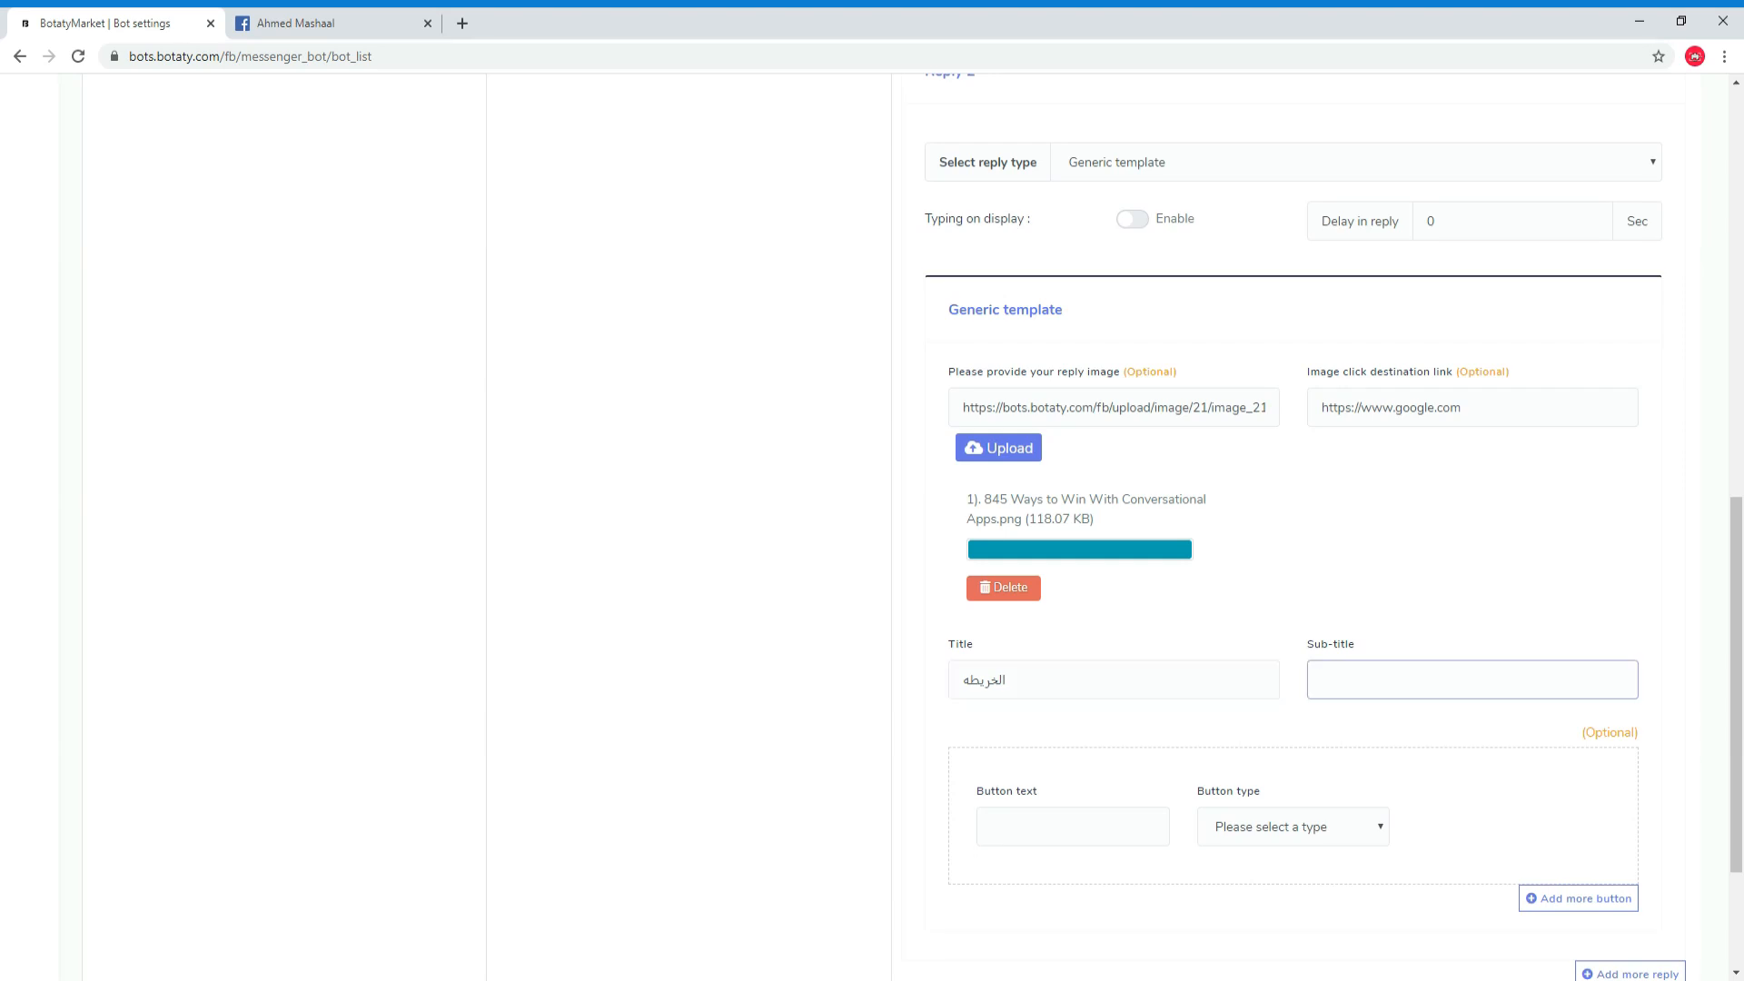
{"action": "type", "text": "الخريطه"}
{"action": "left_click", "coordinate": [991, 827]}
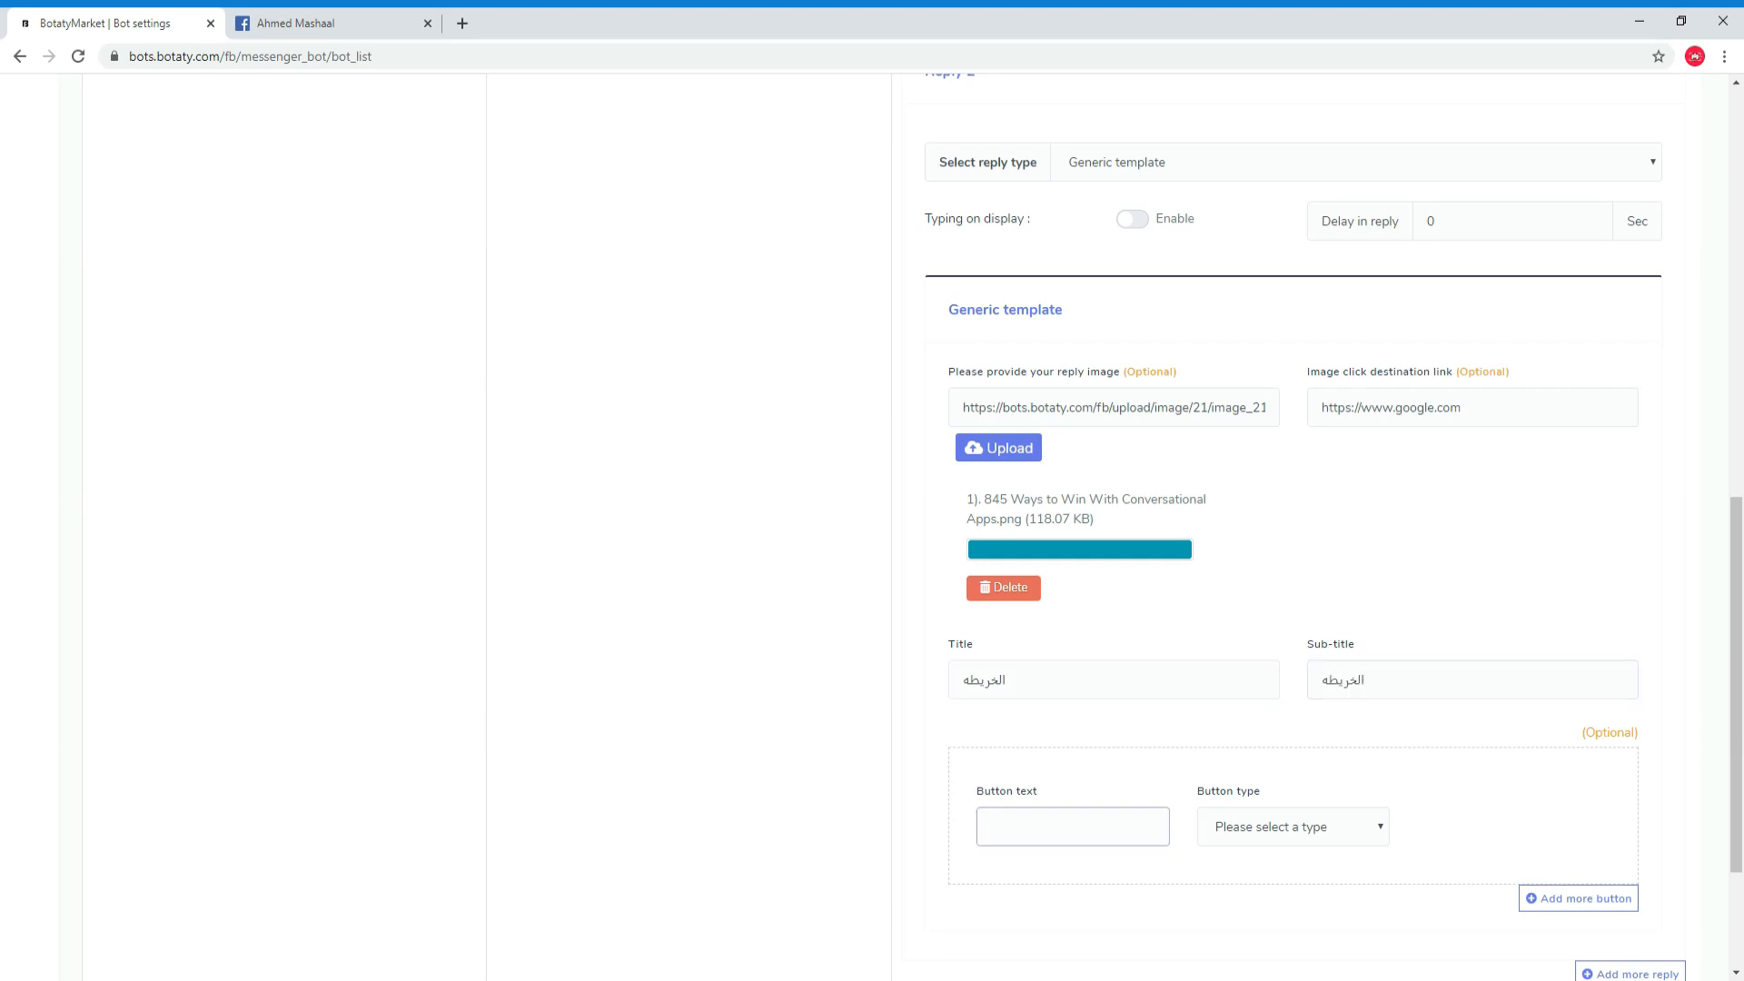
{"action": "type", "text": "الخريطه"}
{"action": "left_click", "coordinate": [1307, 828]}
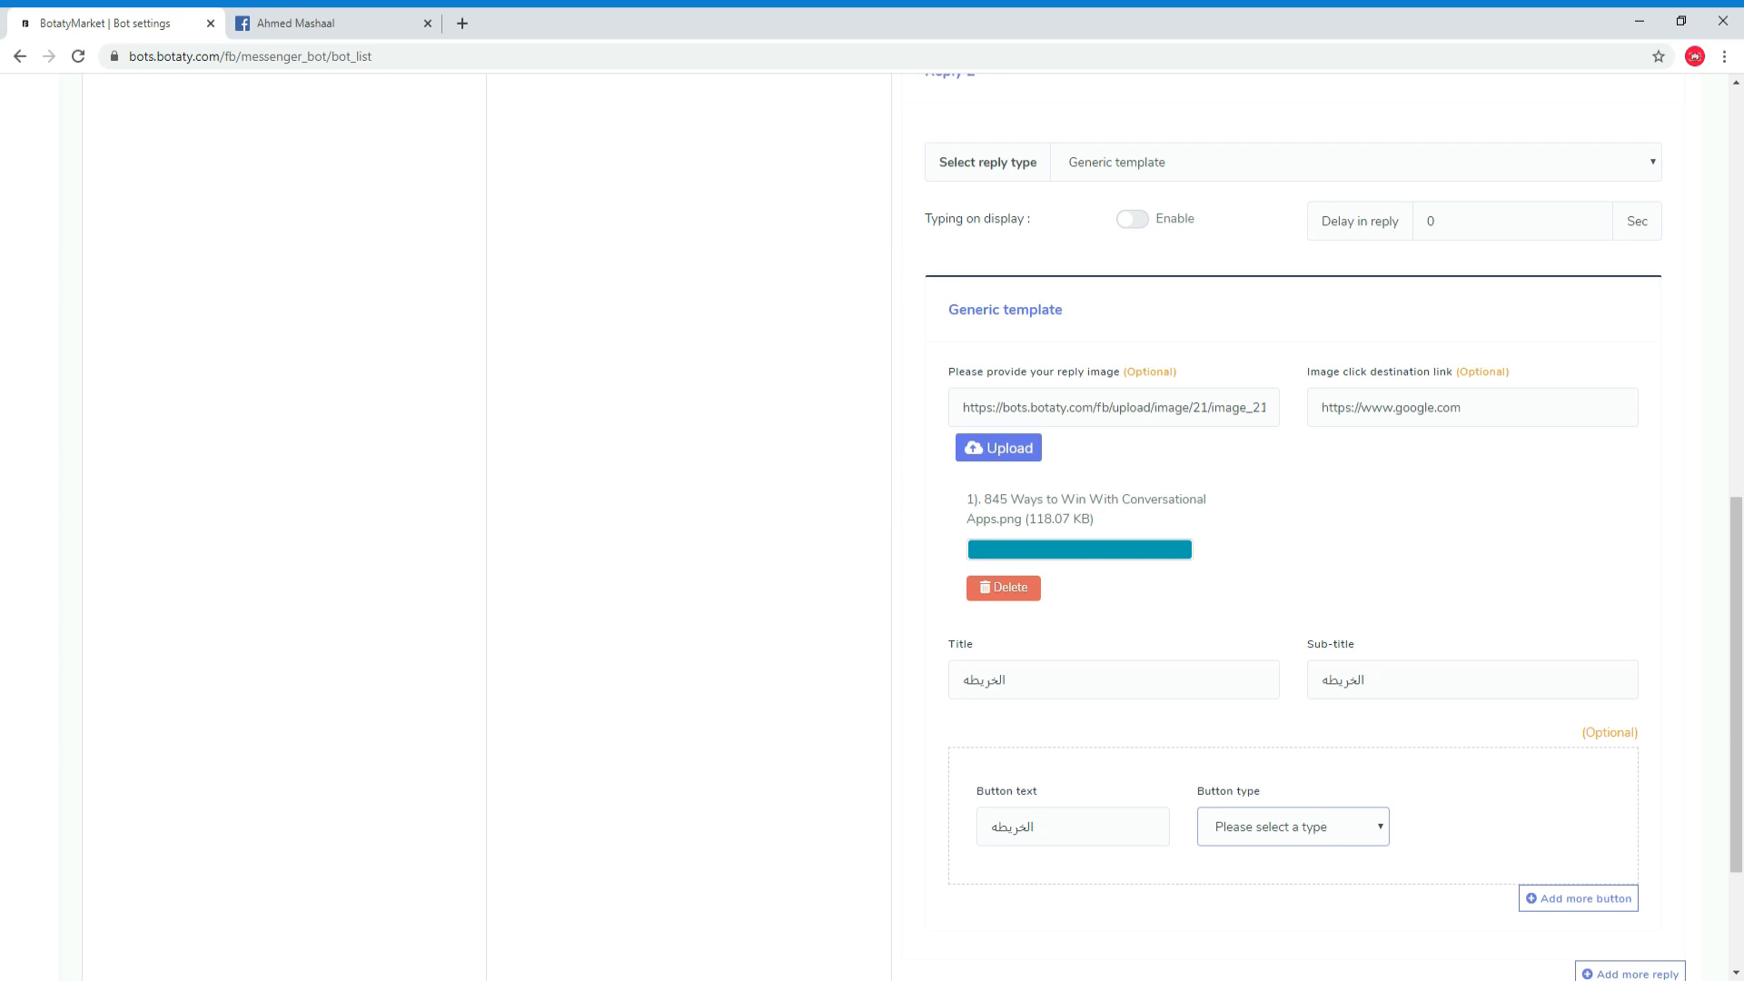
{"action": "left_click", "coordinate": [1293, 726]}
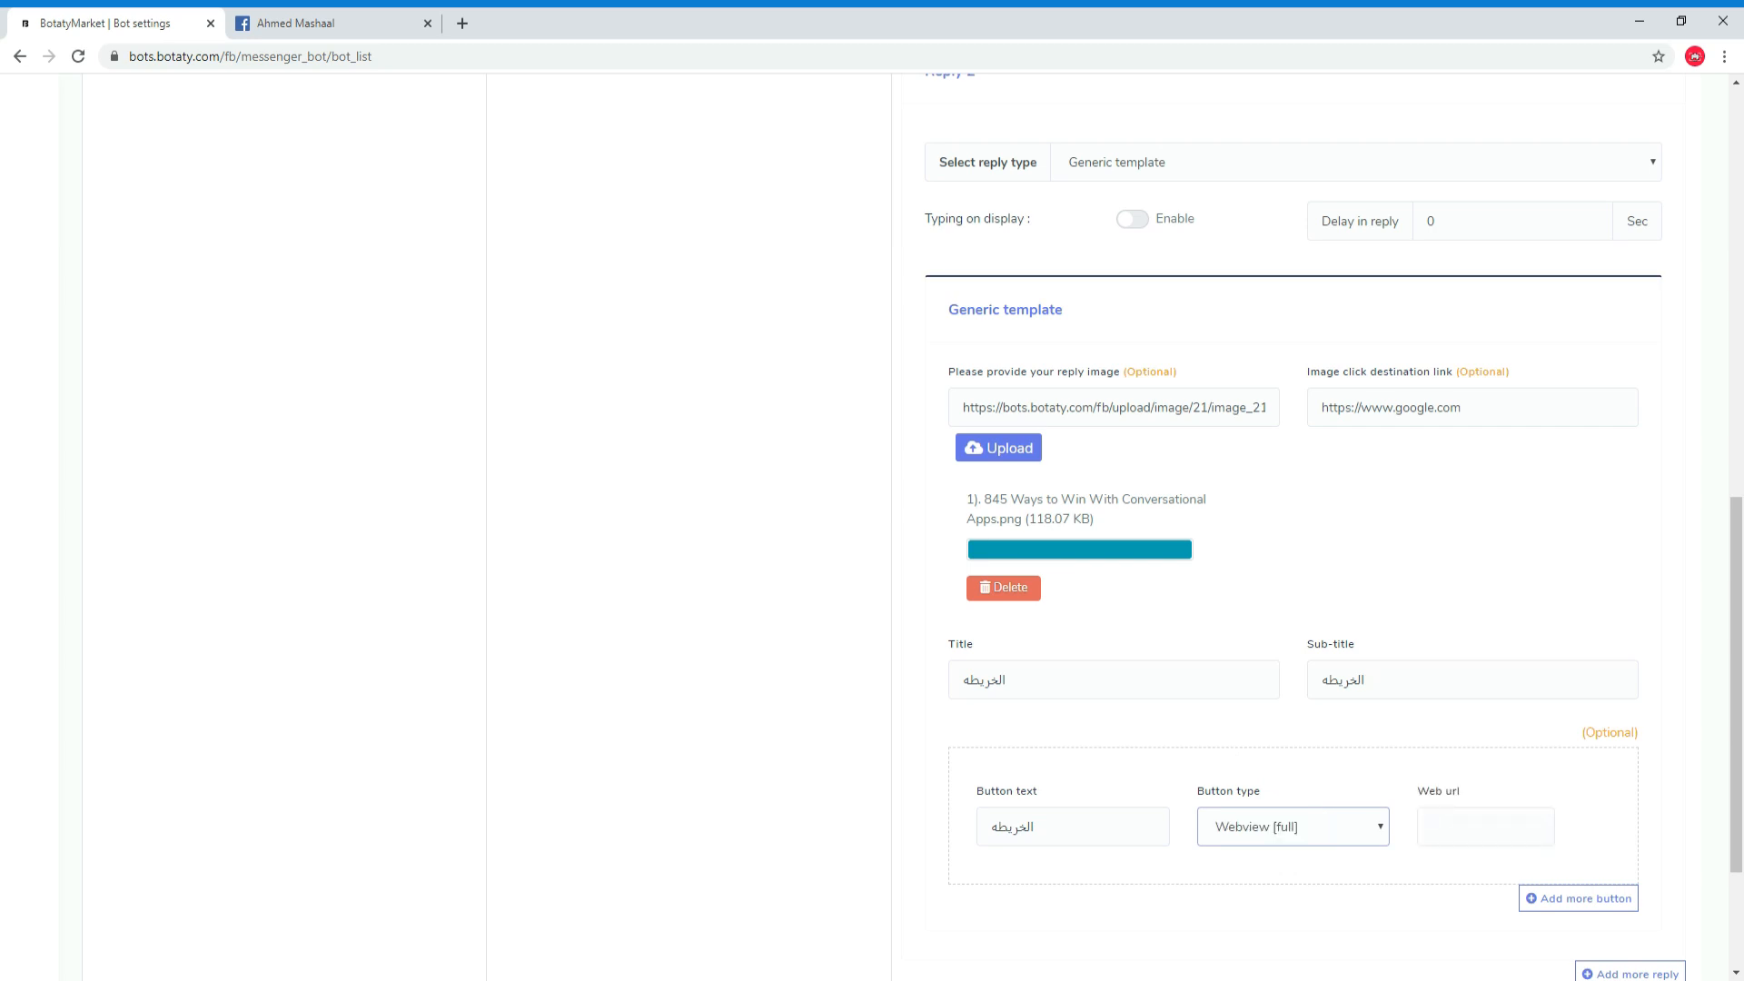
{"action": "left_click", "coordinate": [1473, 827]}
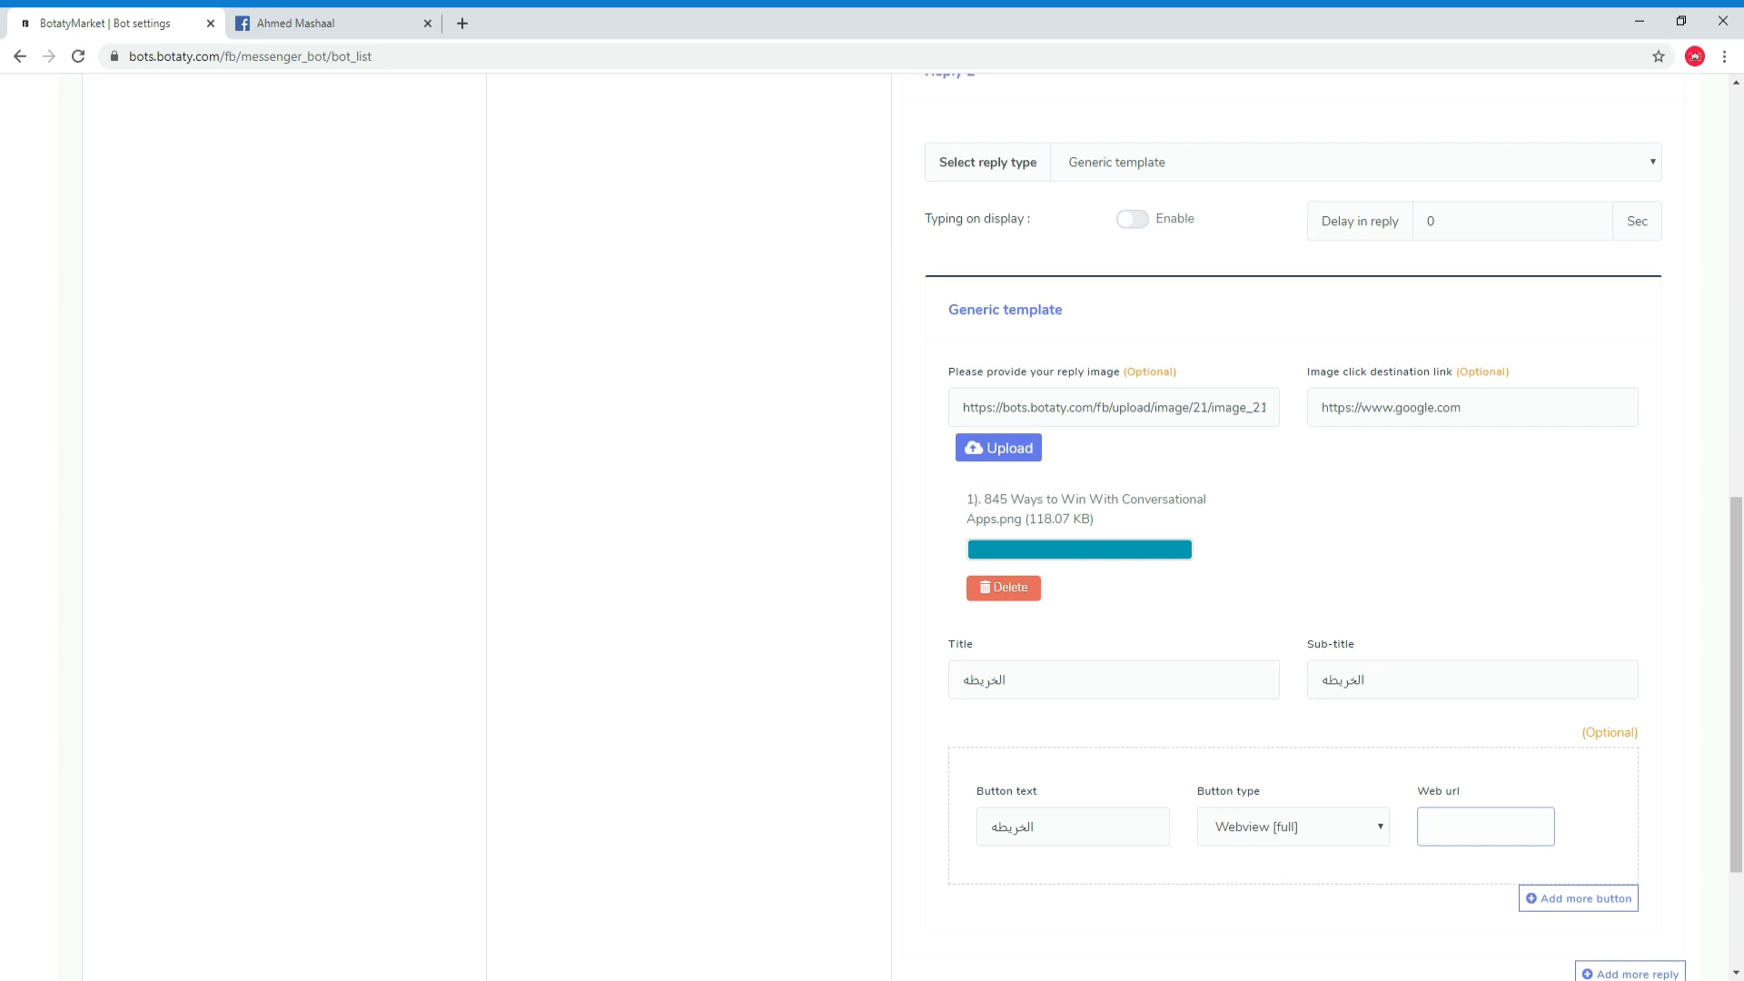
{"action": "type", "text": "https://botaty.com"}
{"action": "scroll", "coordinate": [1460, 840], "scroll_direction": "down", "scroll_amount": 2}
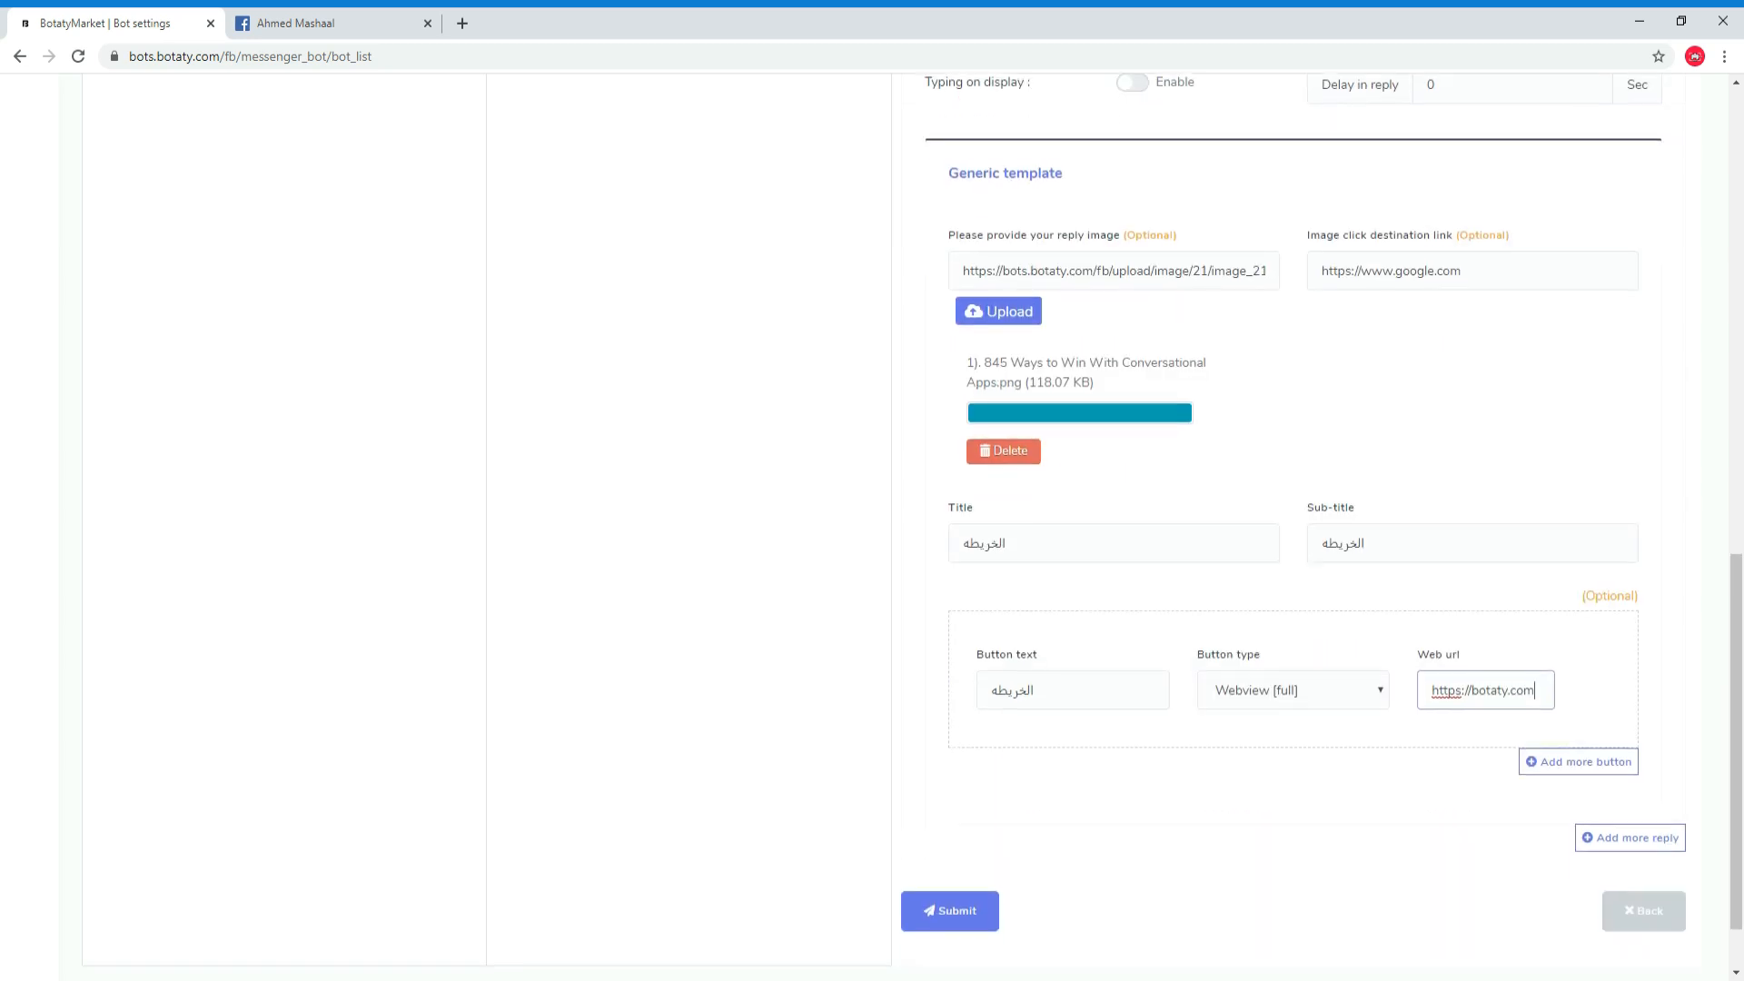
Step: Review both replies, submit the bot reply, and dismiss the confirmation dialog
{"action": "scroll", "coordinate": [1153, 666], "scroll_direction": "up", "scroll_amount": 2}
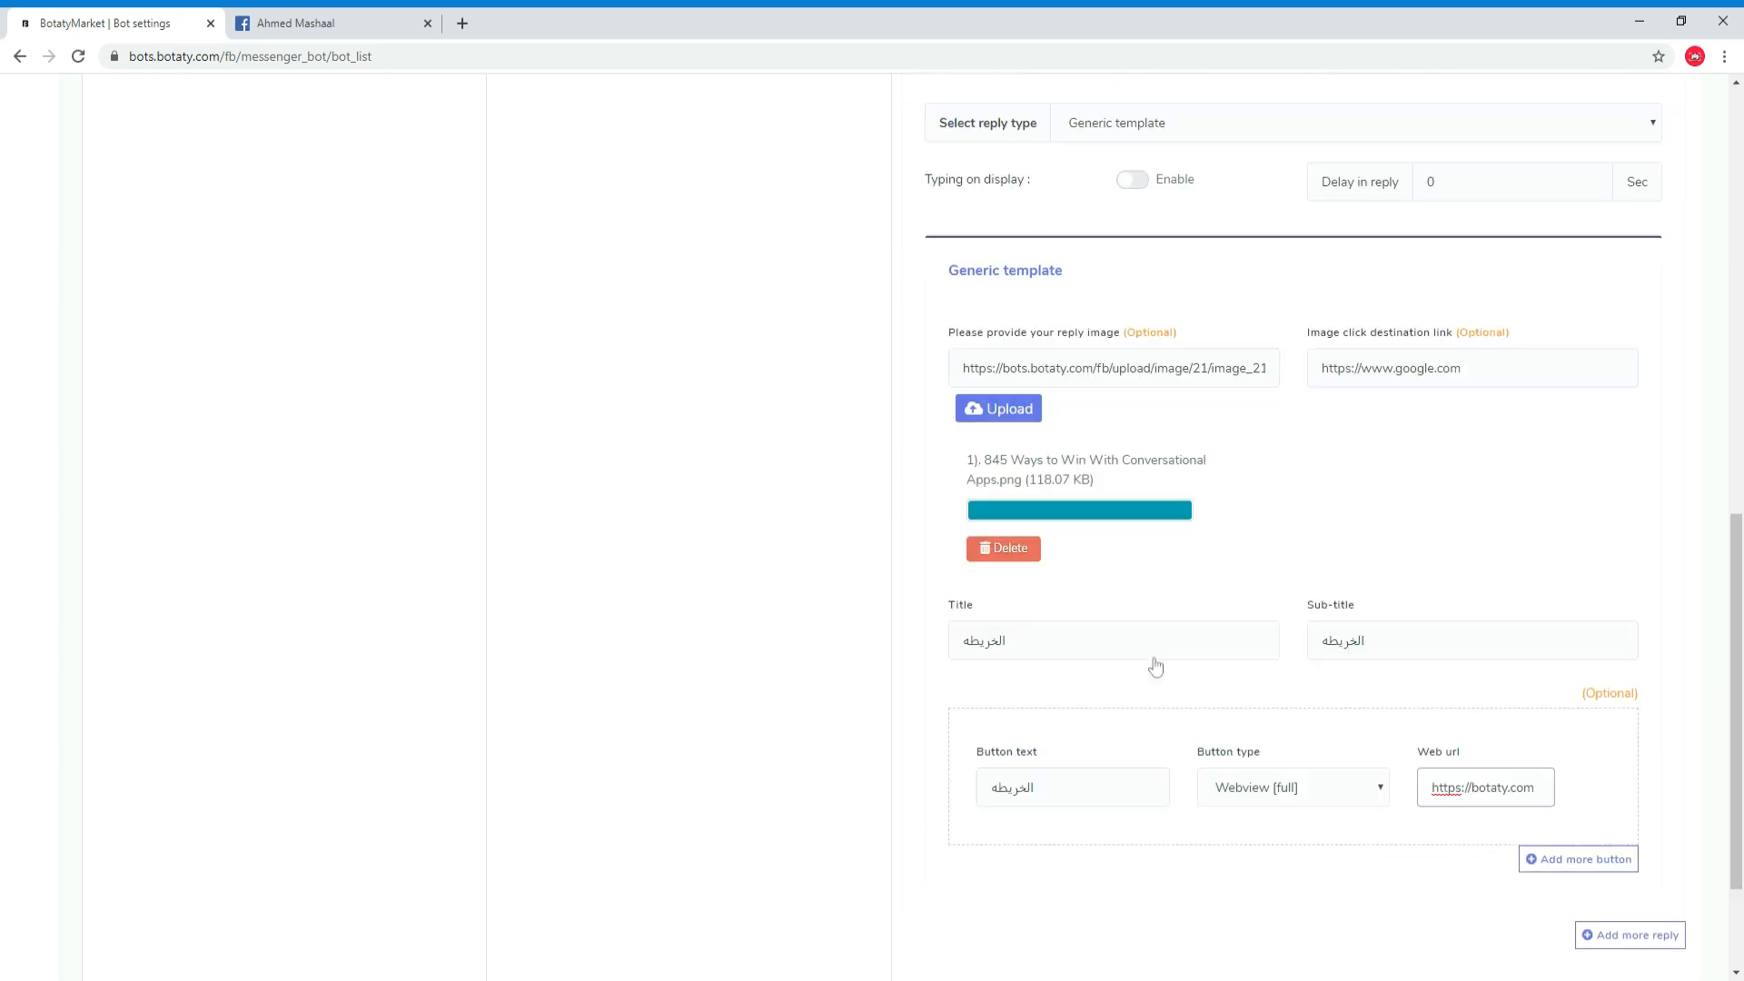
{"action": "scroll", "coordinate": [1155, 667], "scroll_direction": "up", "scroll_amount": 4}
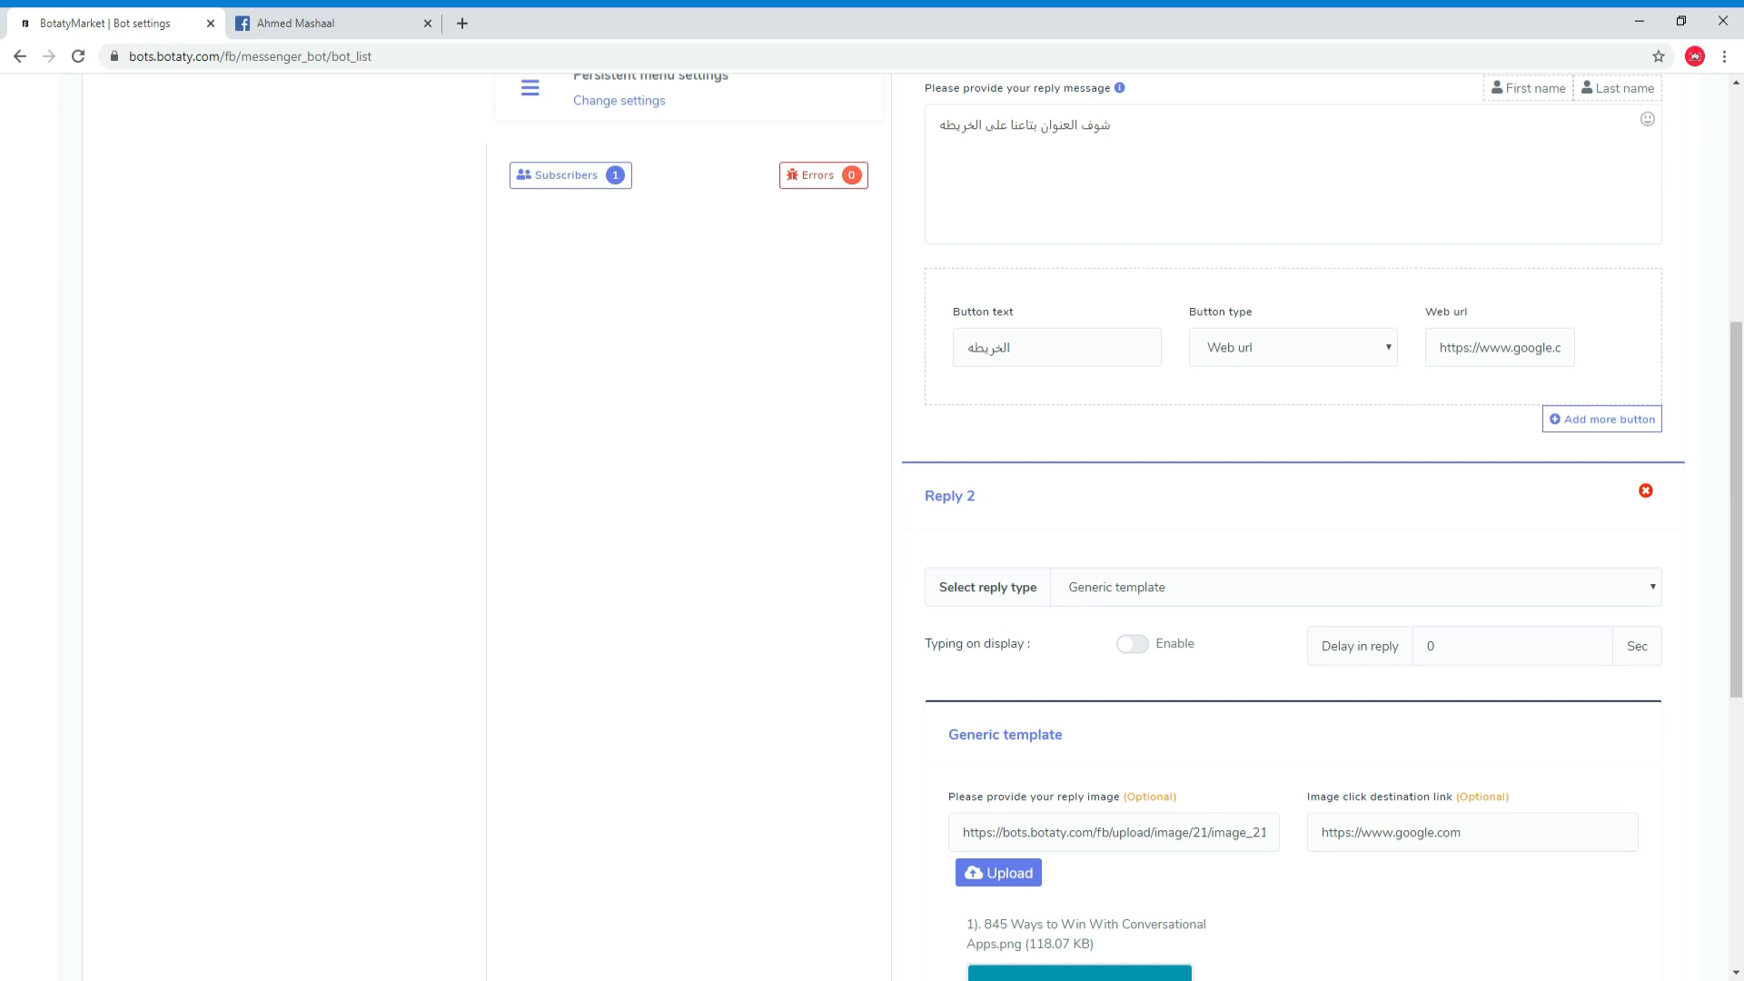
{"action": "scroll", "coordinate": [1289, 527], "scroll_direction": "down", "scroll_amount": 5}
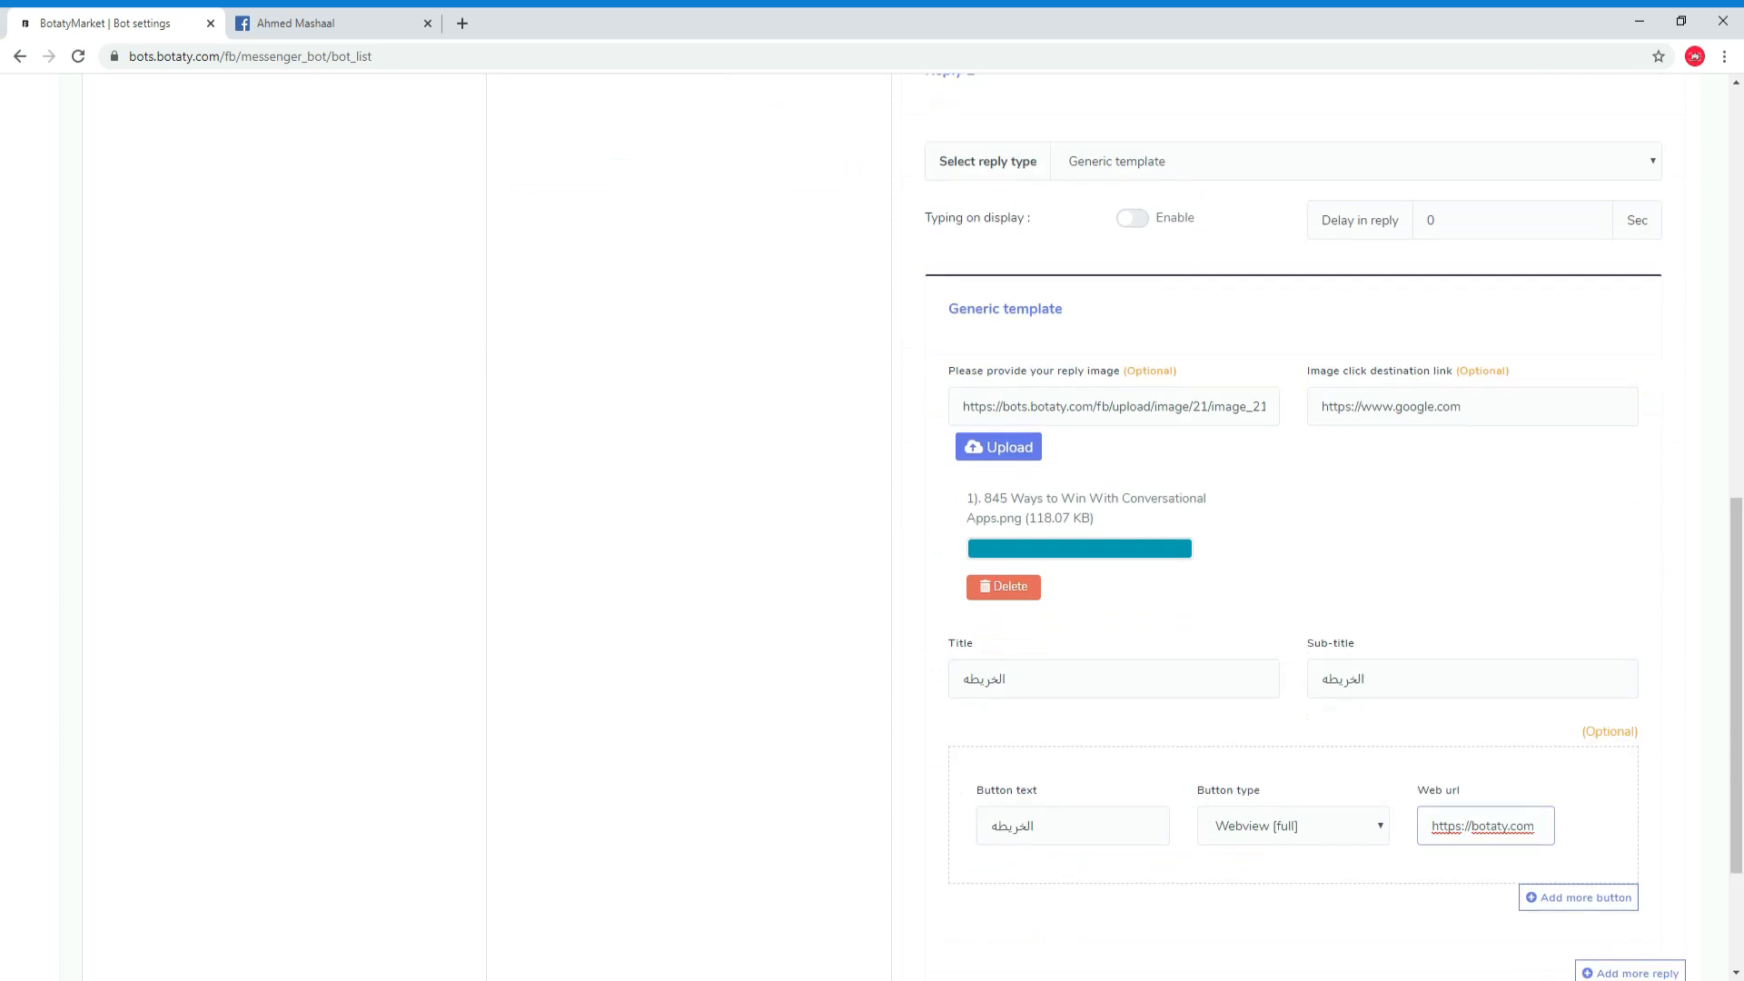
{"action": "scroll", "coordinate": [1166, 548], "scroll_direction": "down", "scroll_amount": 3}
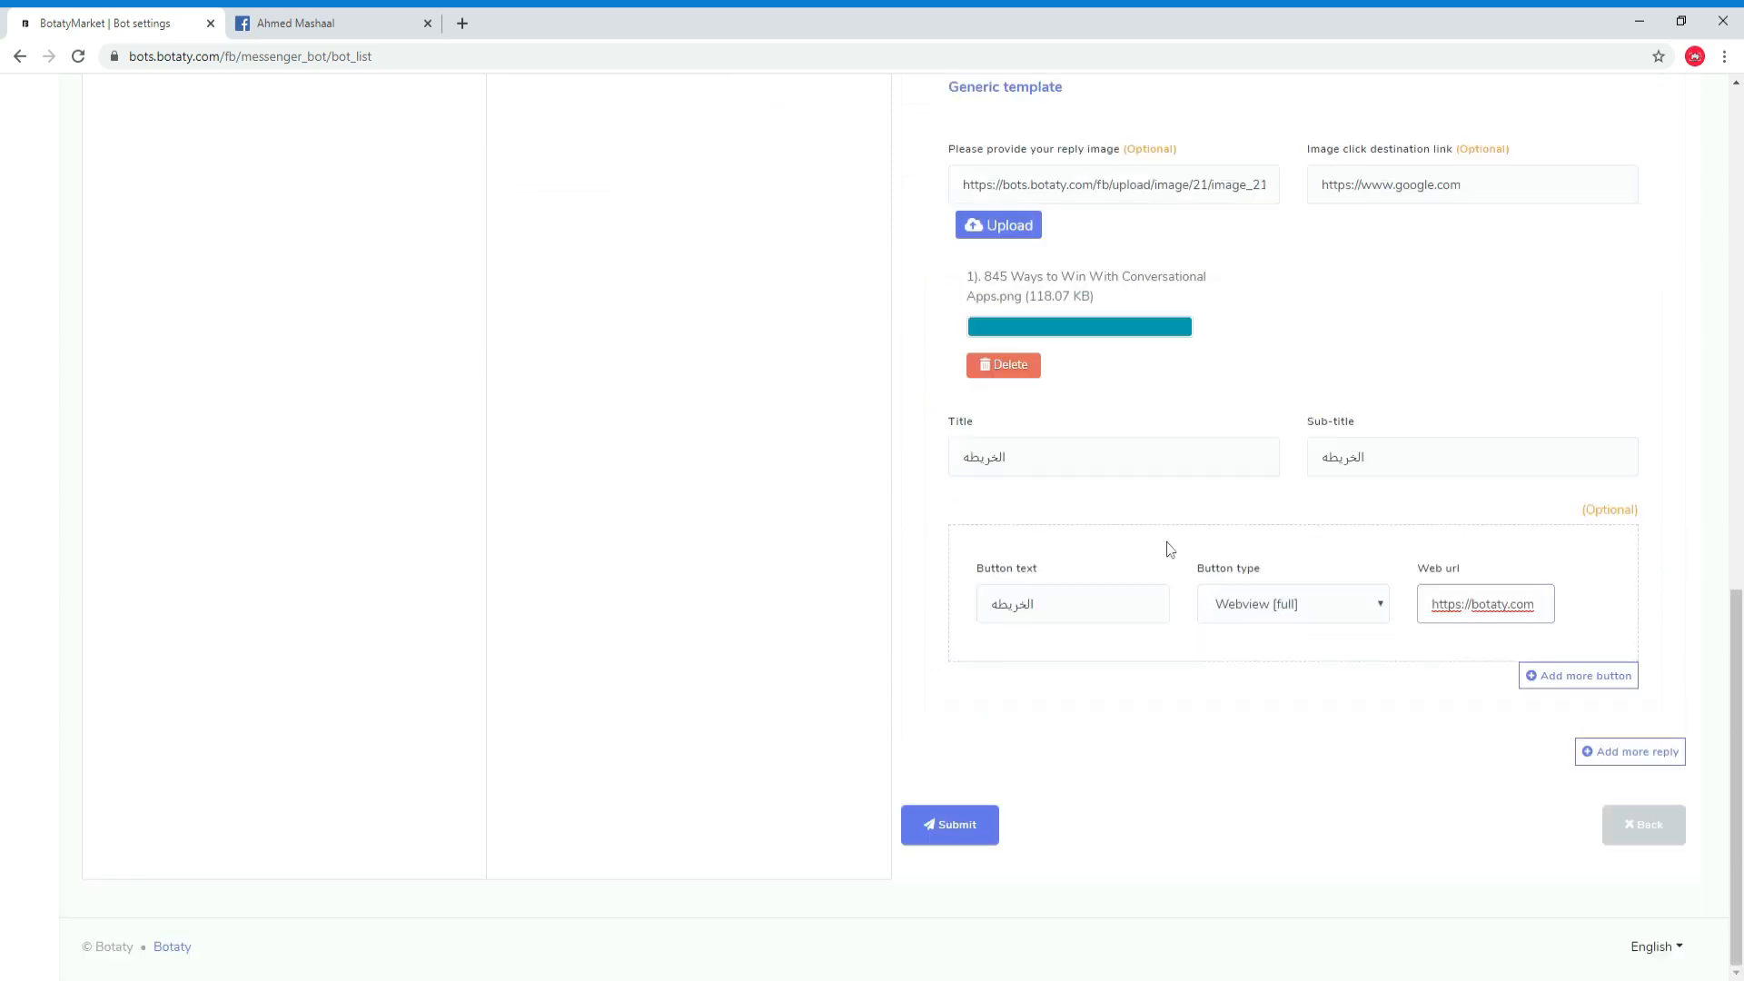
{"action": "left_click", "coordinate": [967, 828]}
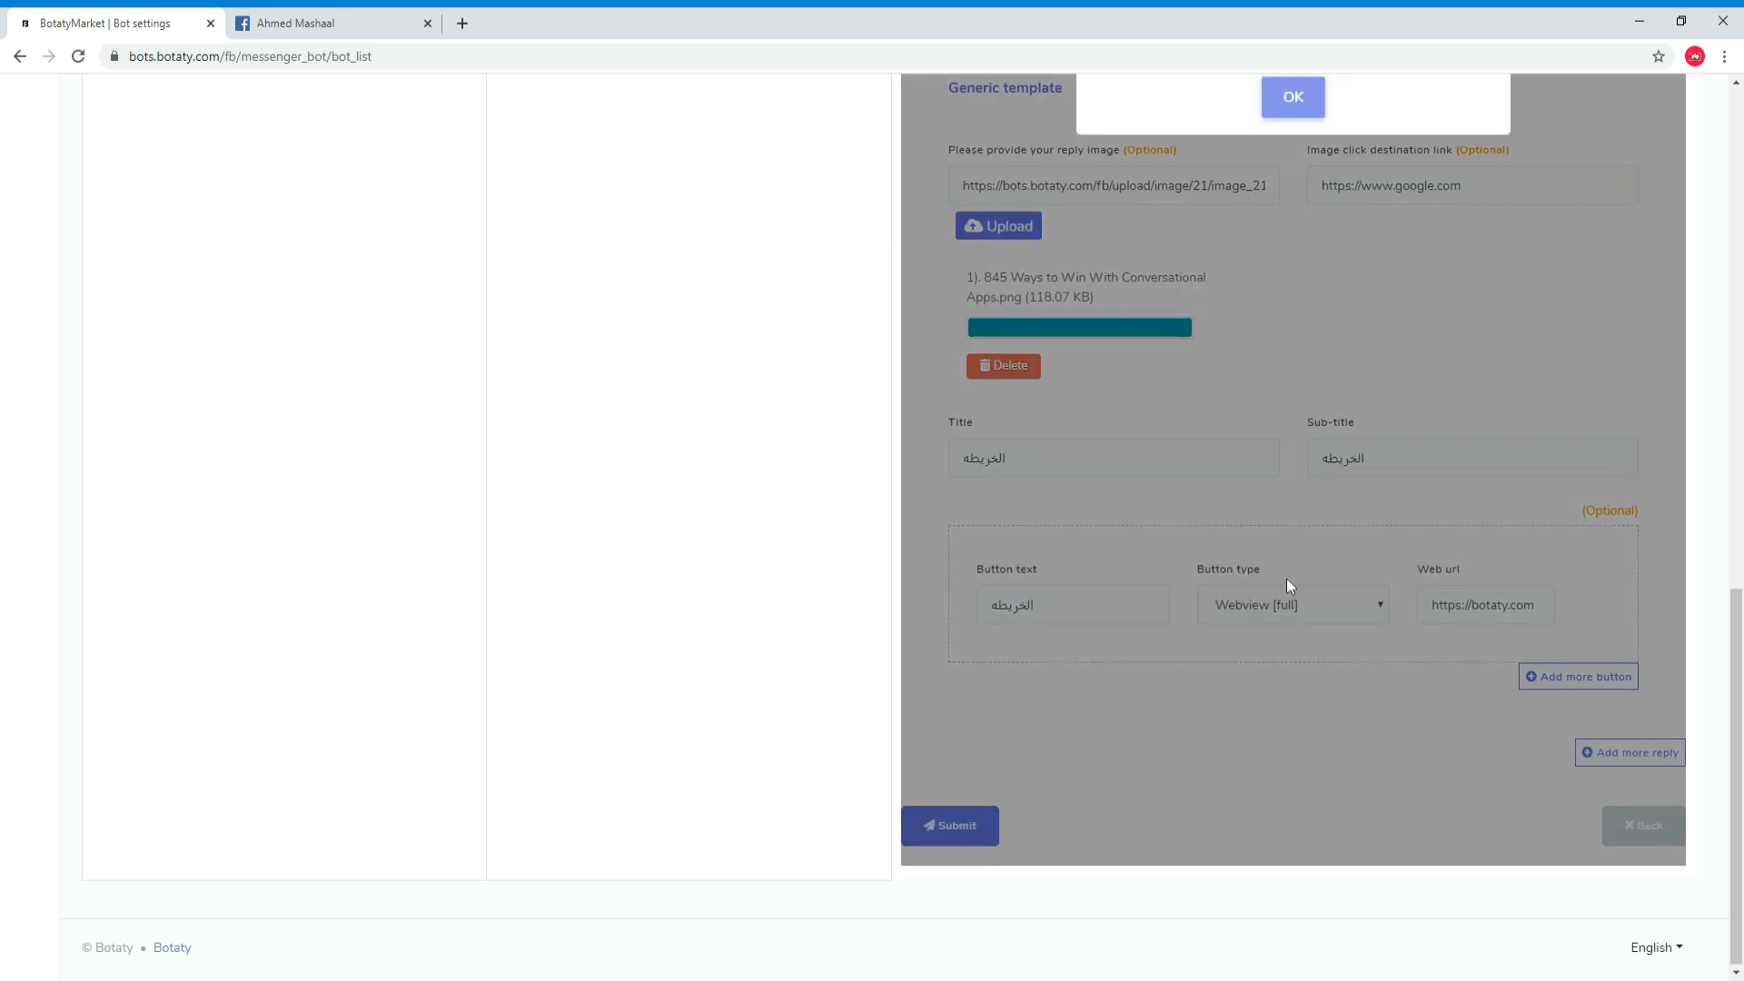
{"action": "scroll", "coordinate": [1286, 580], "scroll_direction": "up", "scroll_amount": 1}
{"action": "scroll", "coordinate": [1284, 354], "scroll_direction": "up", "scroll_amount": 1}
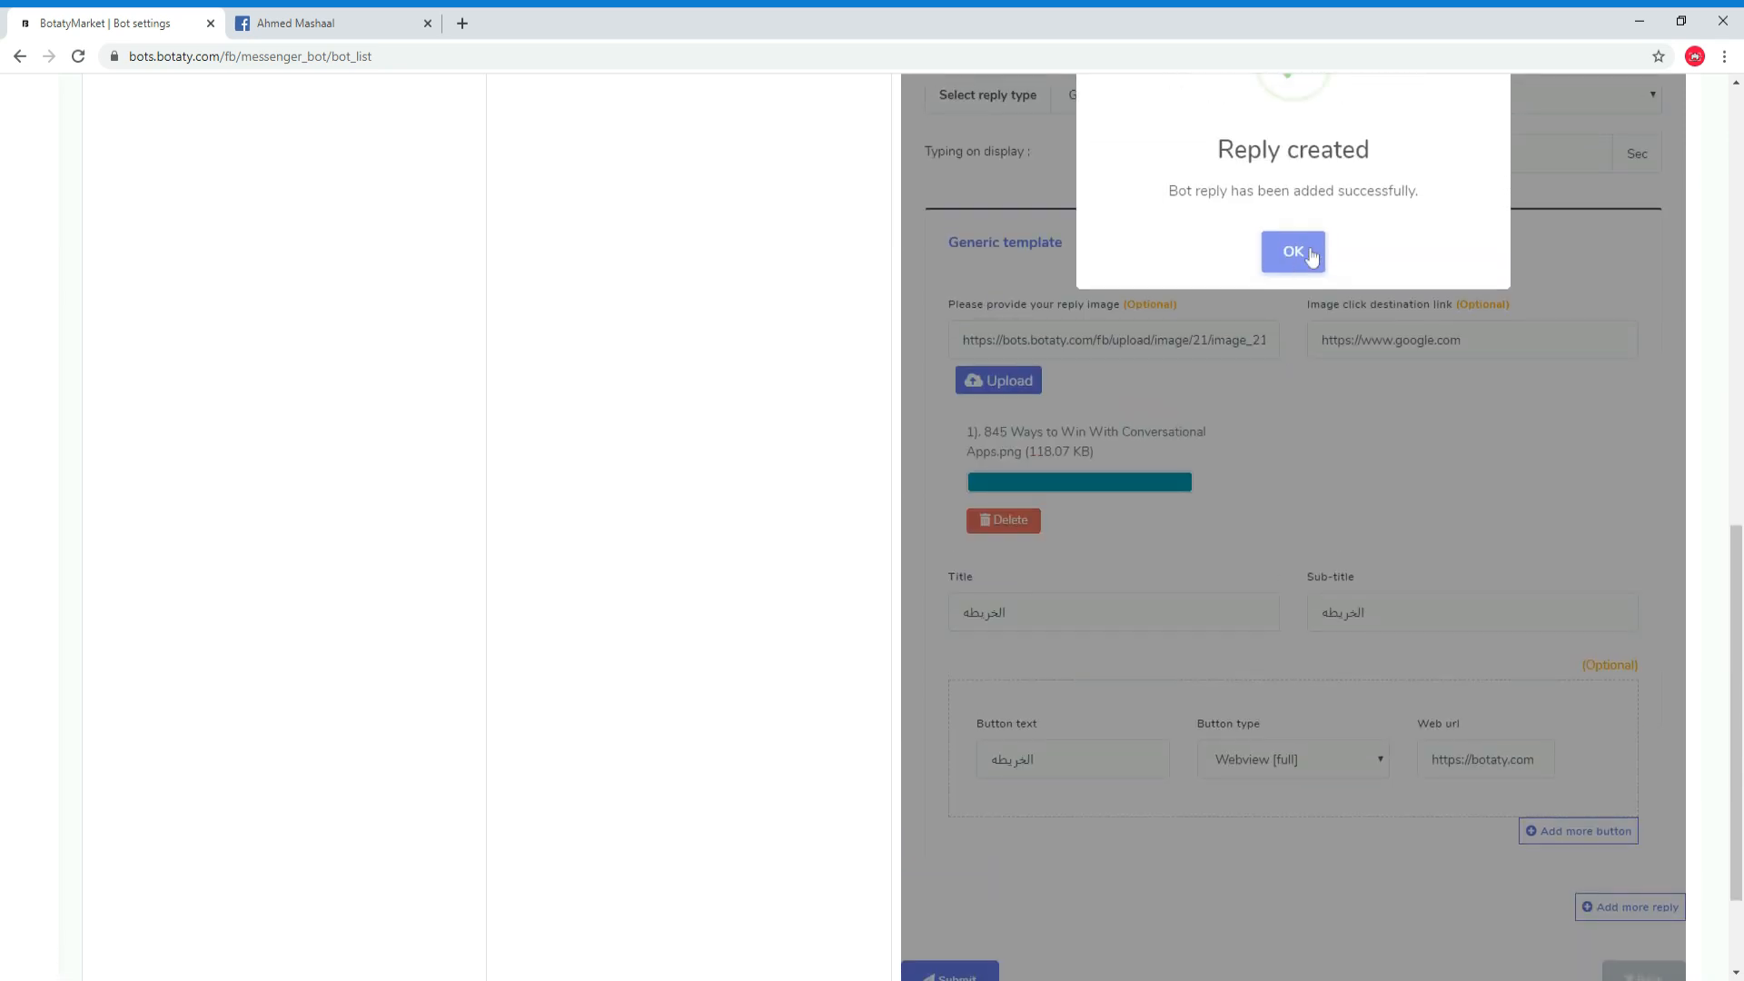
{"action": "left_click", "coordinate": [1311, 258]}
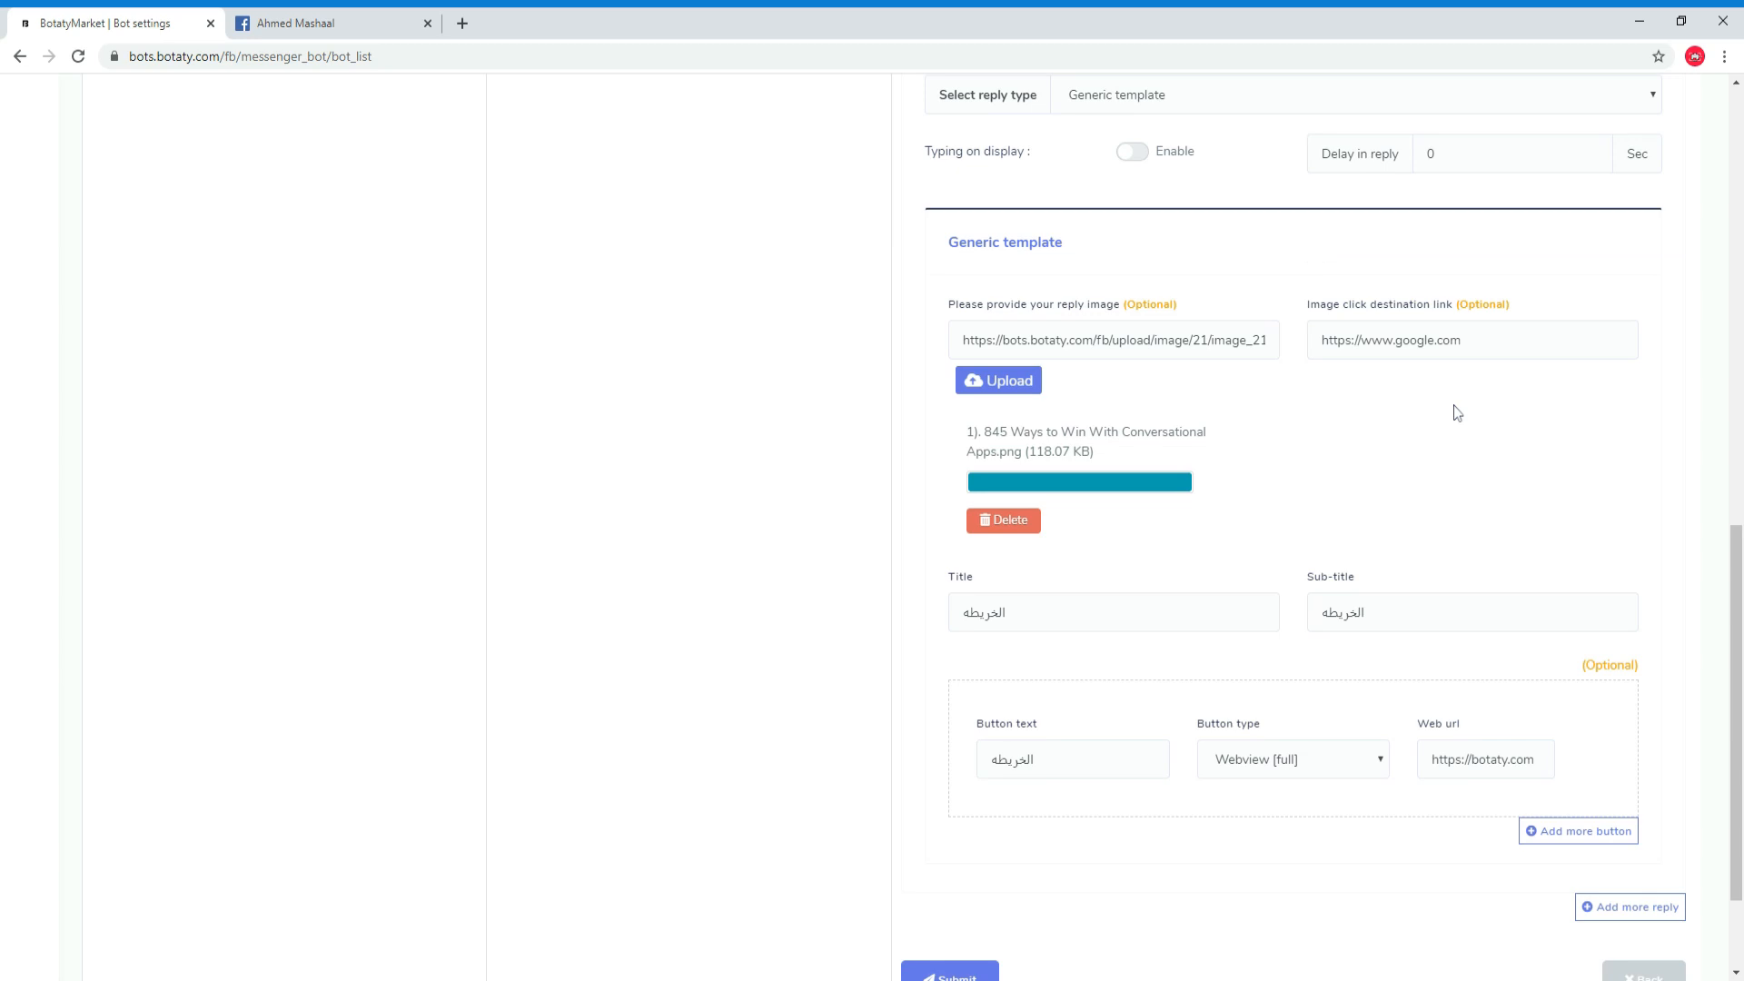
Step: Switch to Facebook, message "العنوان" to Test botaty, and test the text reply's "الخريطه" link, closing the page it opens
{"action": "left_click", "coordinate": [300, 16]}
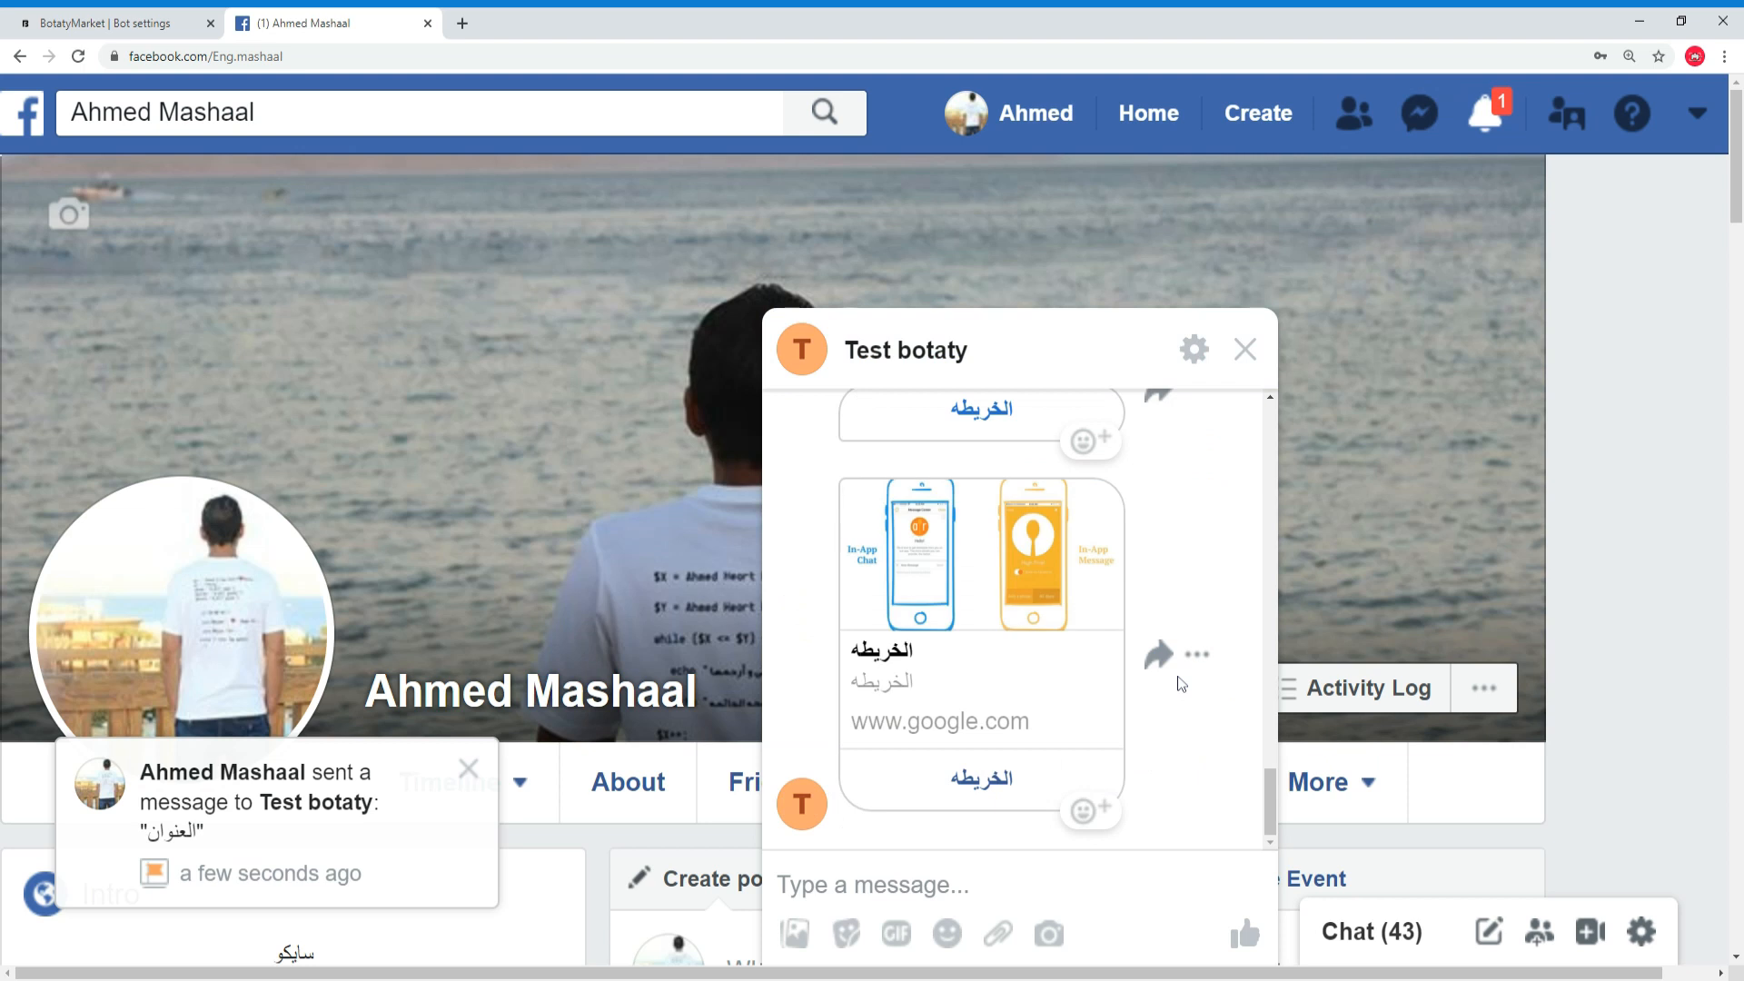
{"action": "scroll", "coordinate": [1180, 683], "scroll_direction": "up", "scroll_amount": 2}
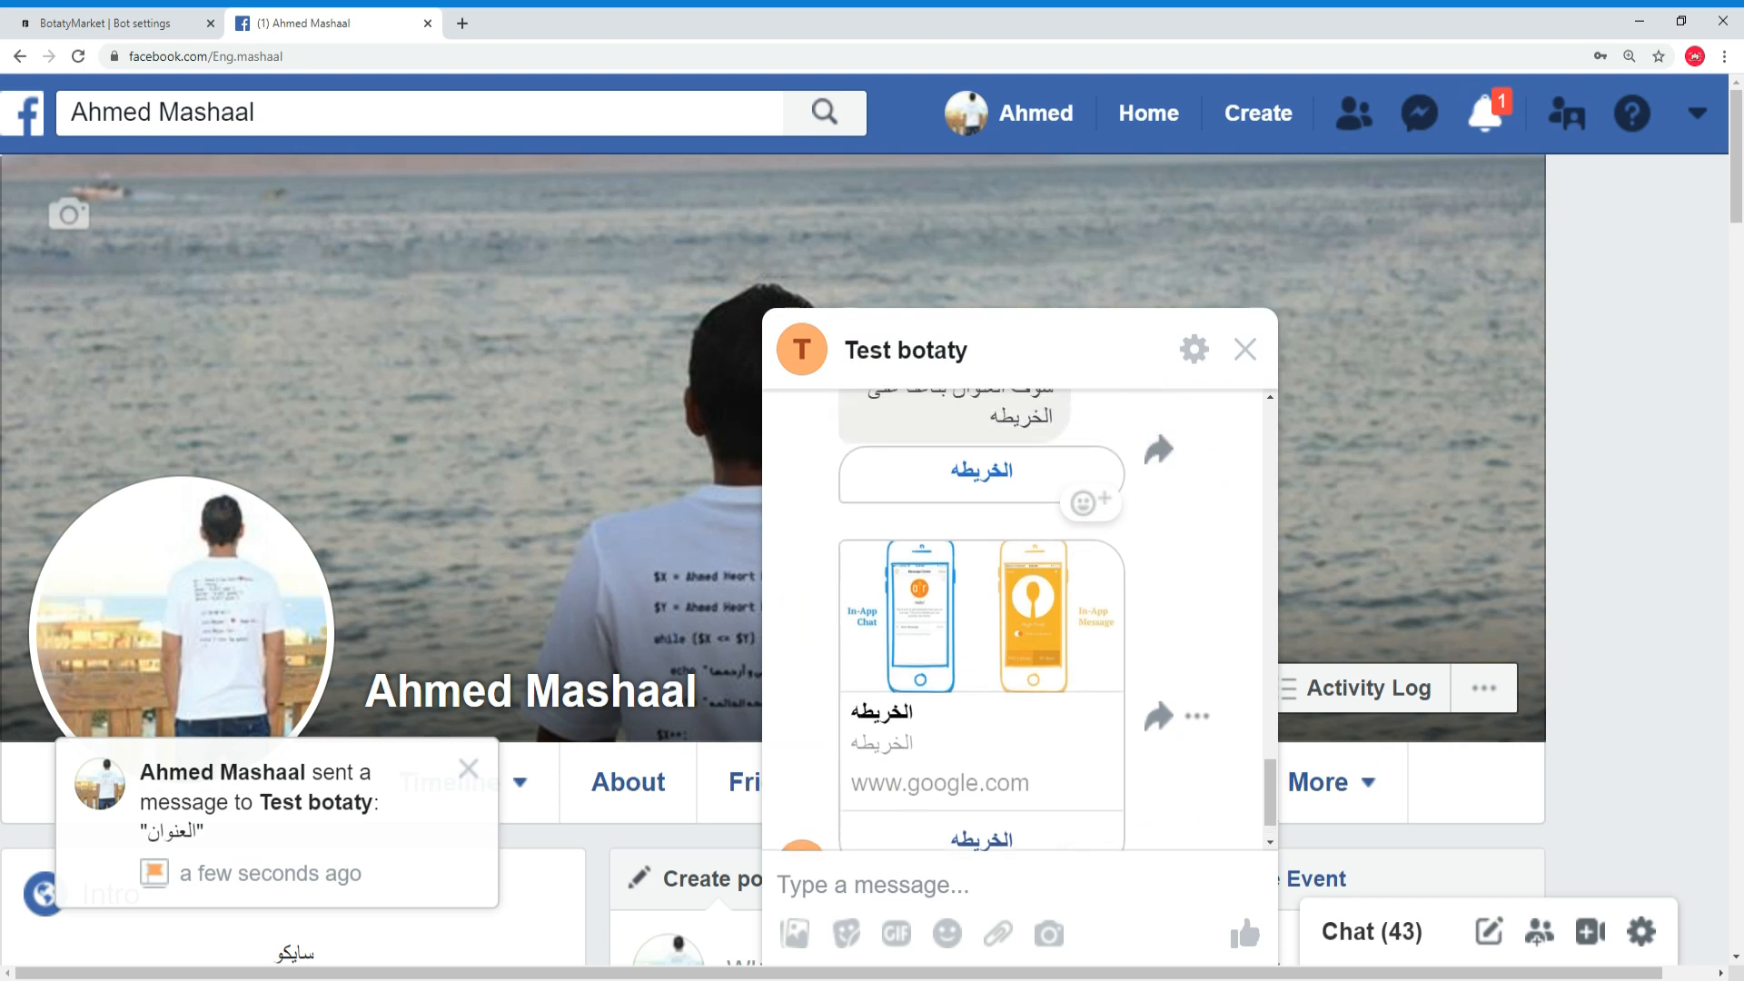
{"action": "scroll", "coordinate": [992, 620], "scroll_direction": "up", "scroll_amount": 2}
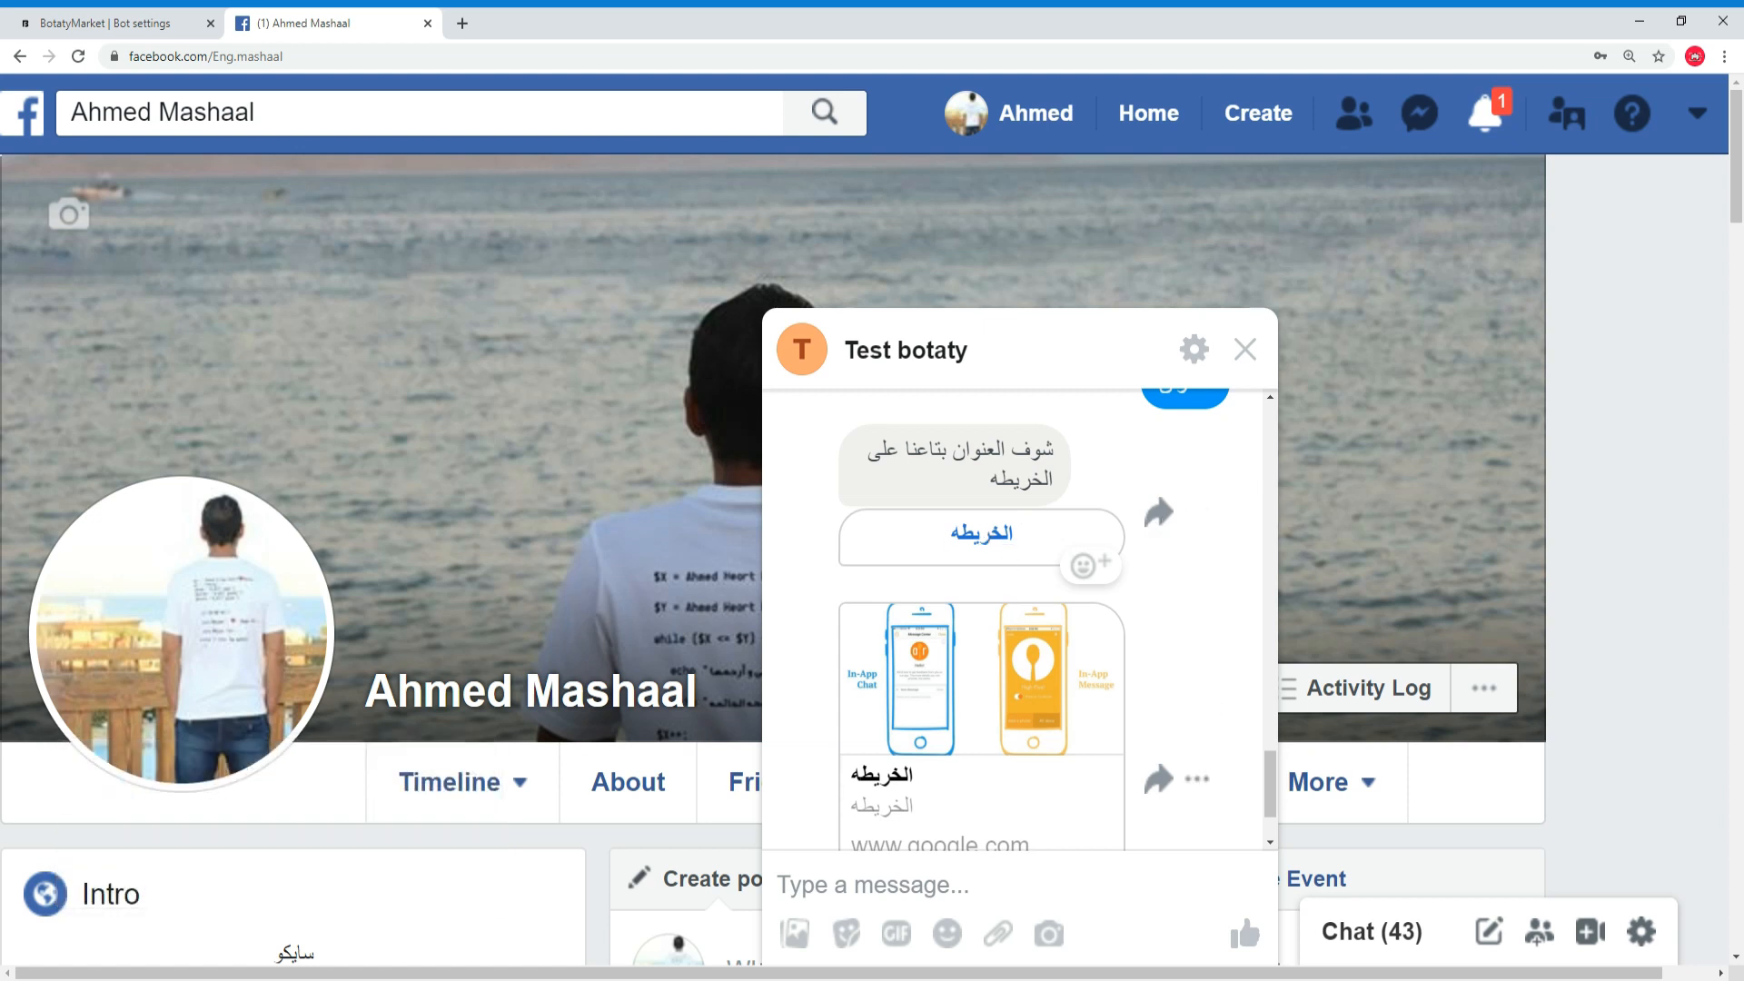
{"action": "left_click", "coordinate": [996, 533]}
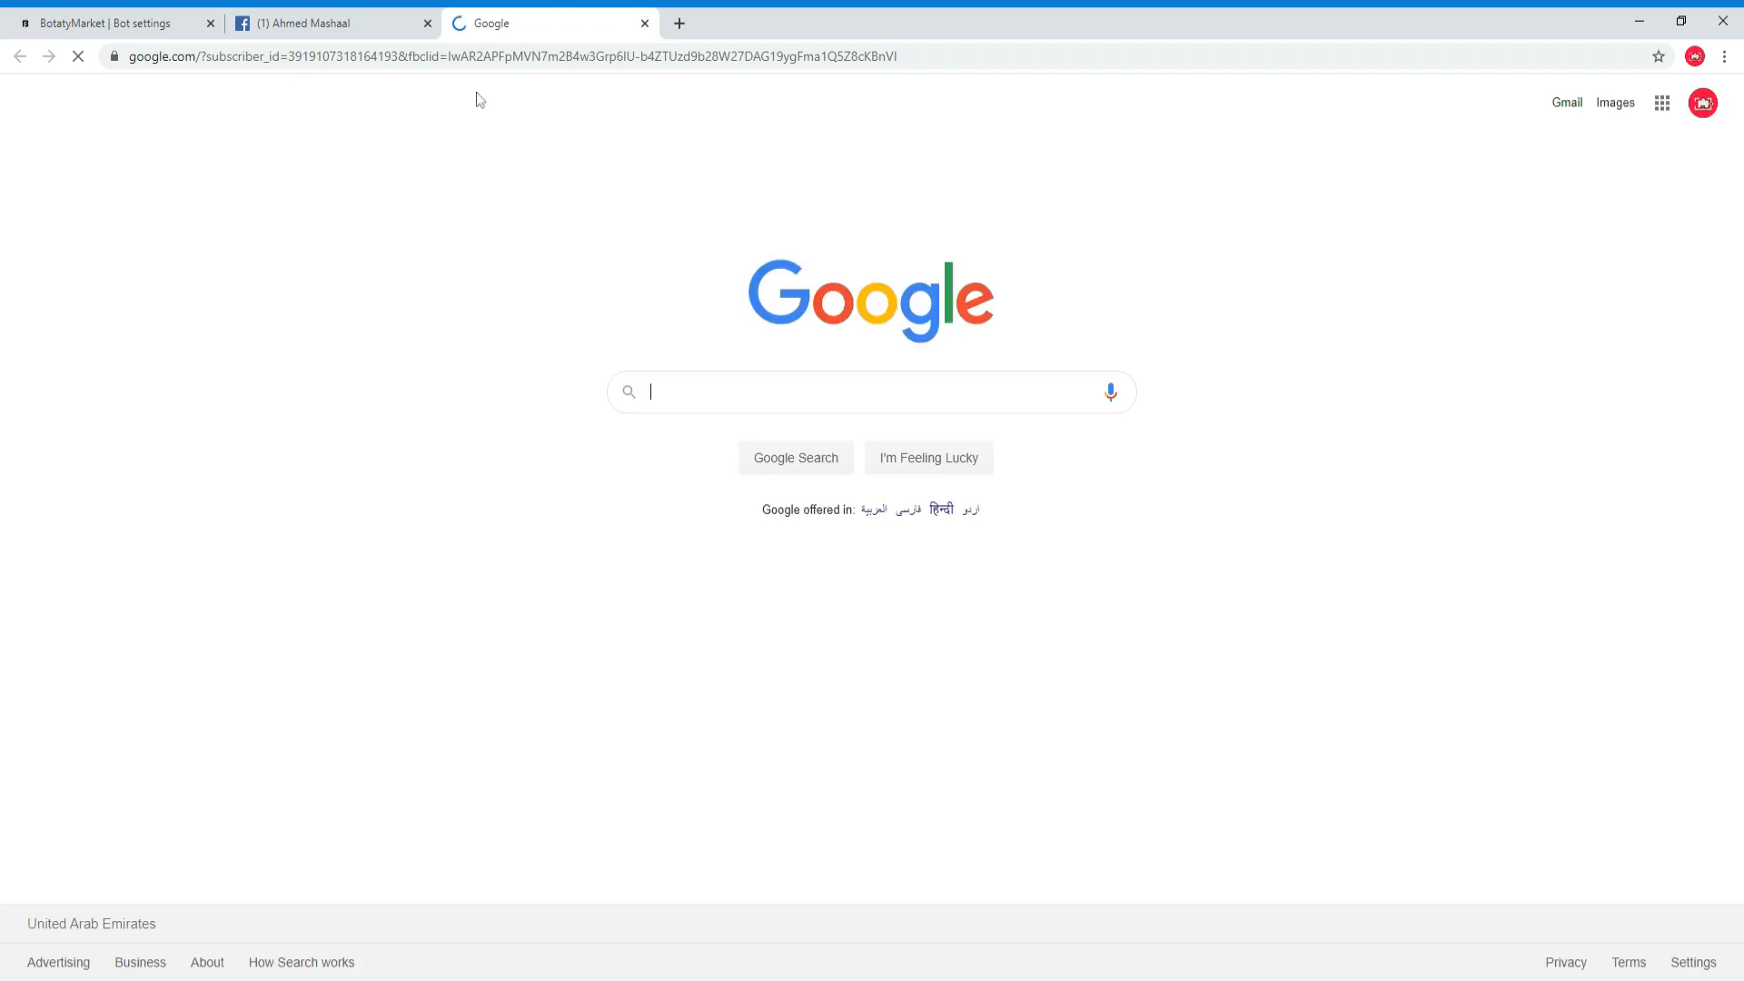
{"action": "left_click", "coordinate": [644, 23]}
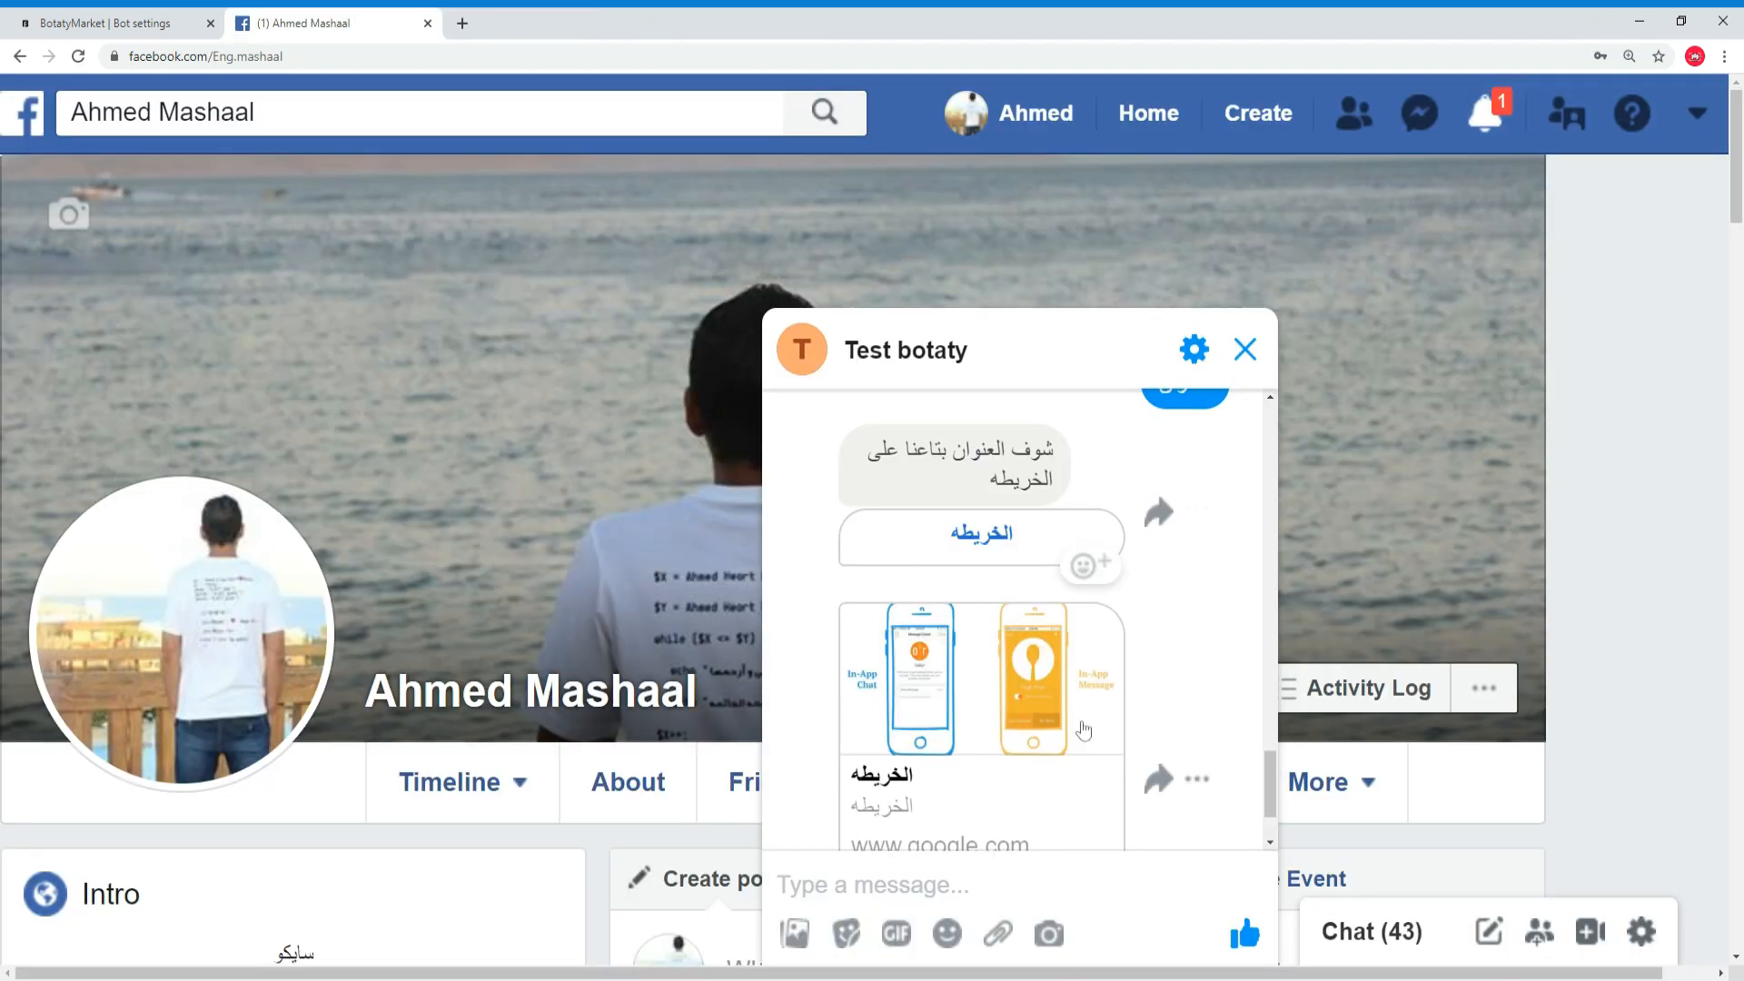
Step: Test the generic template's "الخريطه" webview button, close the webview, and review both replies in the Test botaty chat
{"action": "scroll", "coordinate": [1081, 726], "scroll_direction": "down", "scroll_amount": 2}
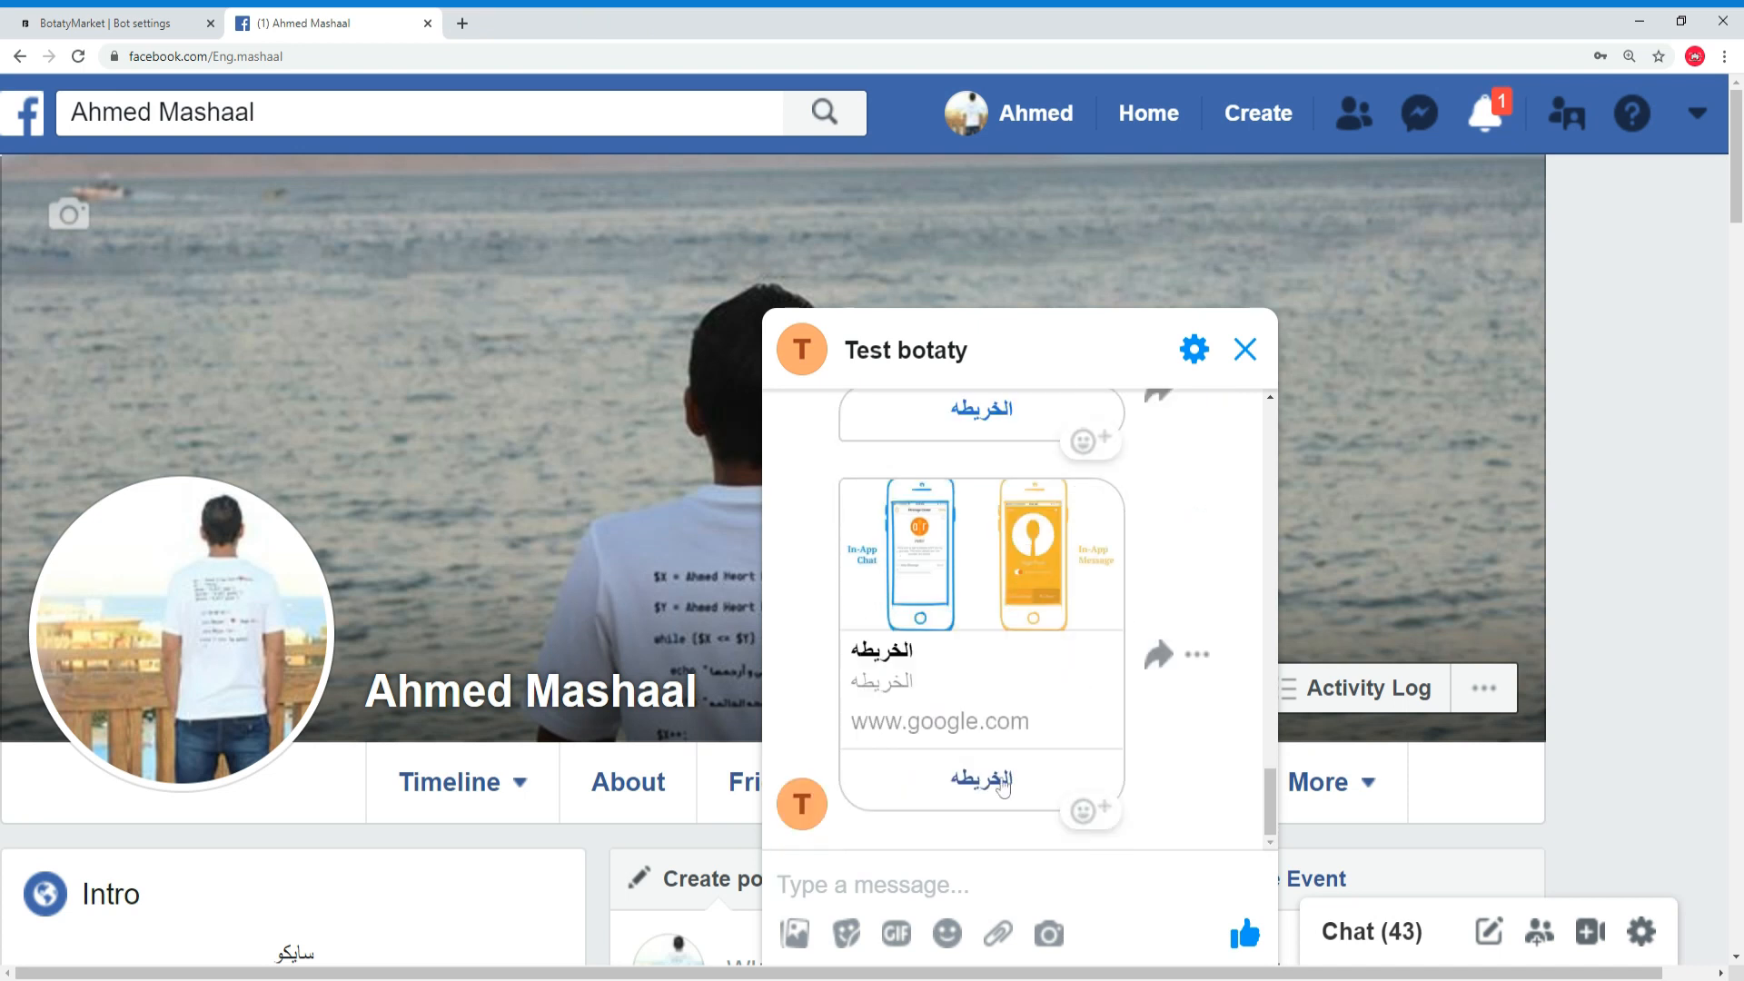
{"action": "left_click", "coordinate": [999, 786]}
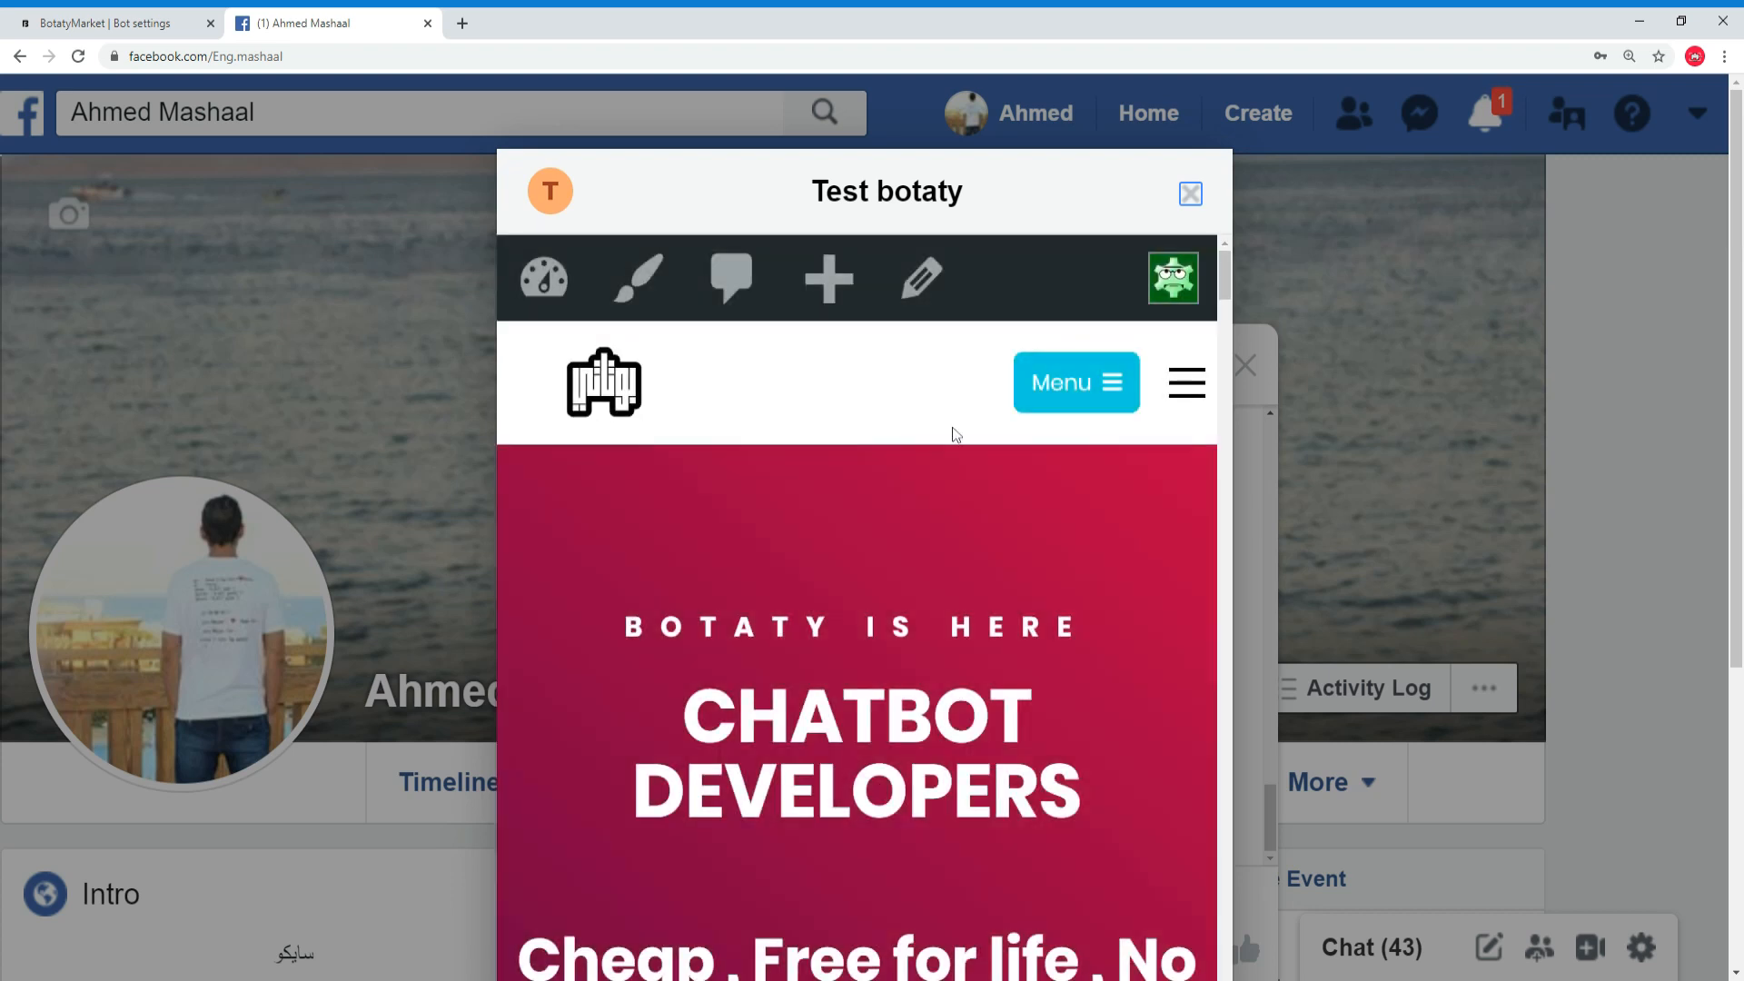
{"action": "left_click", "coordinate": [1189, 195]}
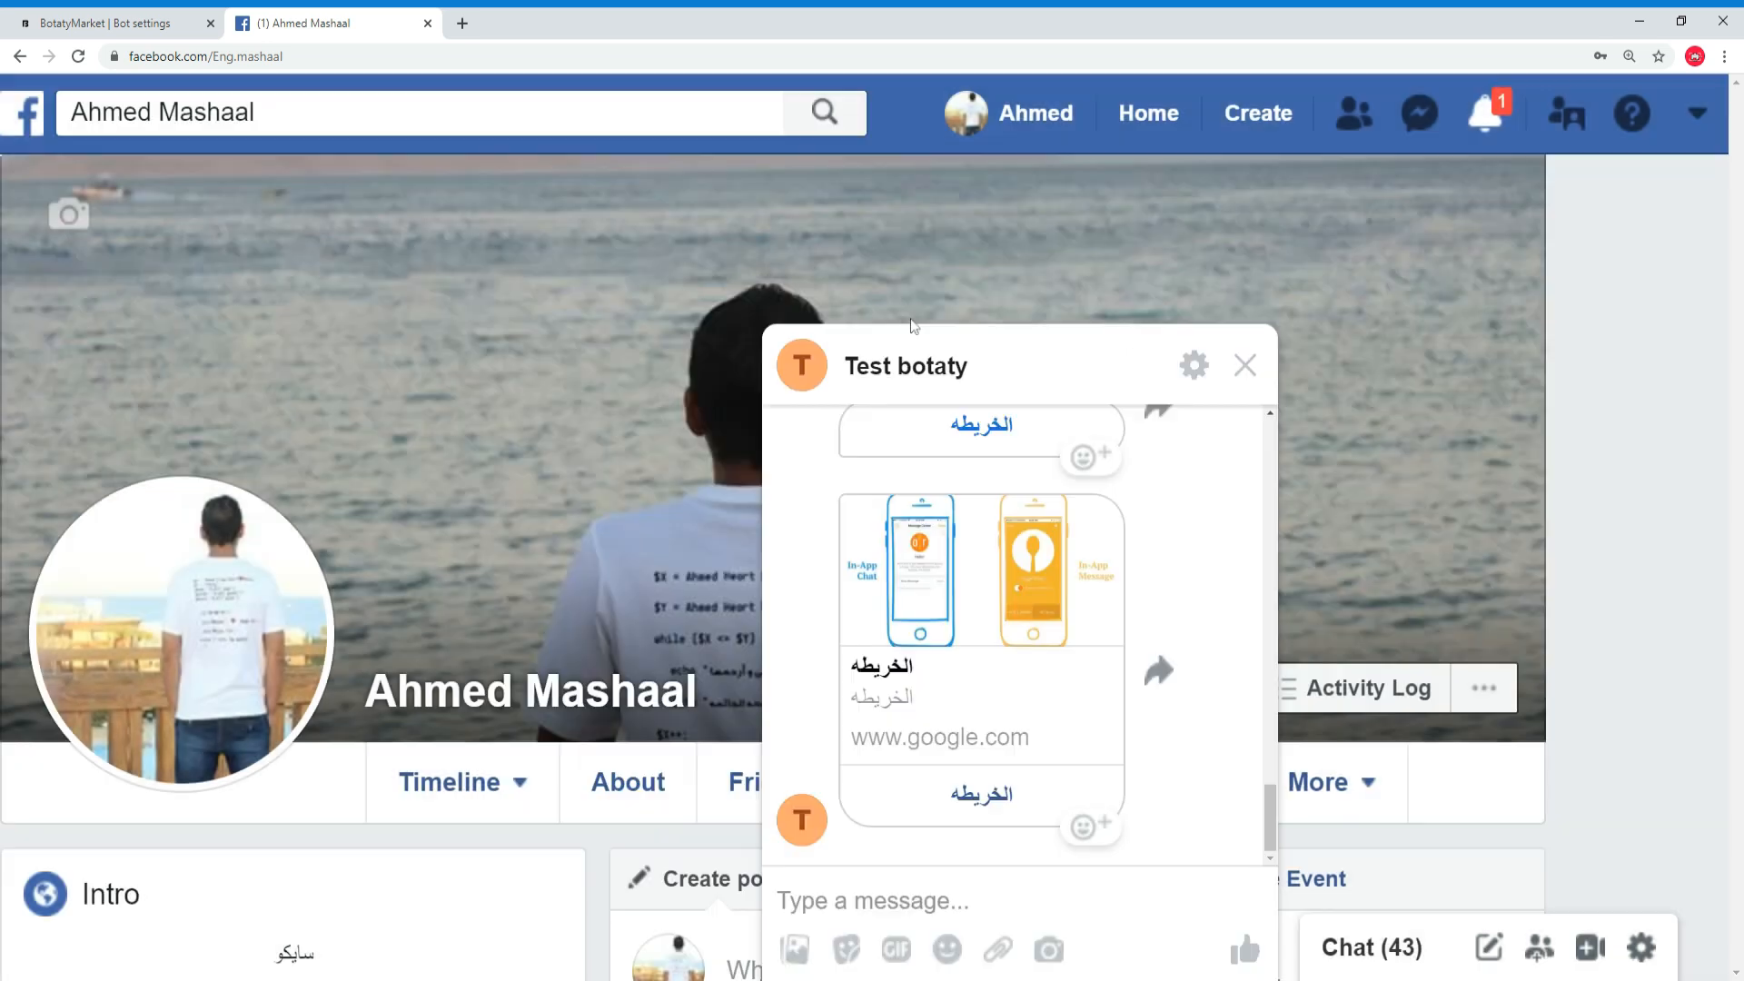
{"action": "scroll", "coordinate": [1058, 606], "scroll_direction": "up", "scroll_amount": 3}
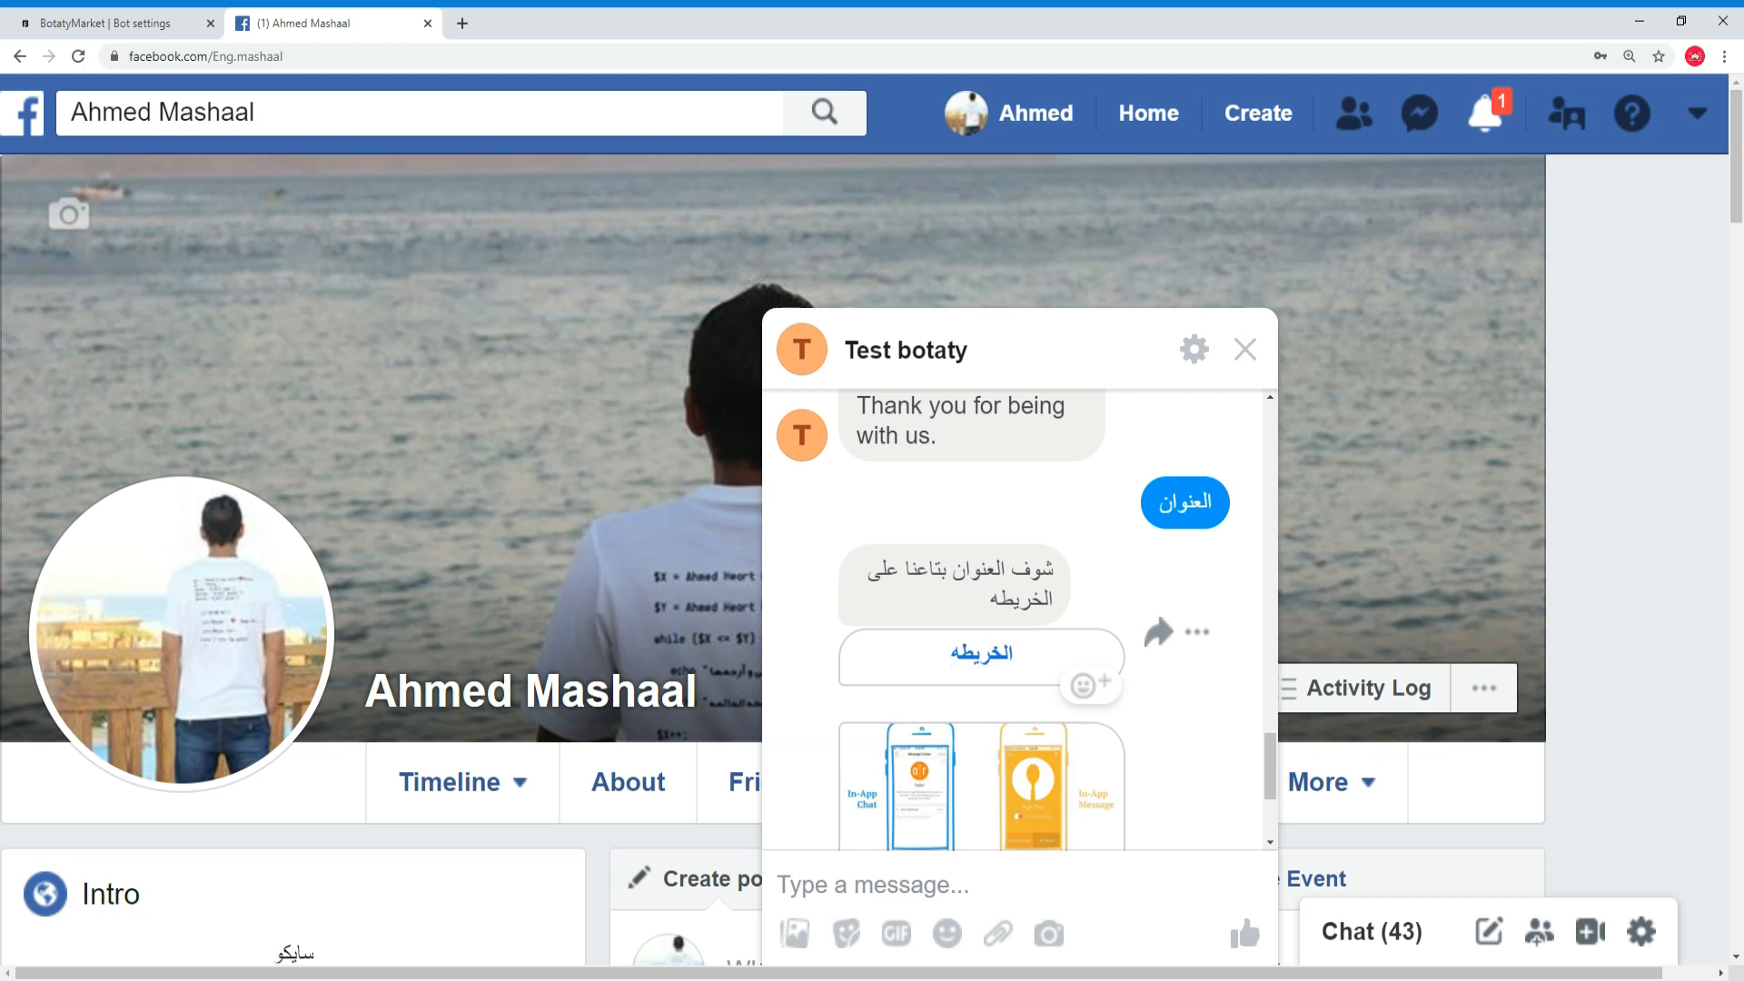
{"action": "scroll", "coordinate": [996, 618], "scroll_direction": "down", "scroll_amount": 3}
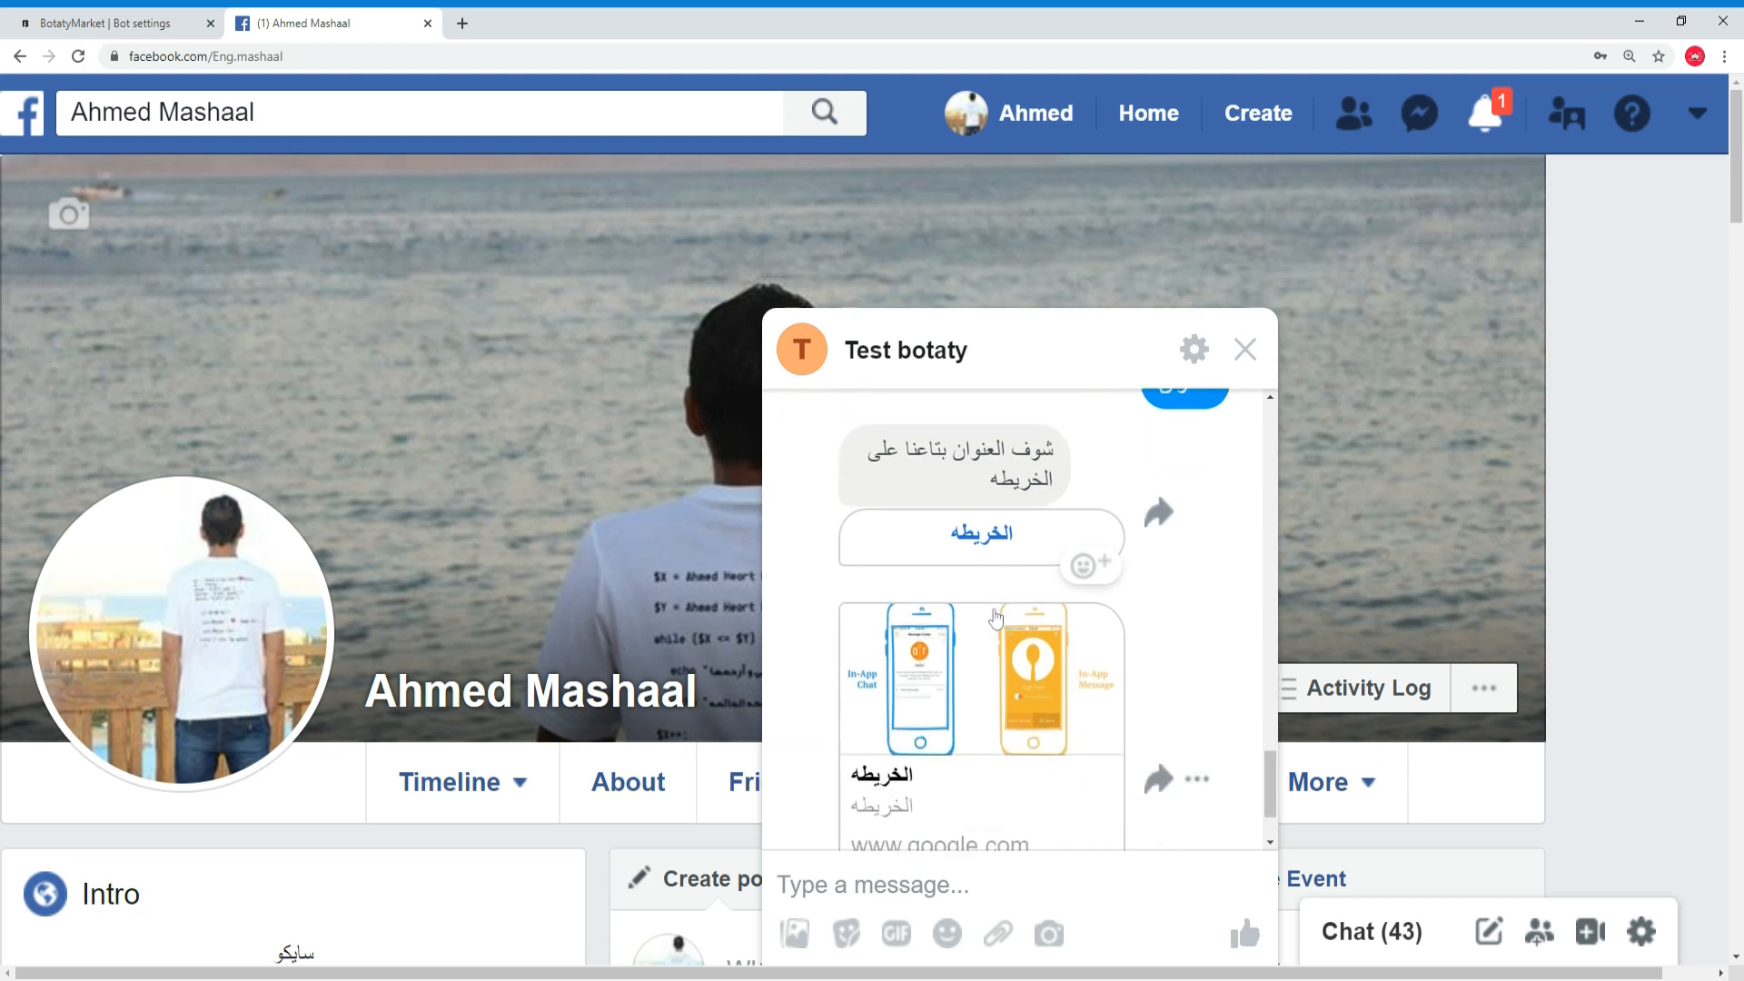
{"action": "scroll", "coordinate": [1033, 711], "scroll_direction": "down", "scroll_amount": 2}
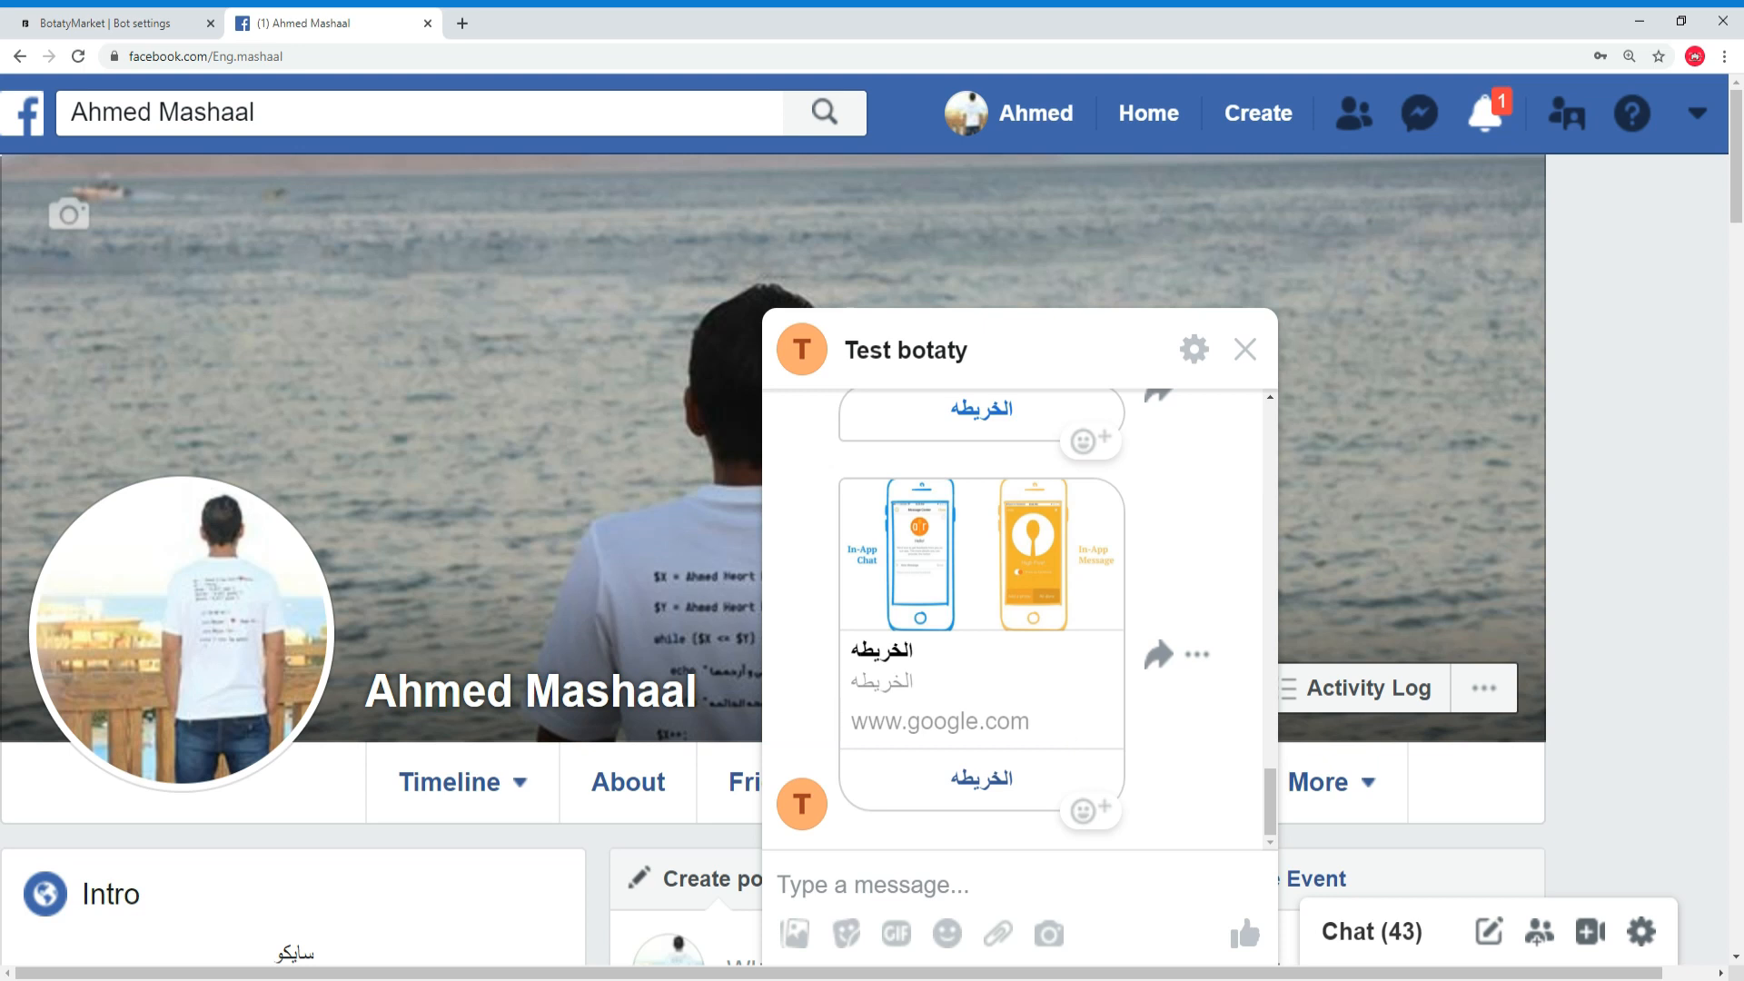
Step: Return to the Botaty bot settings, start a new bot reply, and examine the Carousel reply type's fields
{"action": "left_click", "coordinate": [67, 11]}
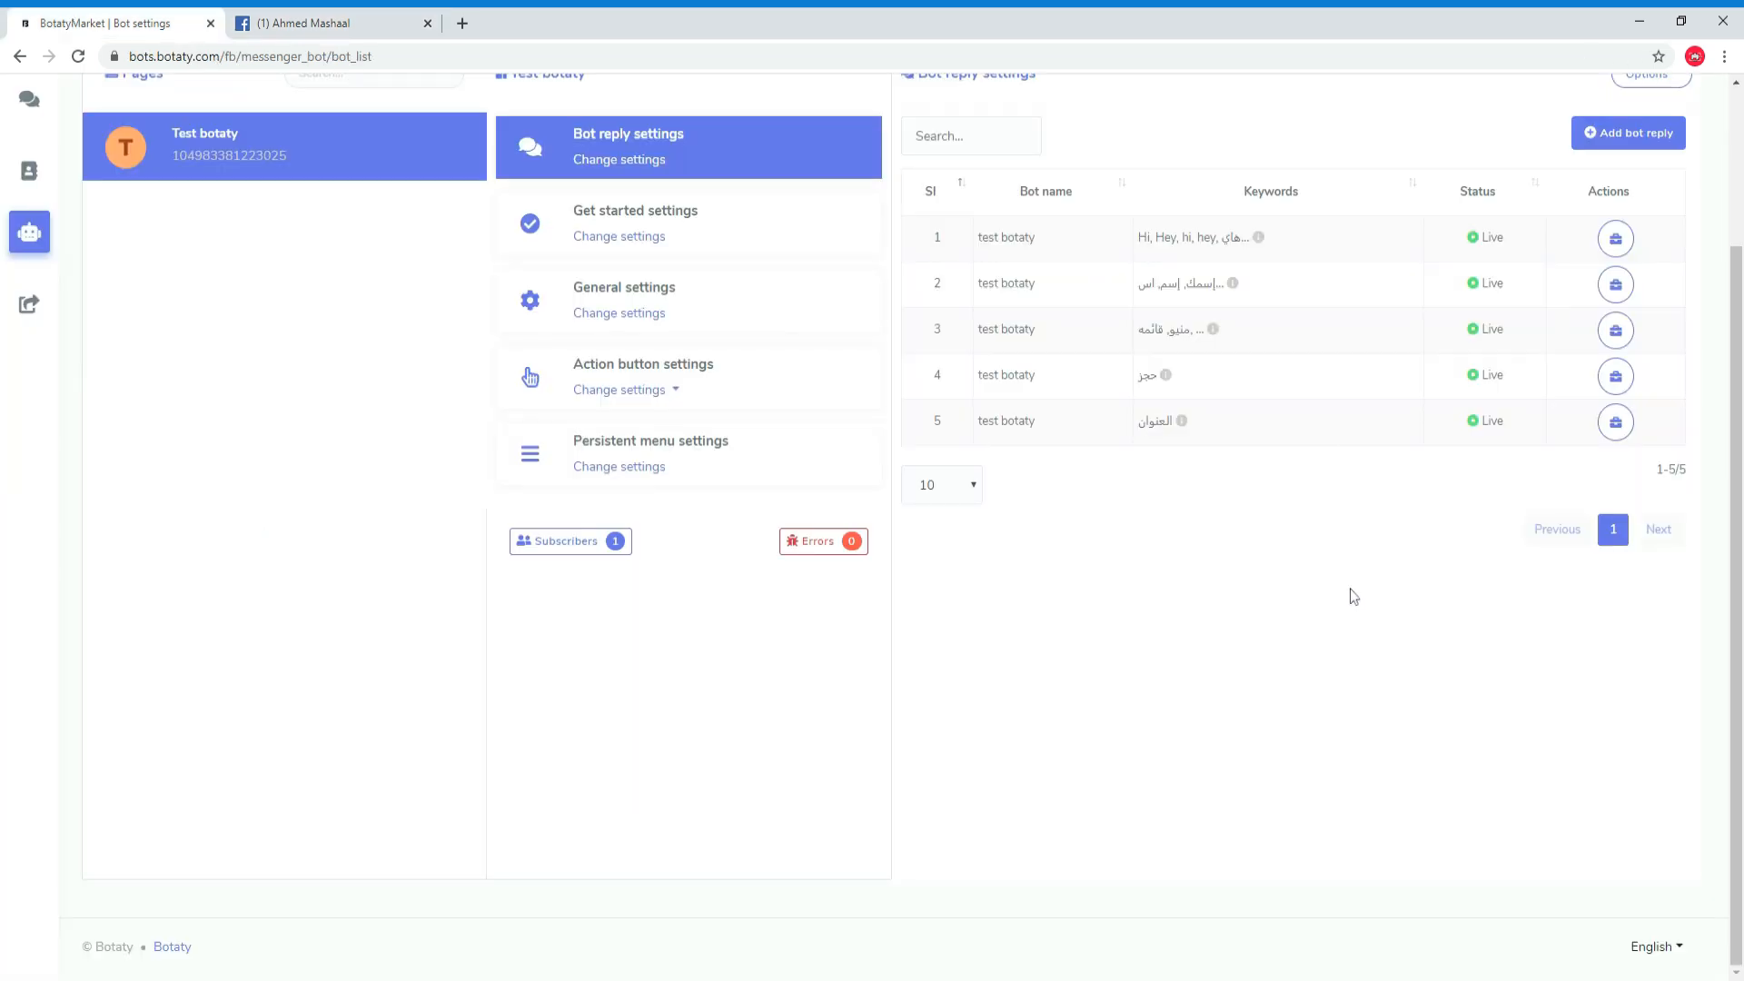
{"action": "left_click", "coordinate": [1682, 138]}
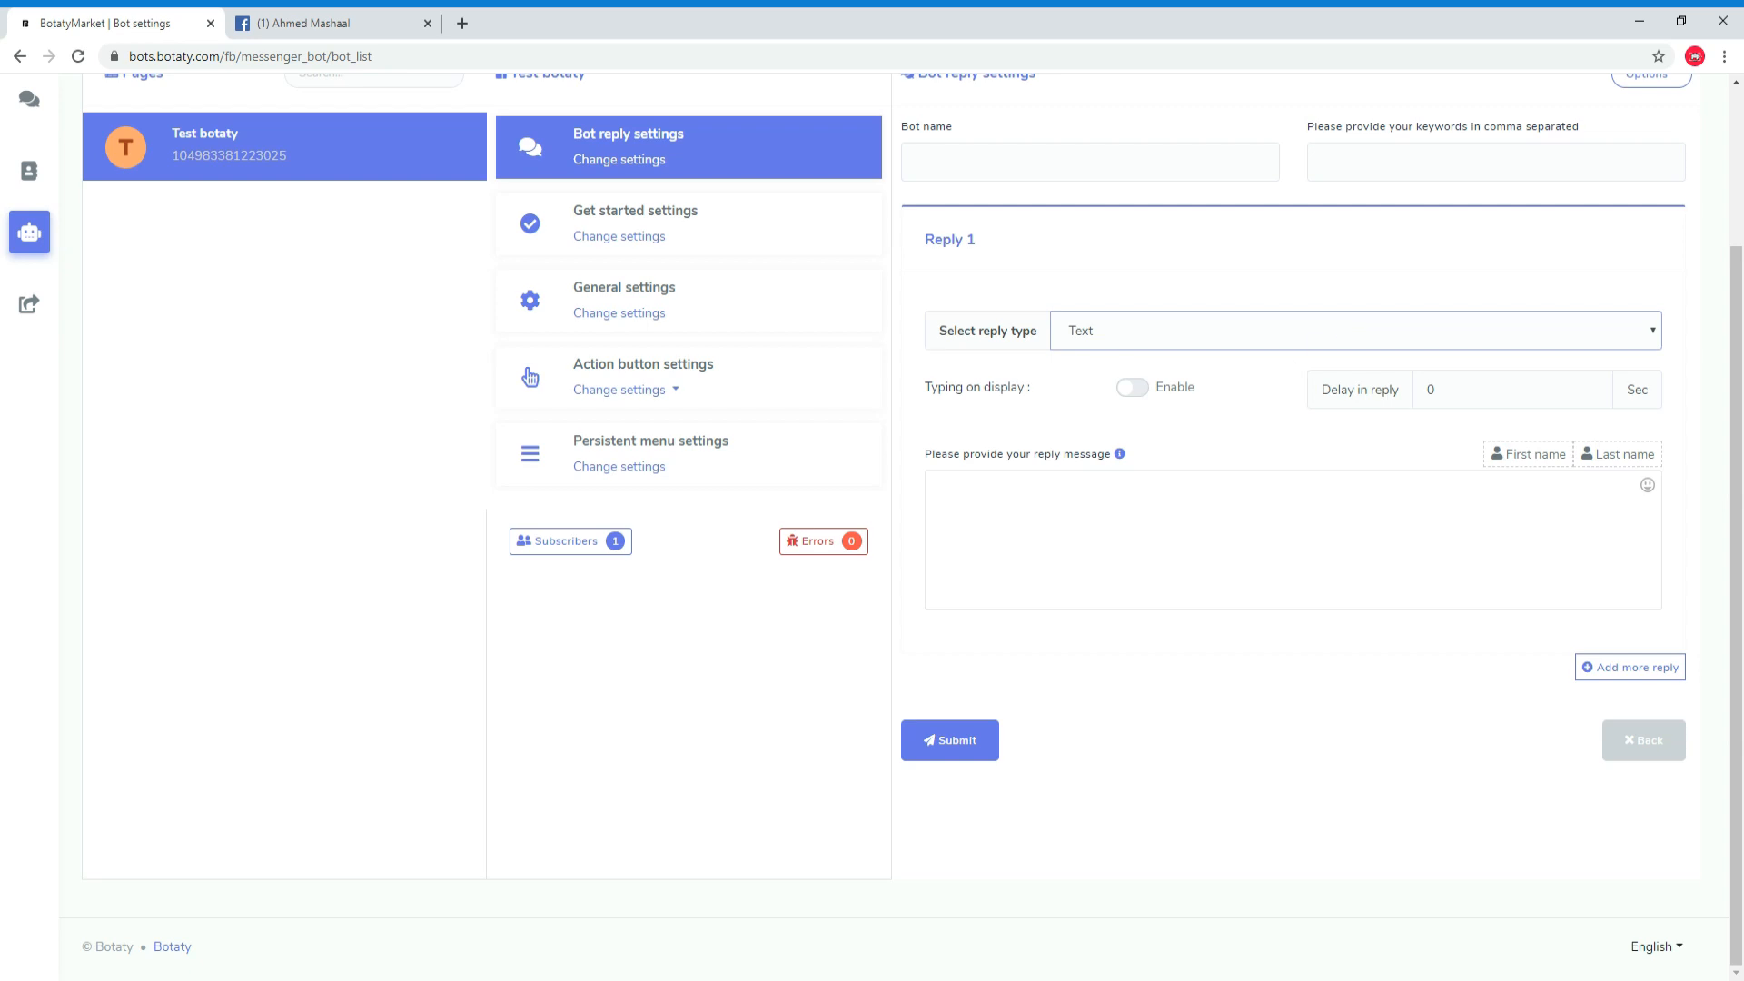
{"action": "left_click", "coordinate": [1126, 527]}
{"action": "scroll", "coordinate": [1126, 537], "scroll_direction": "down", "scroll_amount": 4}
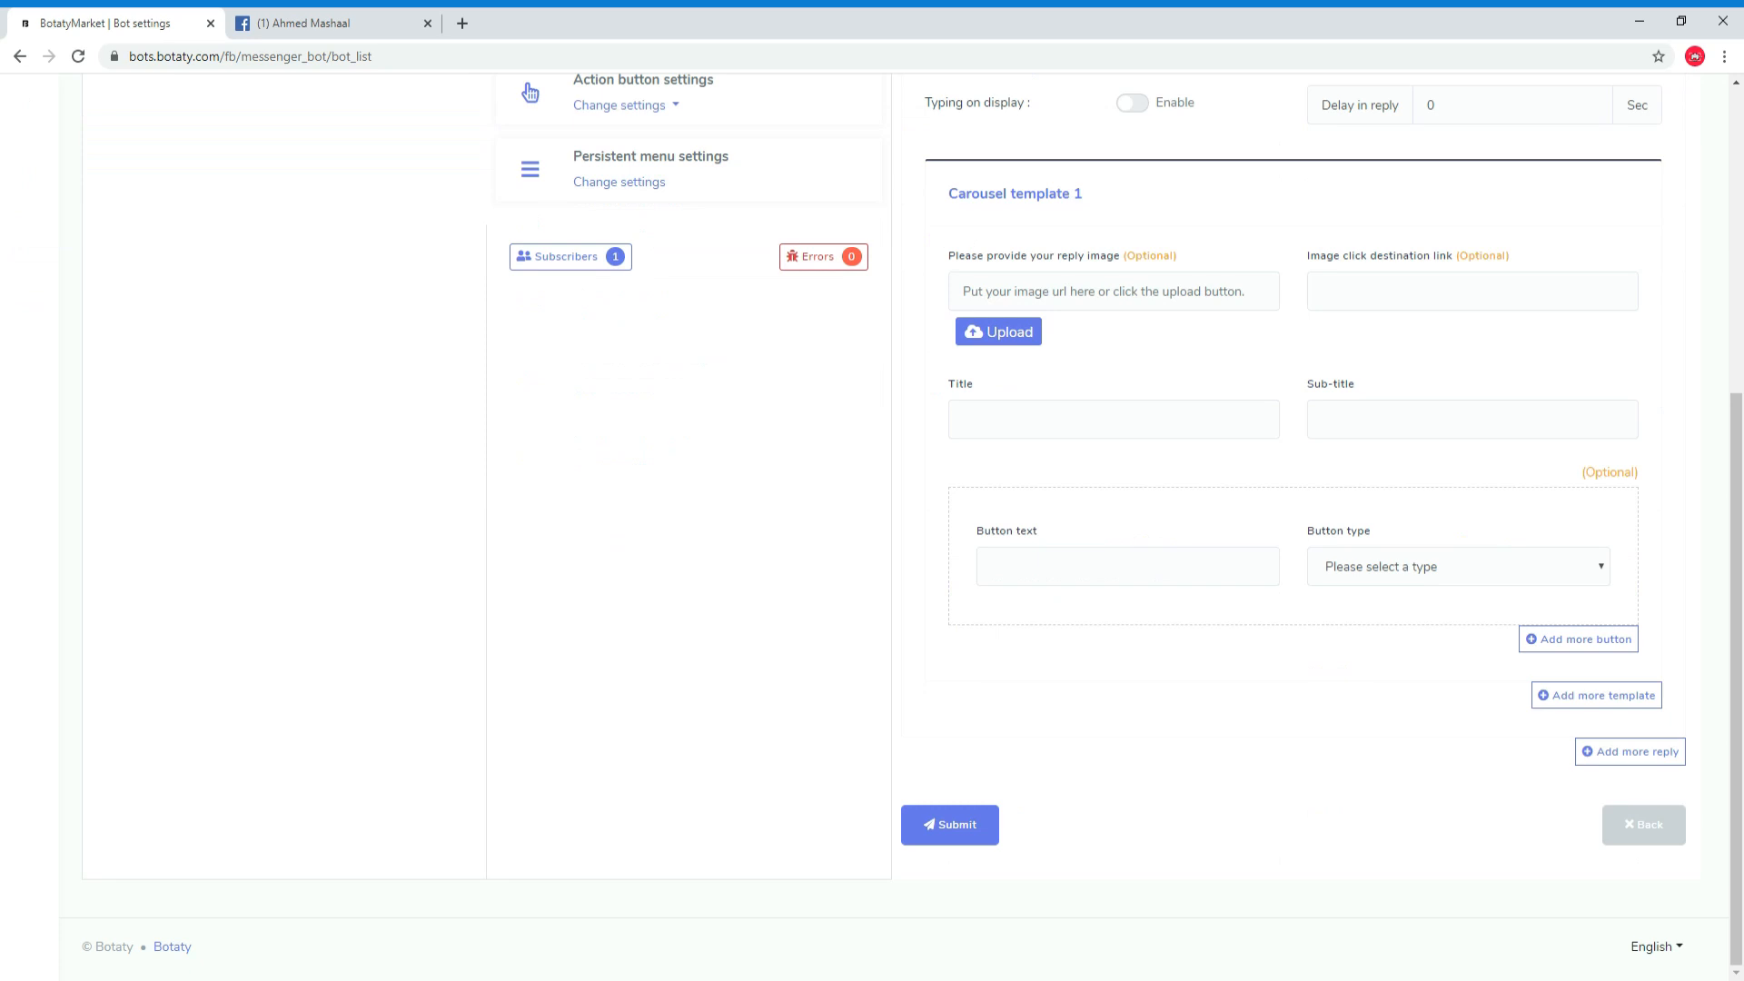
{"action": "scroll", "coordinate": [1139, 534], "scroll_direction": "up", "scroll_amount": 1}
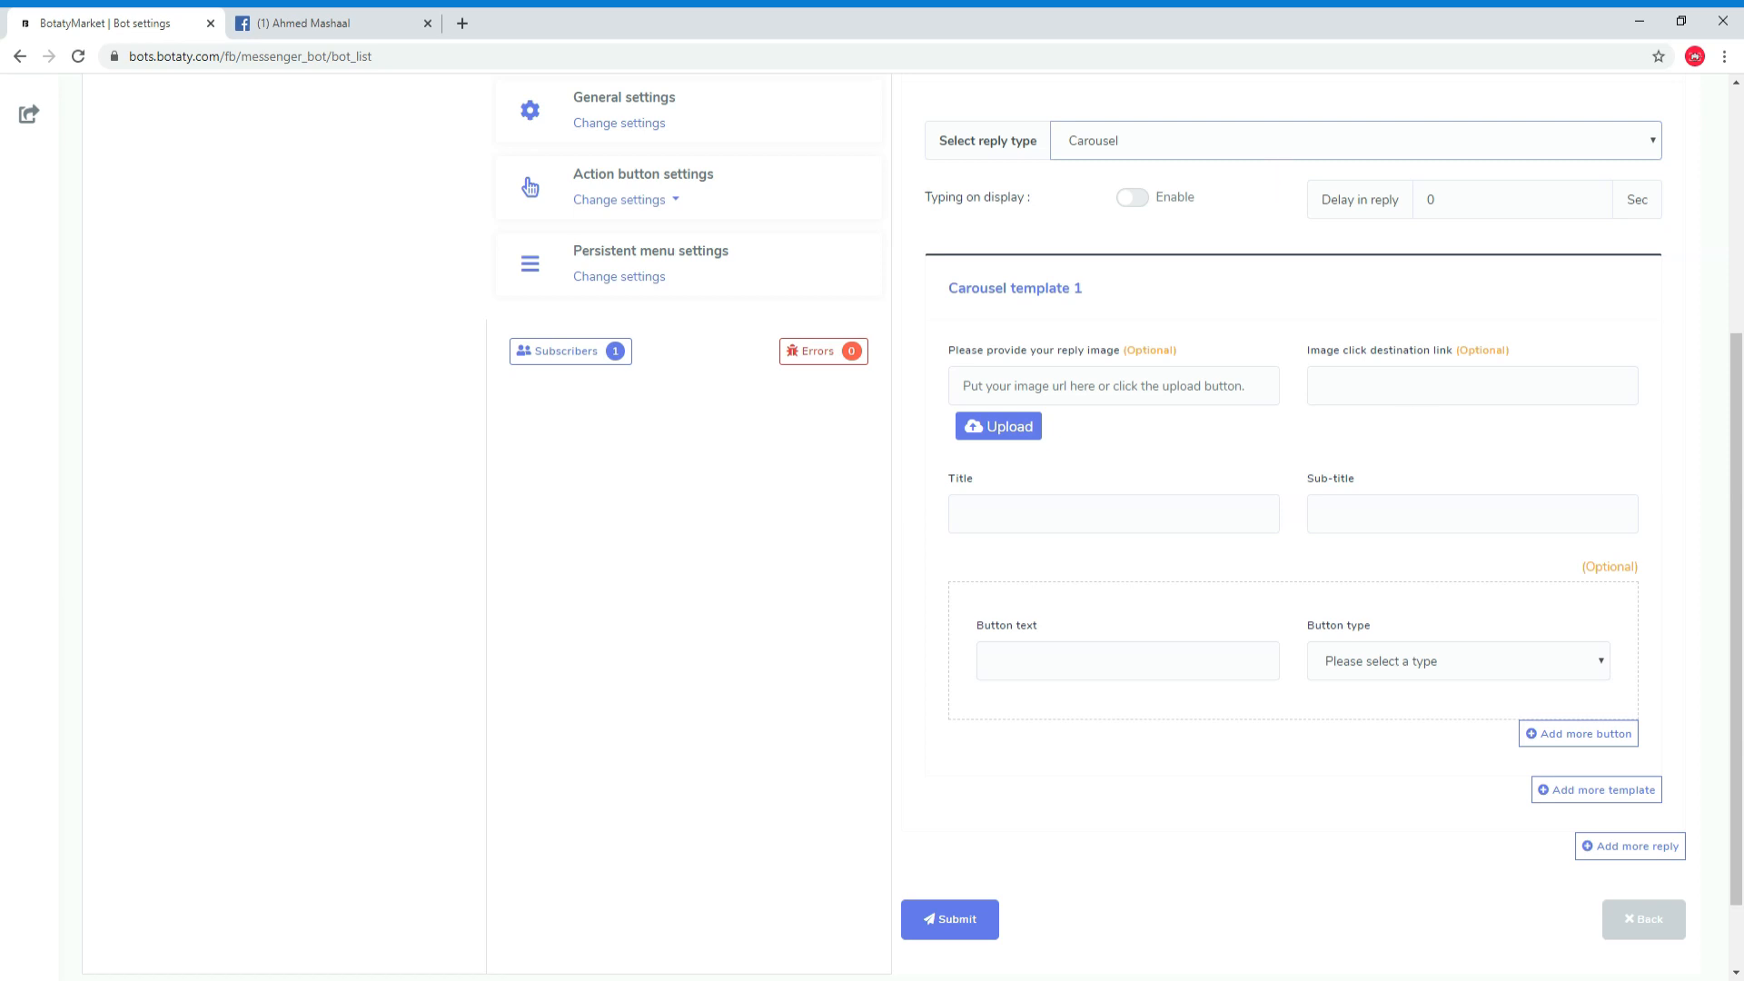
Step: Switch Reply 1 to One Time Notification and examine its title and OTN postback options
{"action": "left_click", "coordinate": [1197, 435]}
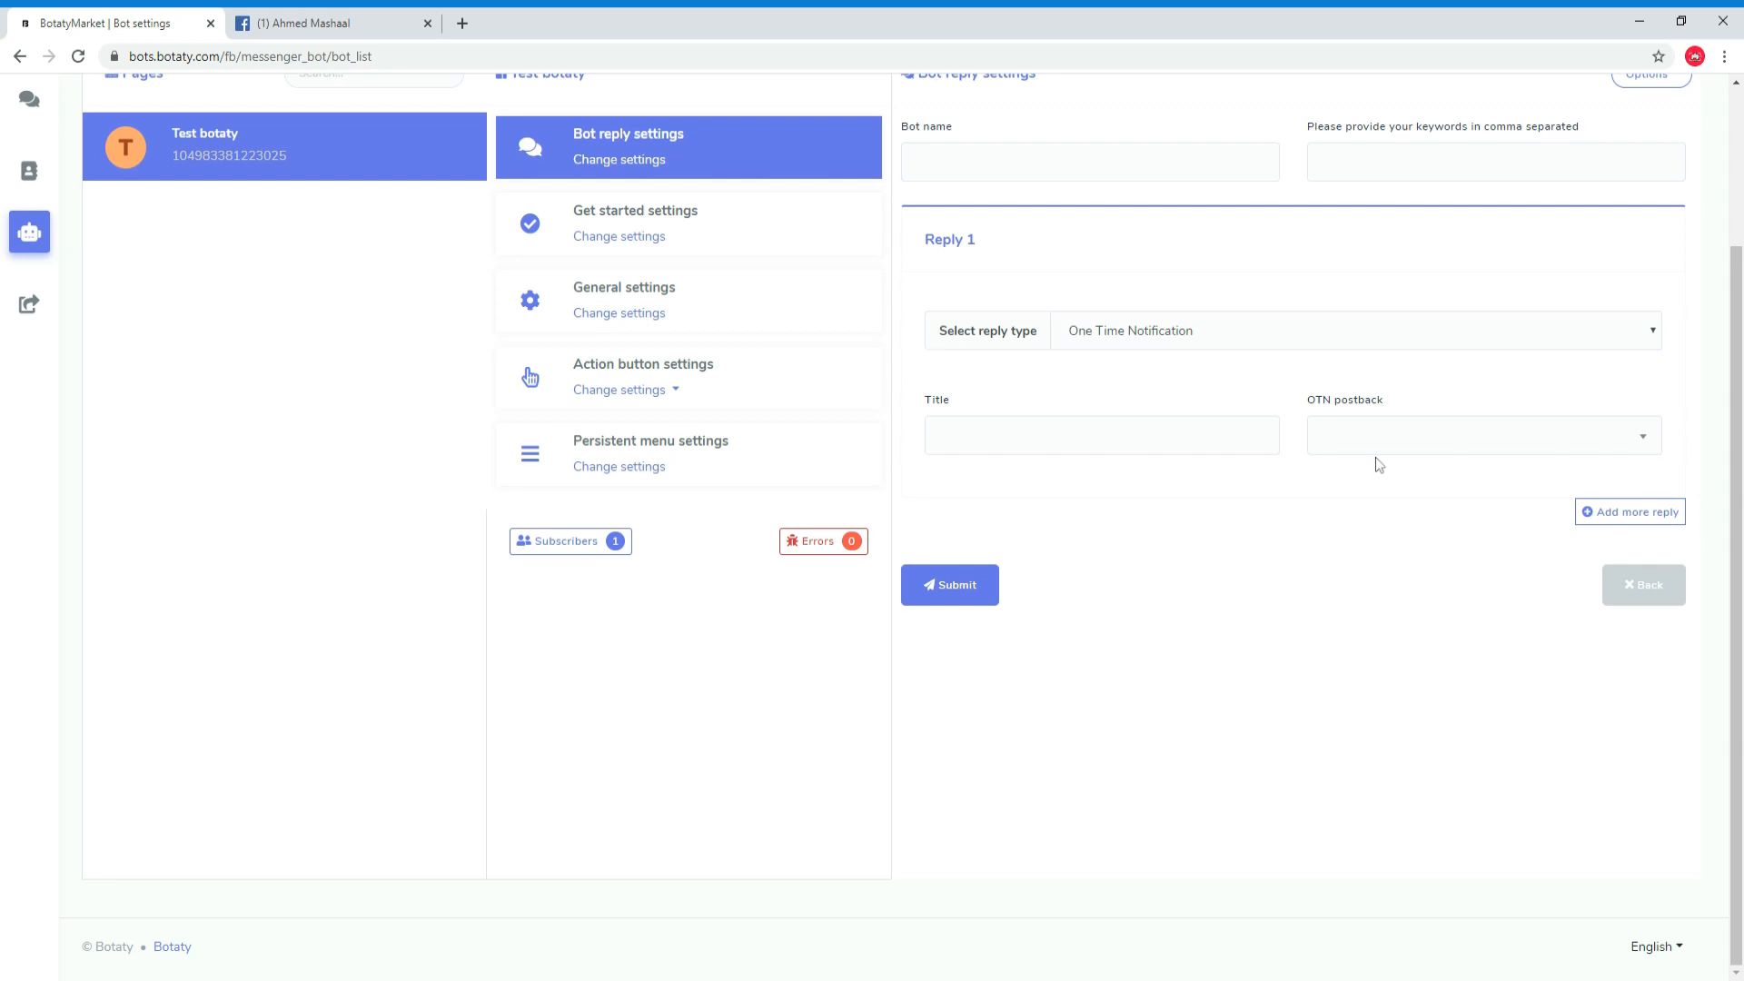
{"action": "left_click", "coordinate": [1404, 450]}
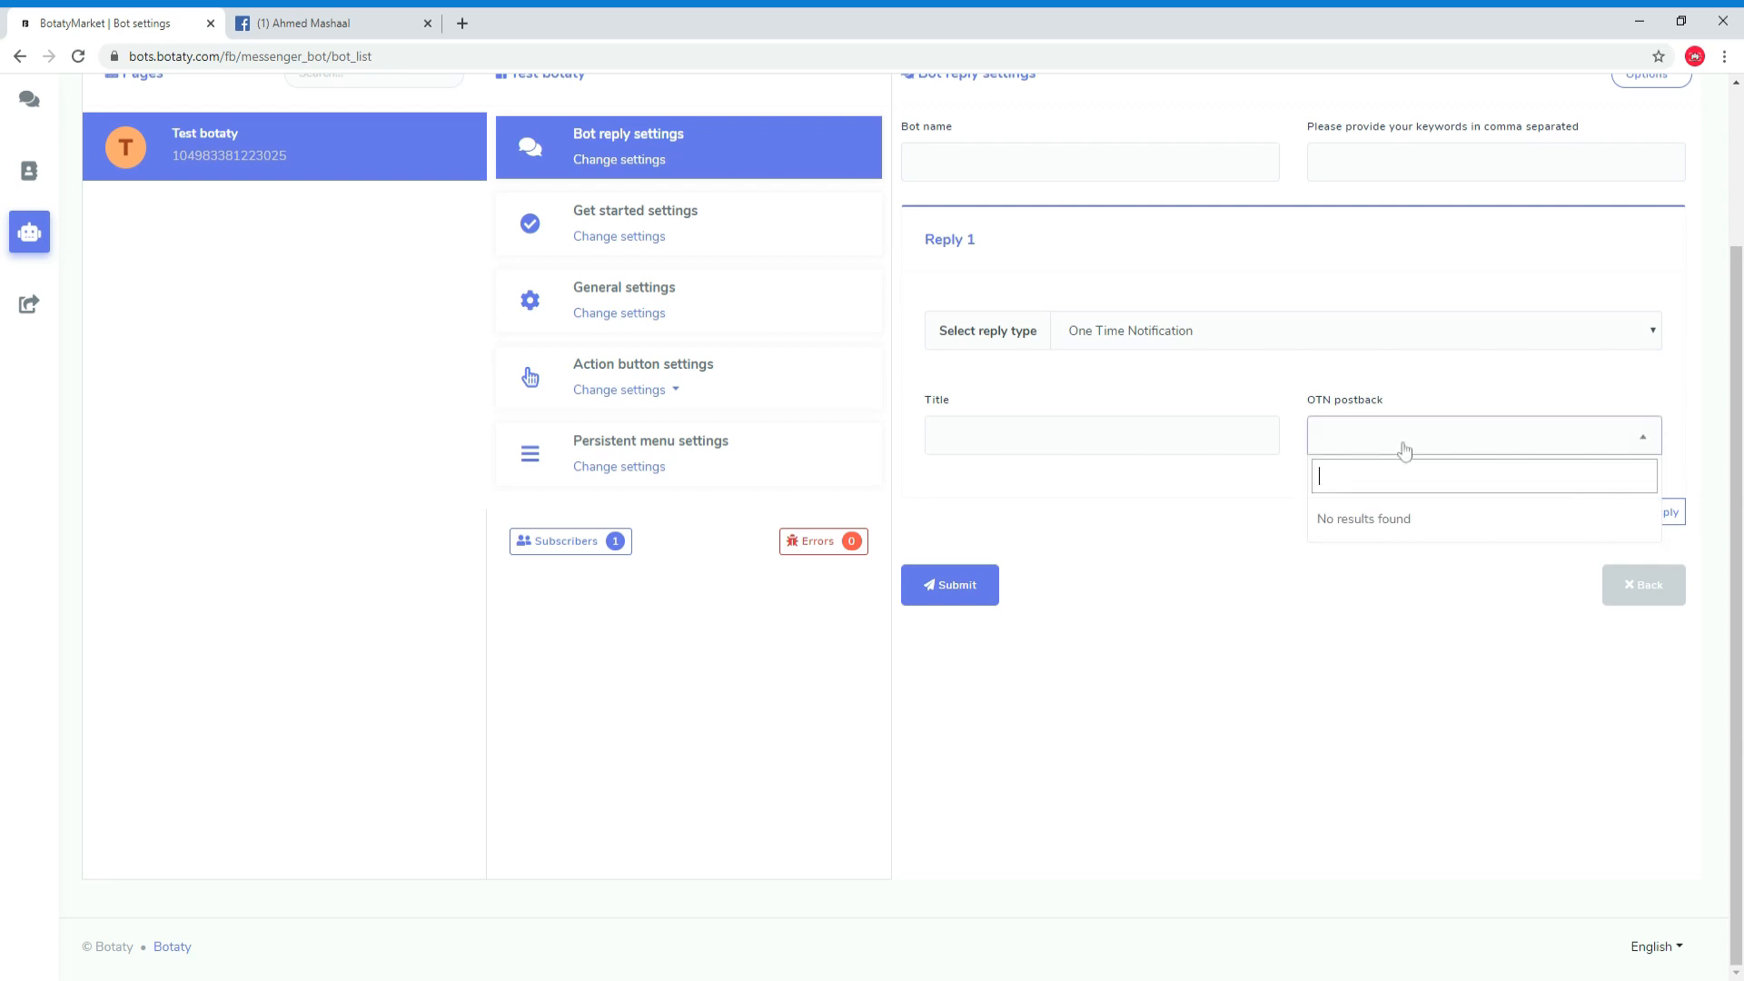
{"action": "left_click", "coordinate": [1224, 437]}
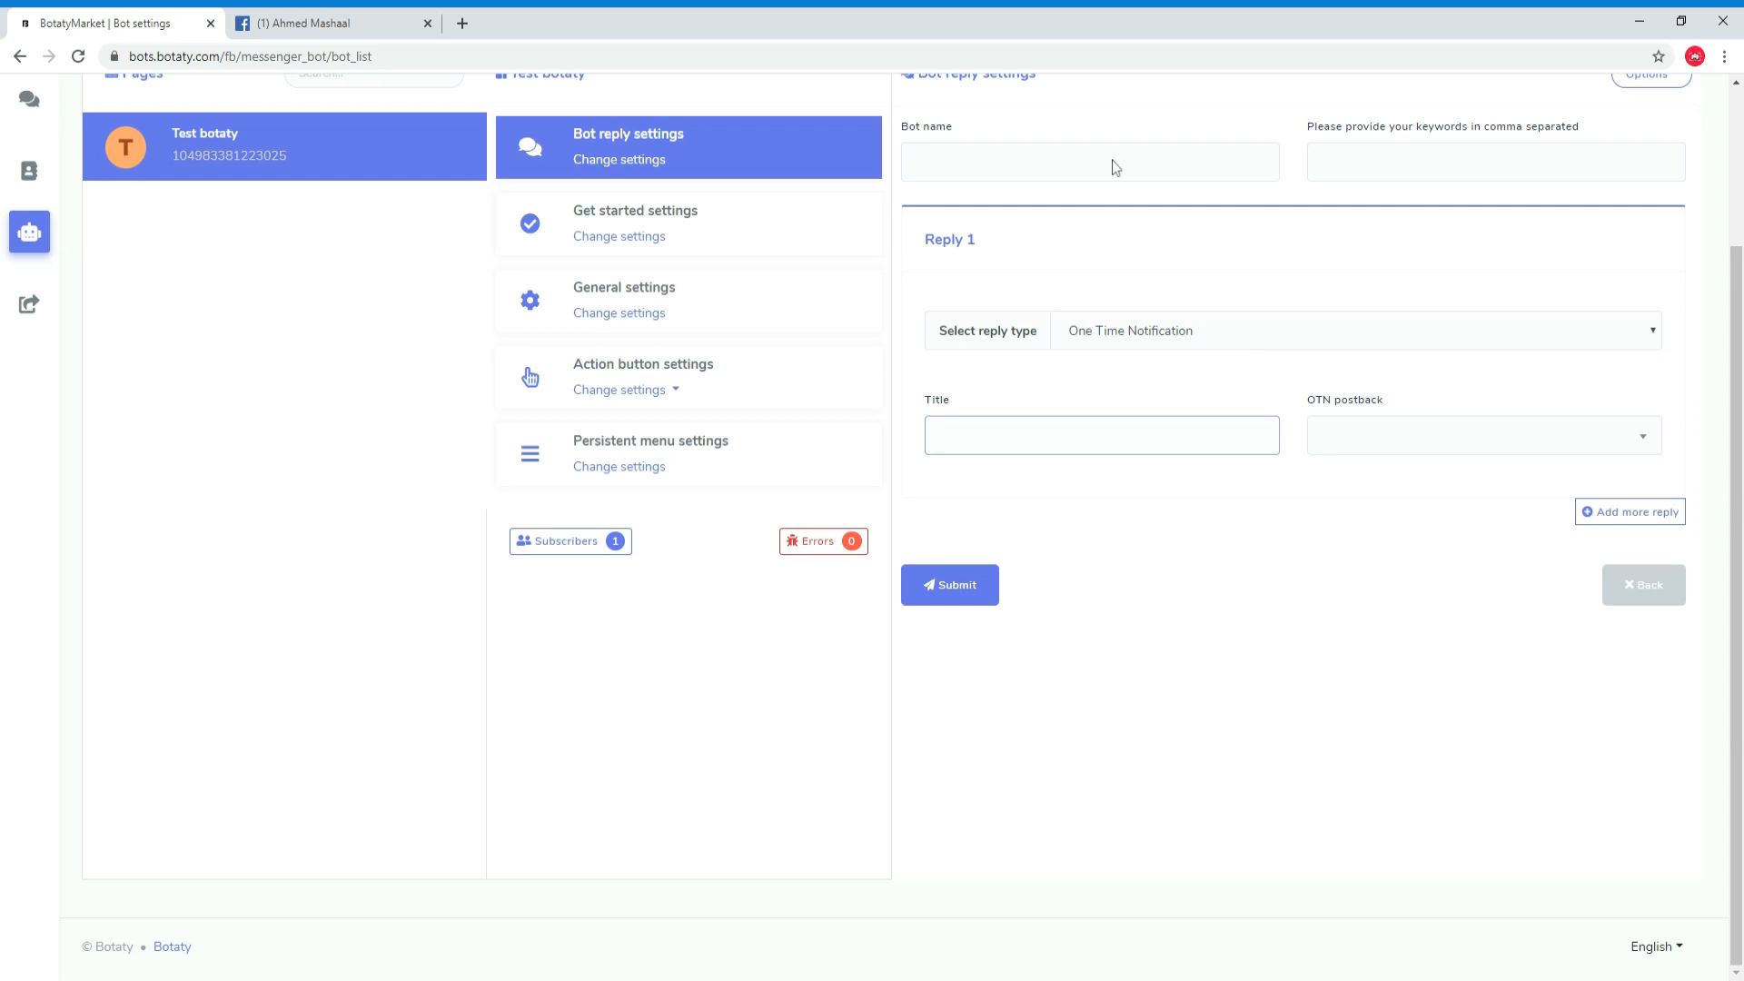
{"action": "left_click", "coordinate": [911, 162]}
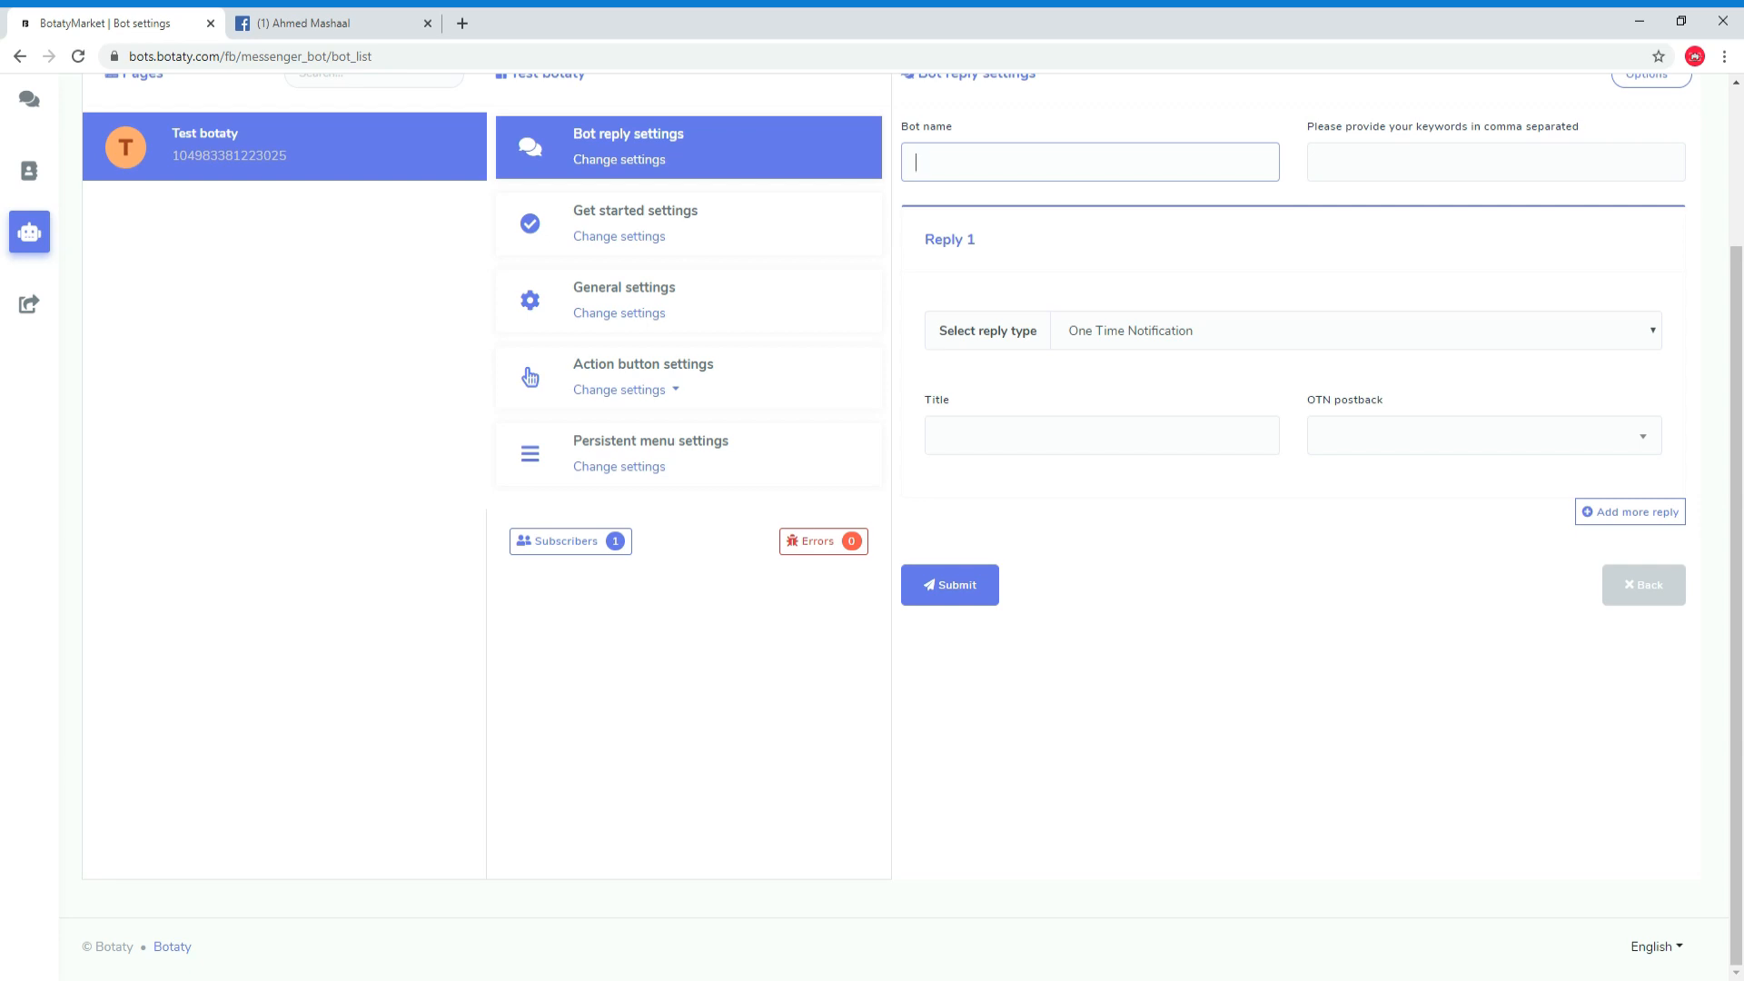
Step: Open the Get started settings of the Test botaty page
{"action": "left_click", "coordinate": [643, 246]}
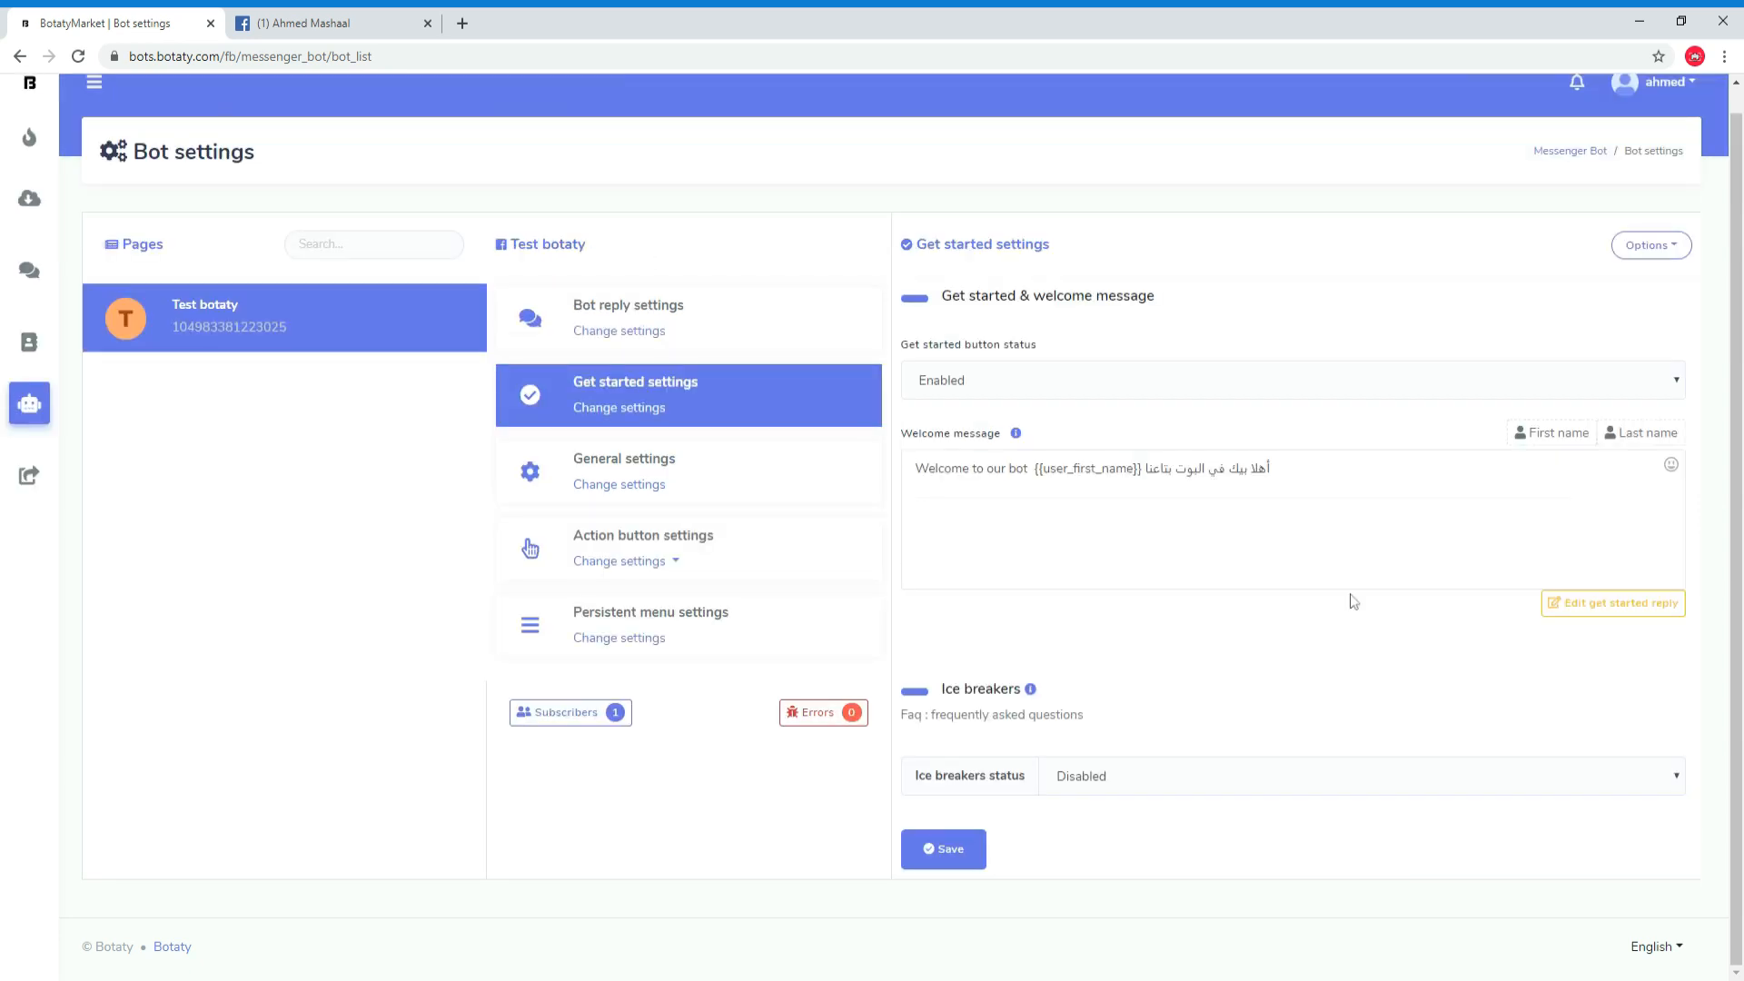